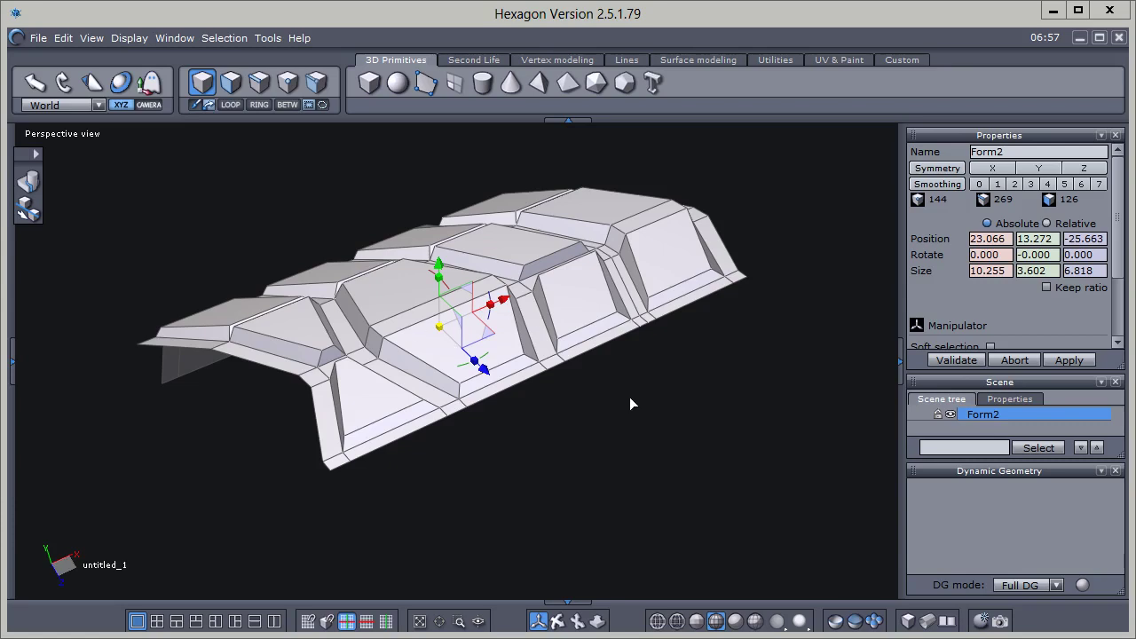
Orbit around the tread model and switch Hexagon to edge selection.
{"action": "middle_click_drag", "start_coordinate": [668, 388], "coordinate": [561, 383]}
{"action": "scroll", "coordinate": [415, 364], "scroll_direction": "up", "scroll_amount": 3}
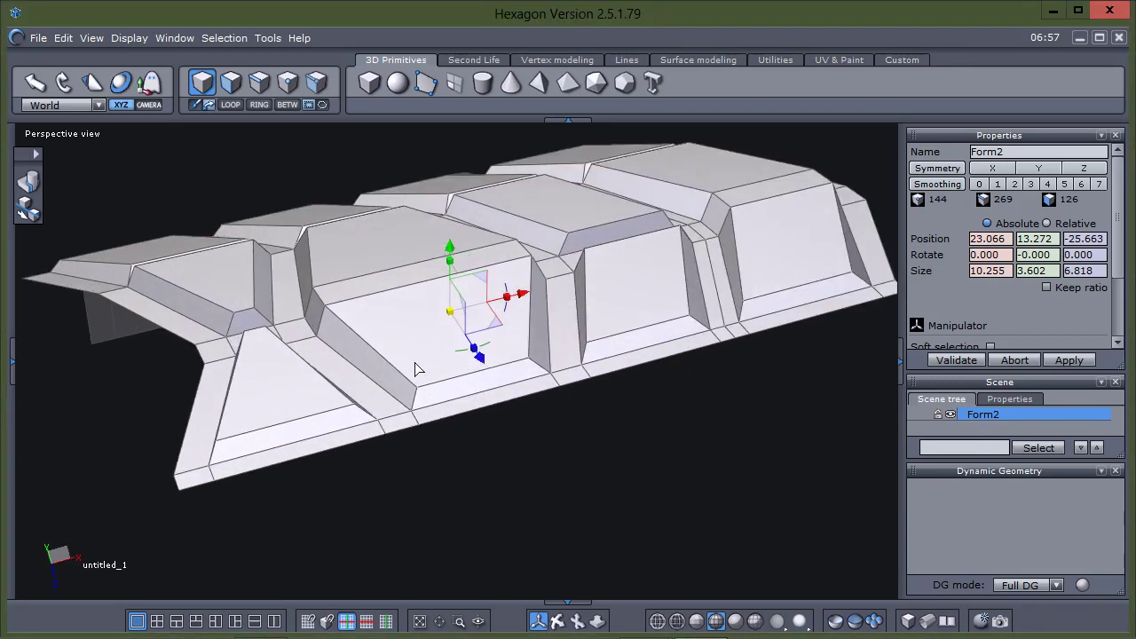
{"action": "scroll", "coordinate": [415, 368], "scroll_direction": "up", "scroll_amount": 2}
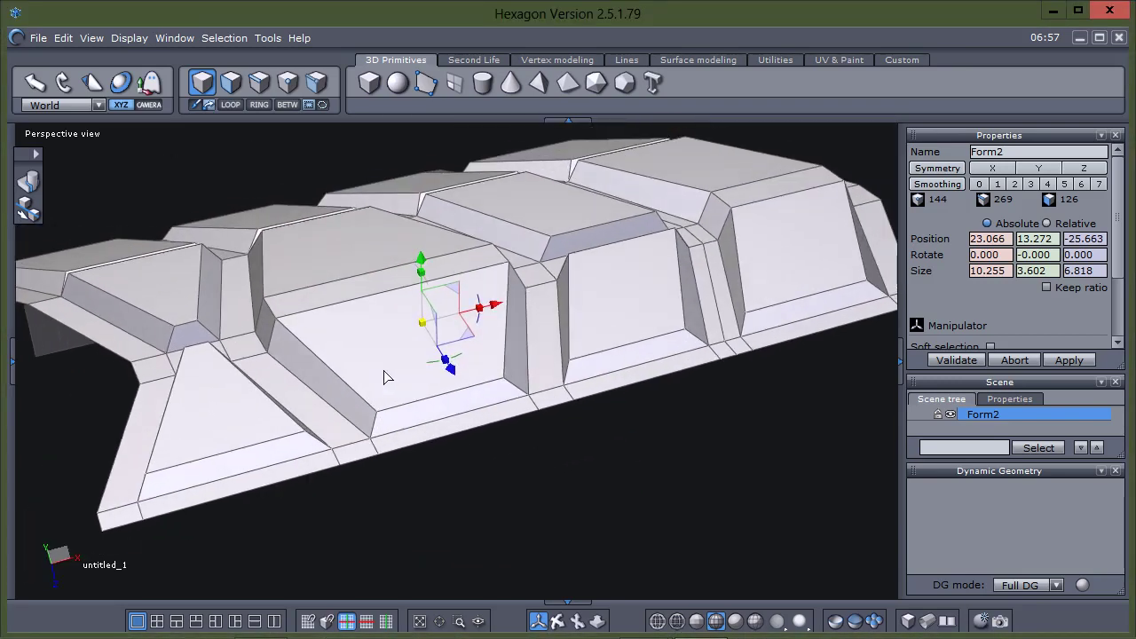
{"action": "scroll", "coordinate": [384, 376], "scroll_direction": "down", "scroll_amount": 2}
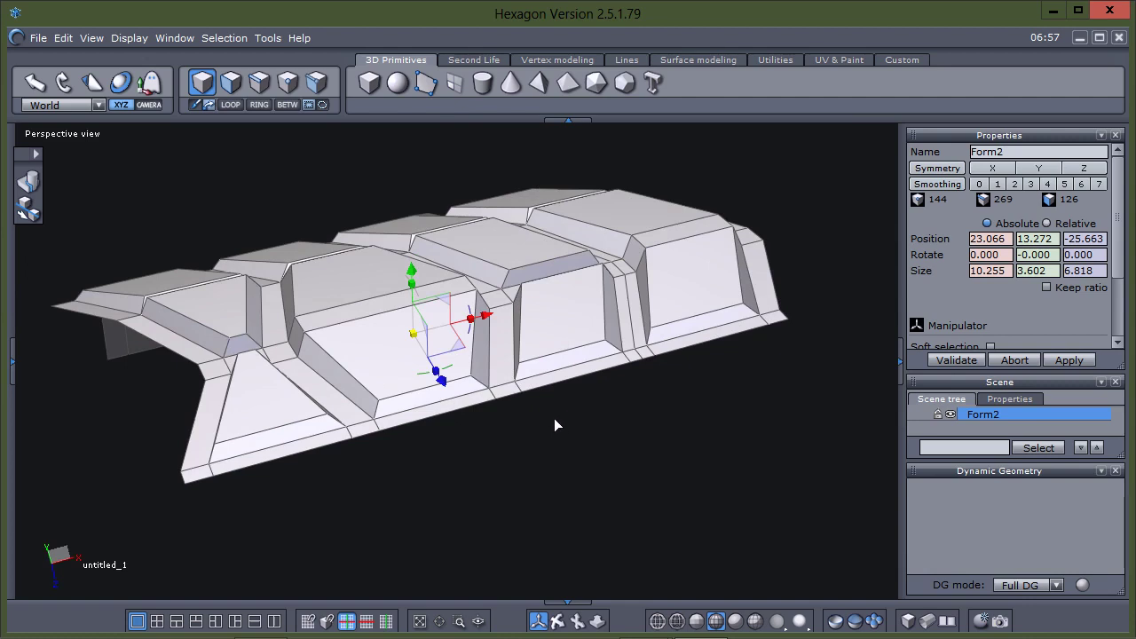
{"action": "middle_click_drag", "start_coordinate": [573, 422], "coordinate": [613, 415]}
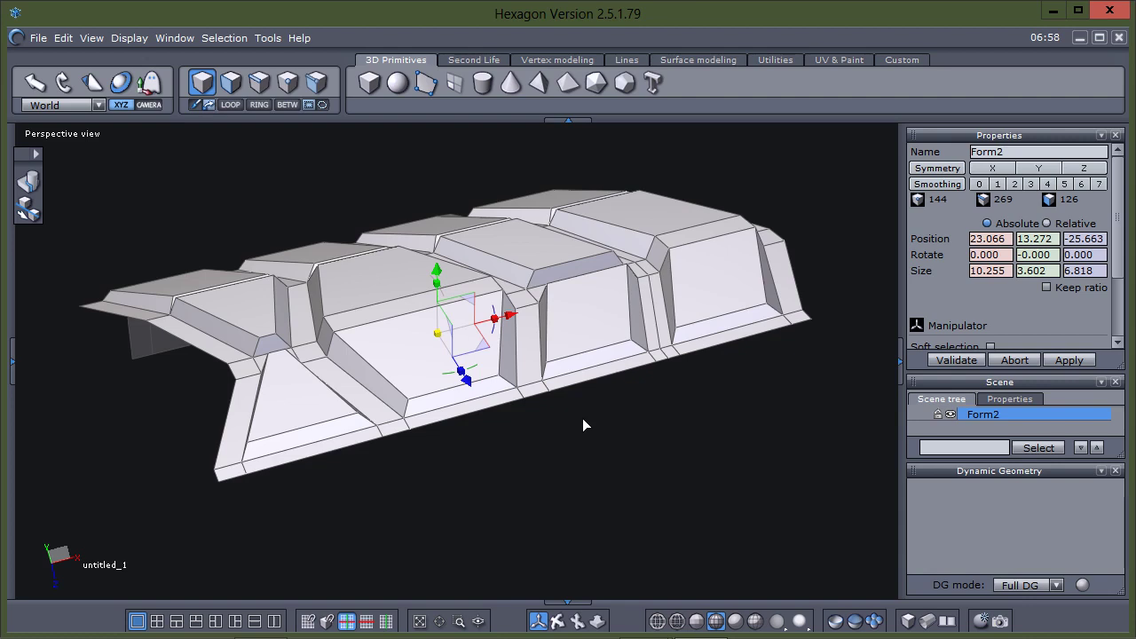
{"action": "right_click", "coordinate": [577, 414]}
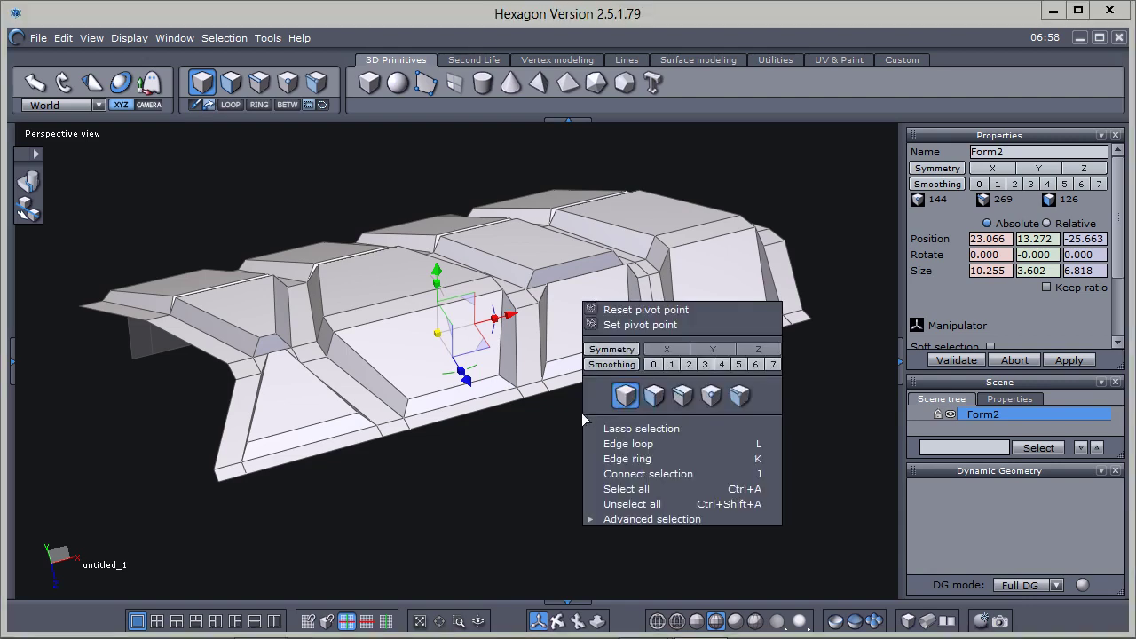
{"action": "left_click", "coordinate": [682, 397]}
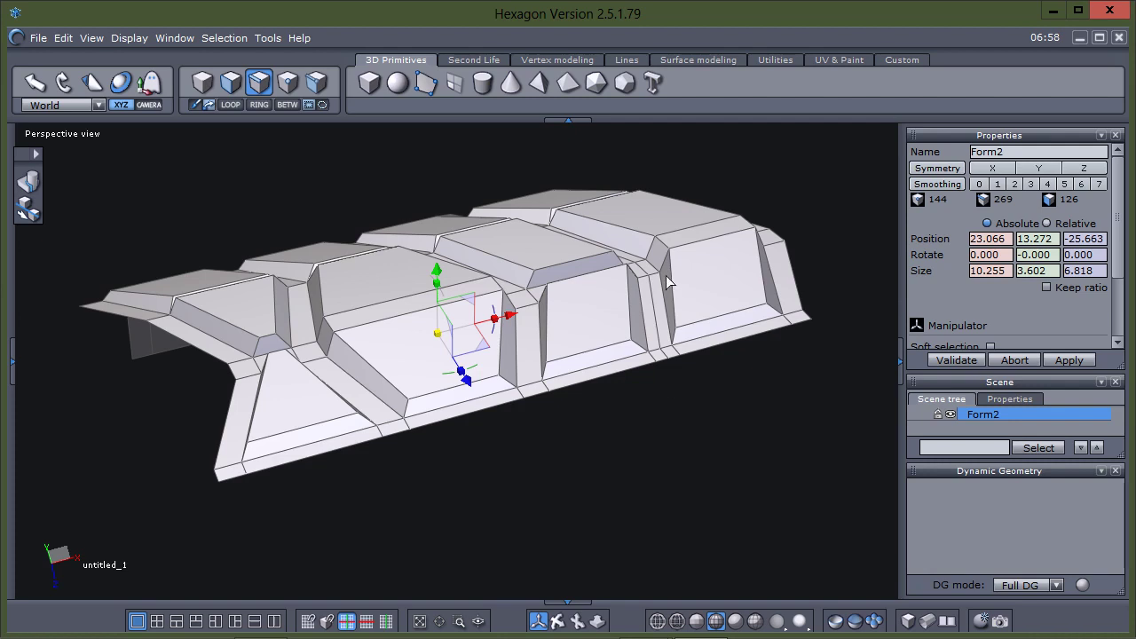
Select a vertical edge loop on the tread panel and delete it with all its vertices.
{"action": "left_click", "coordinate": [652, 316]}
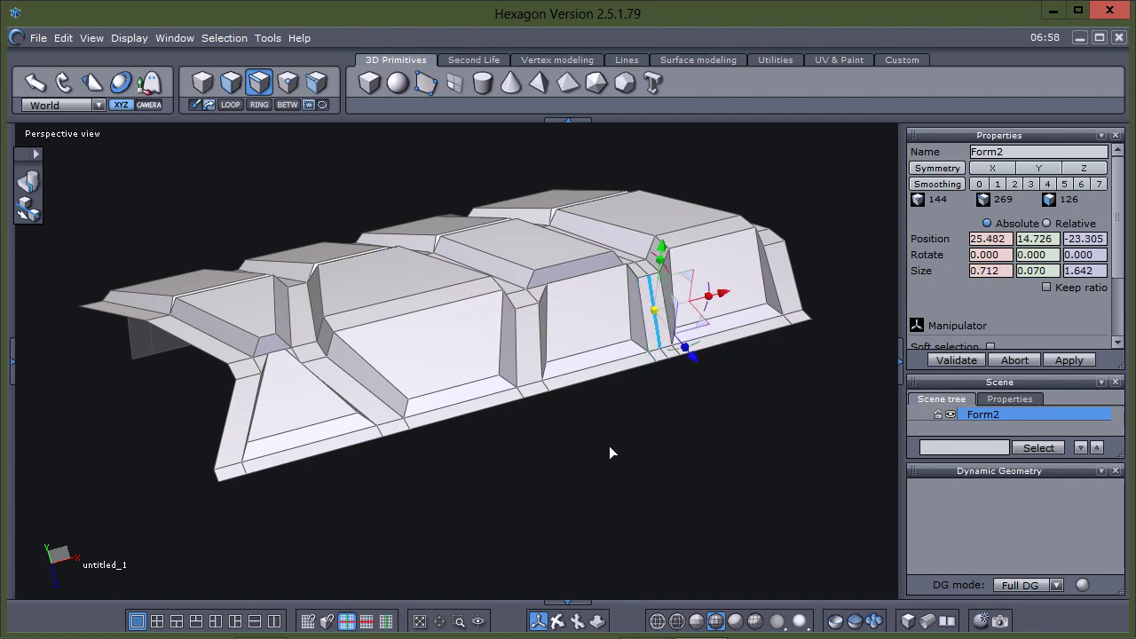
{"action": "right_click", "coordinate": [609, 445]}
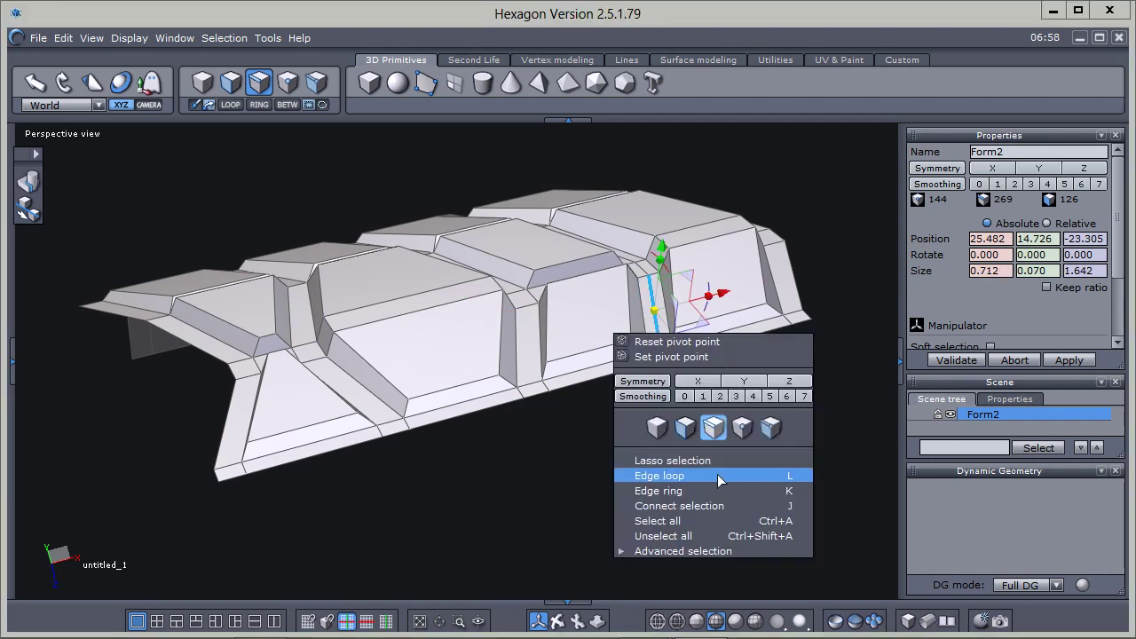
{"action": "left_click", "coordinate": [718, 475]}
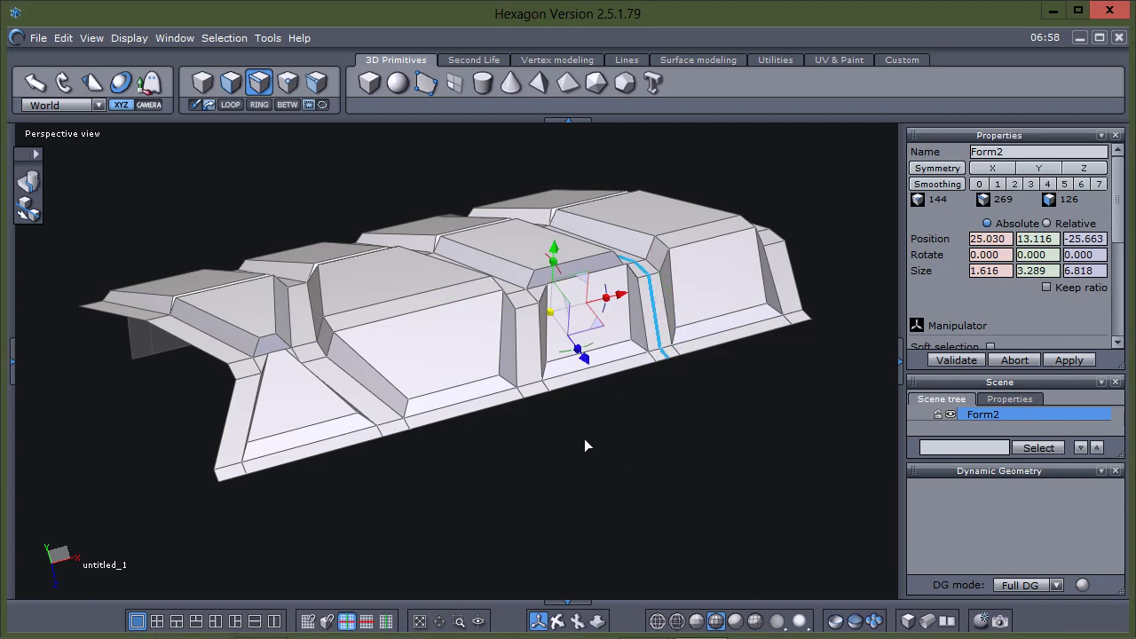
{"action": "right_click_drag", "start_coordinate": [587, 432], "coordinate": [588, 502]}
{"action": "key", "text": "Delete"}
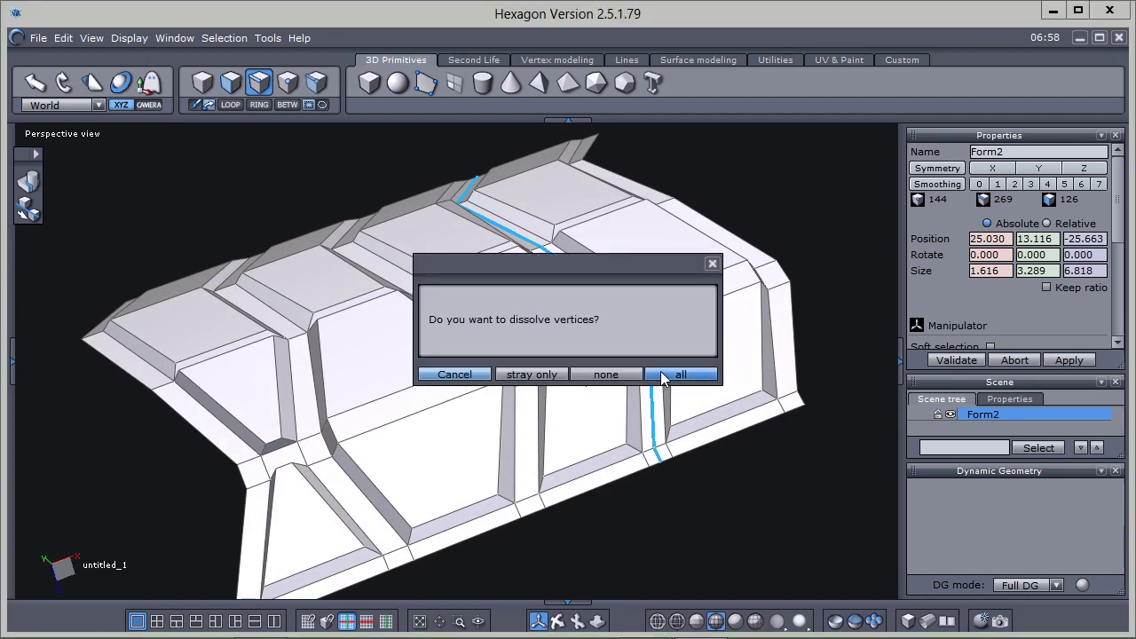
{"action": "left_click", "coordinate": [662, 377]}
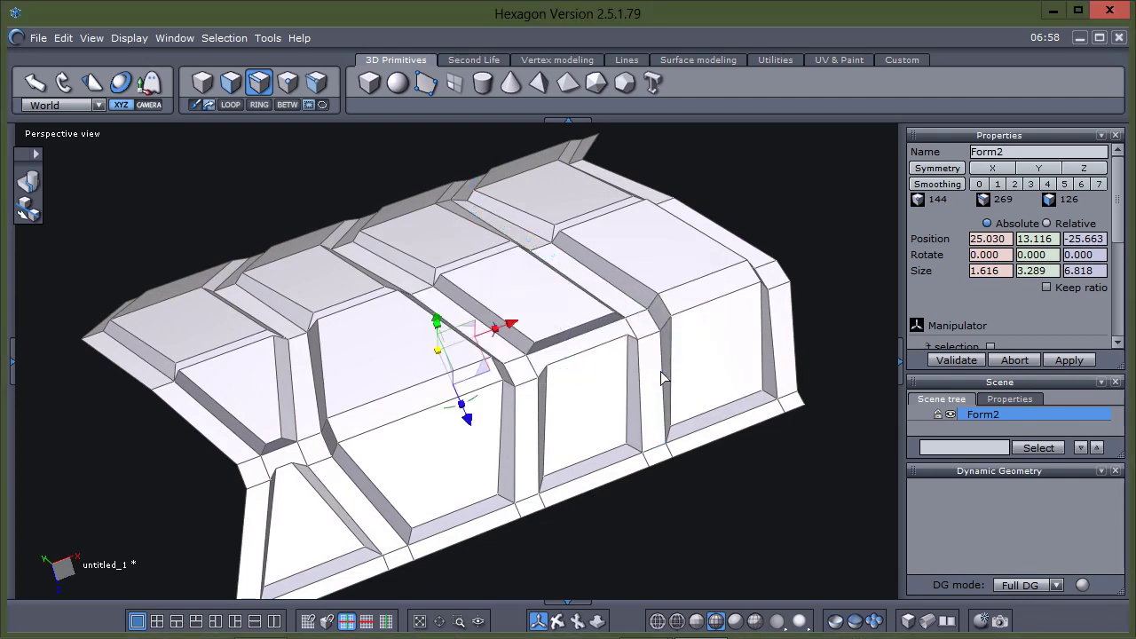
{"action": "right_click_drag", "start_coordinate": [521, 461], "coordinate": [730, 447]}
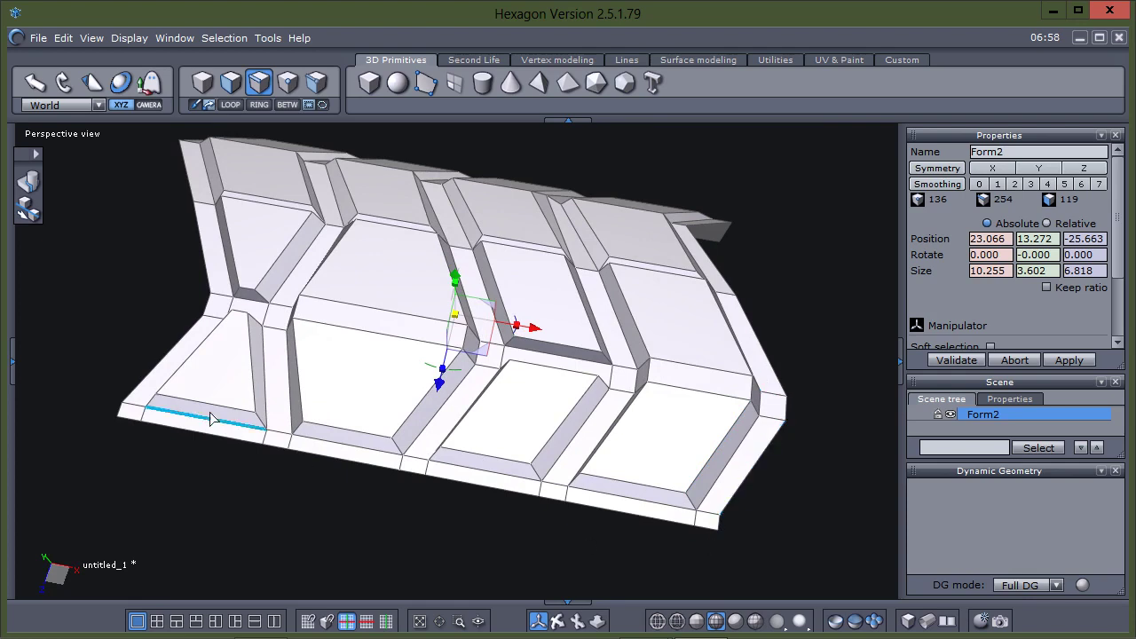
Select and delete the edge loop at the strip's end, leaving width 9.899.
{"action": "right_click_drag", "start_coordinate": [247, 491], "coordinate": [297, 477]}
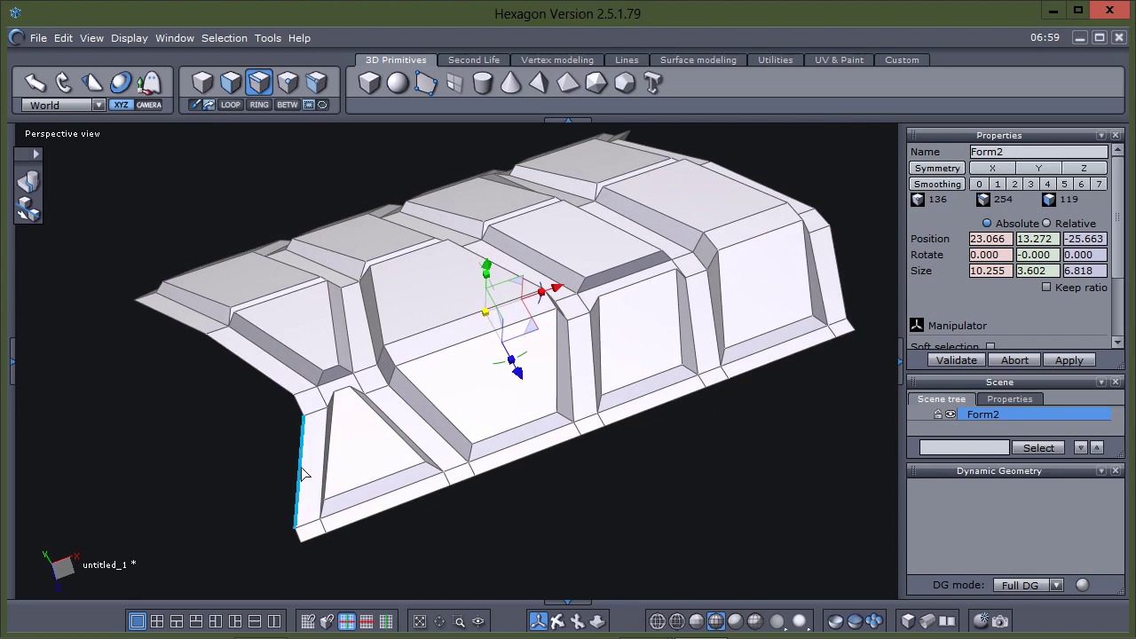
{"action": "left_click", "coordinate": [299, 476]}
{"action": "right_click", "coordinate": [176, 463]}
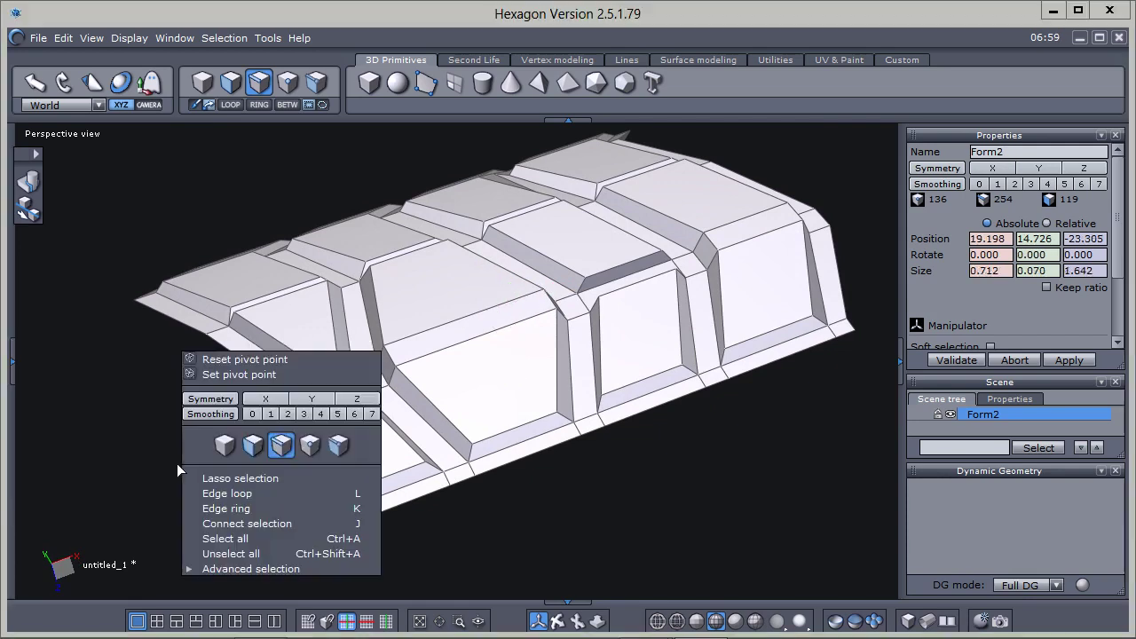
{"action": "left_click", "coordinate": [217, 494]}
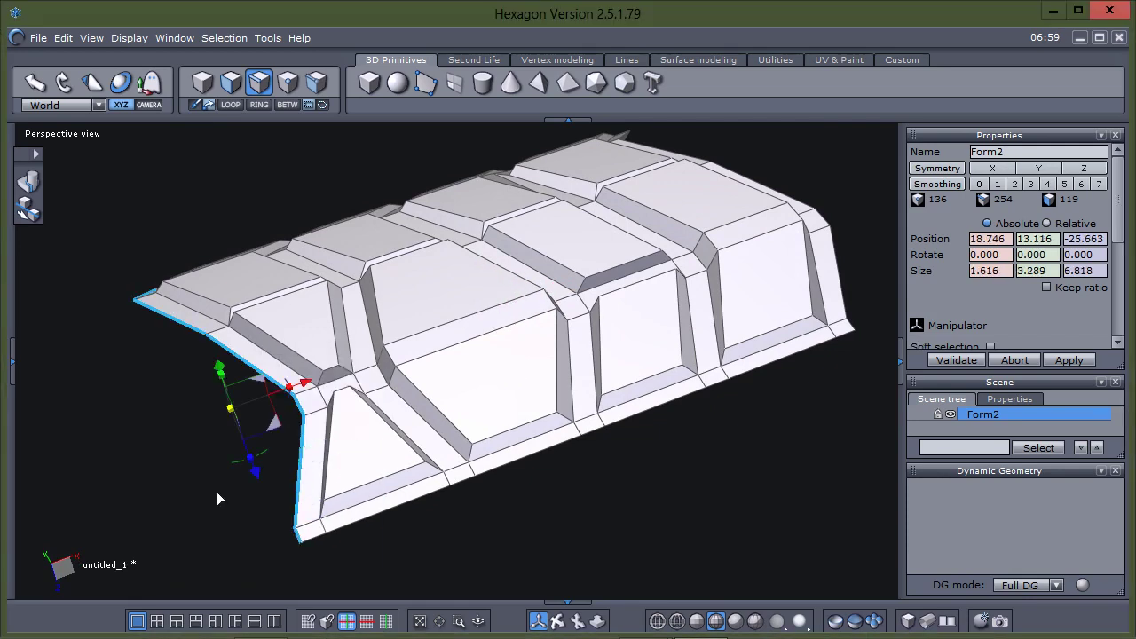
{"action": "key", "text": "Delete"}
{"action": "right_click_drag", "start_coordinate": [217, 494], "coordinate": [668, 429]}
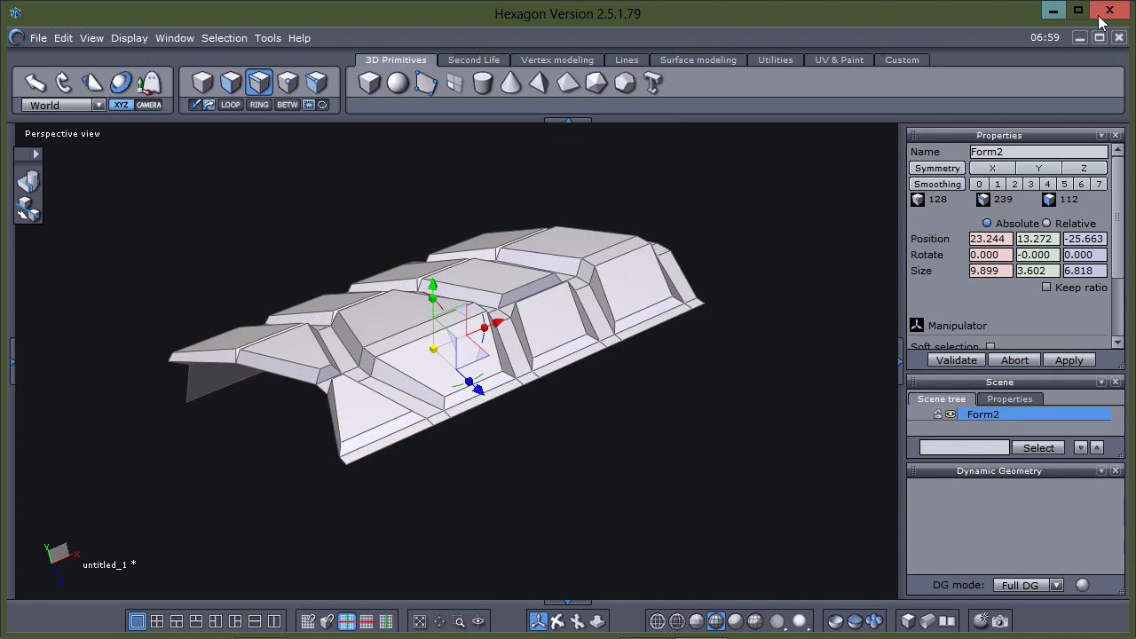
Back in Blender, apply Origin to Geometry to the imported Form2 object.
{"action": "key", "text": "alt+Tab"}
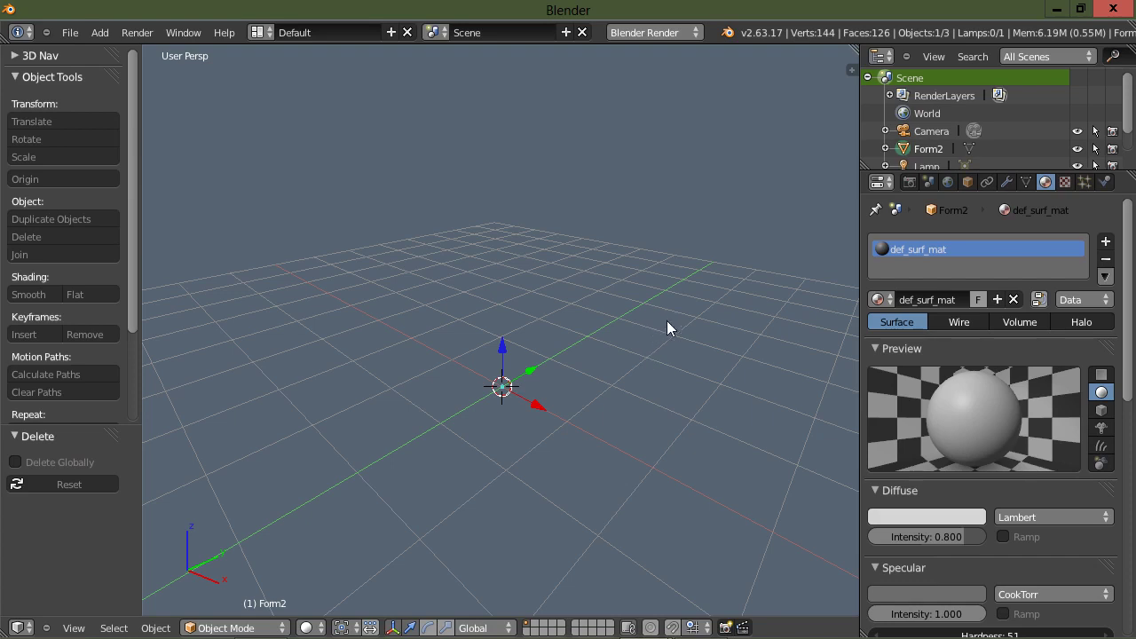
{"action": "mouse_move", "coordinate": [945, 131]}
{"action": "left_mouse_down"}
{"action": "mouse_move", "coordinate": [872, 140]}
{"action": "mouse_move", "coordinate": [848, 173]}
{"action": "mouse_move", "coordinate": [979, 167]}
{"action": "mouse_move", "coordinate": [978, 133]}
{"action": "mouse_move", "coordinate": [918, 115]}
{"action": "left_mouse_up"}
{"action": "key", "text": "Escape"}
{"action": "left_click", "coordinate": [72, 180]}
{"action": "left_click", "coordinate": [73, 181]}
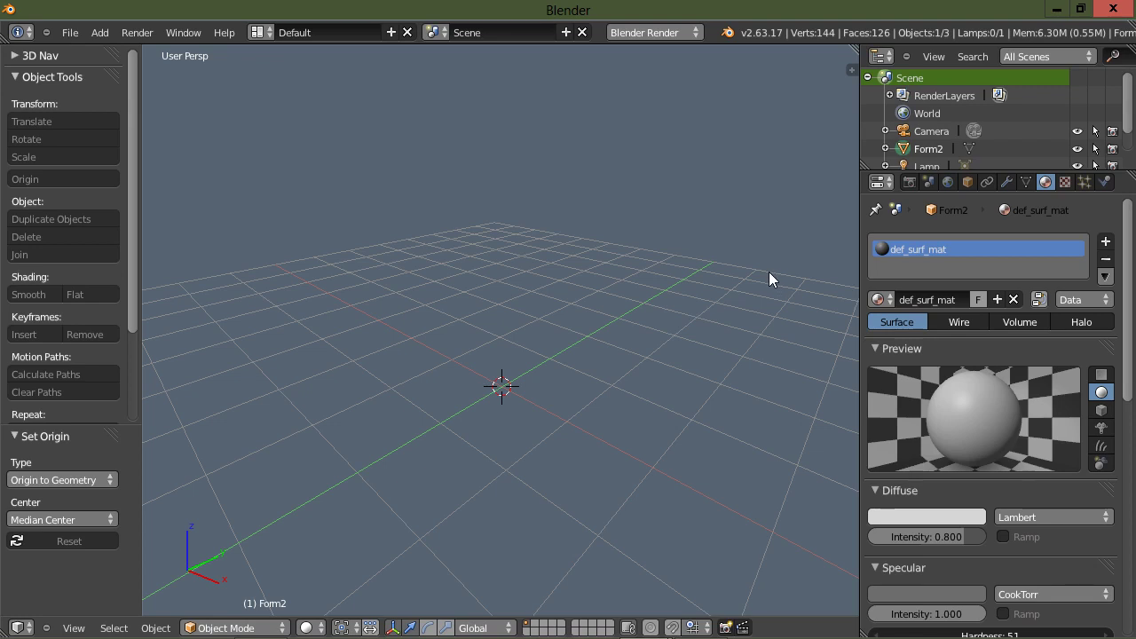
Show the transform panel and set Form2's Location X to 0.
{"action": "key", "text": "n"}
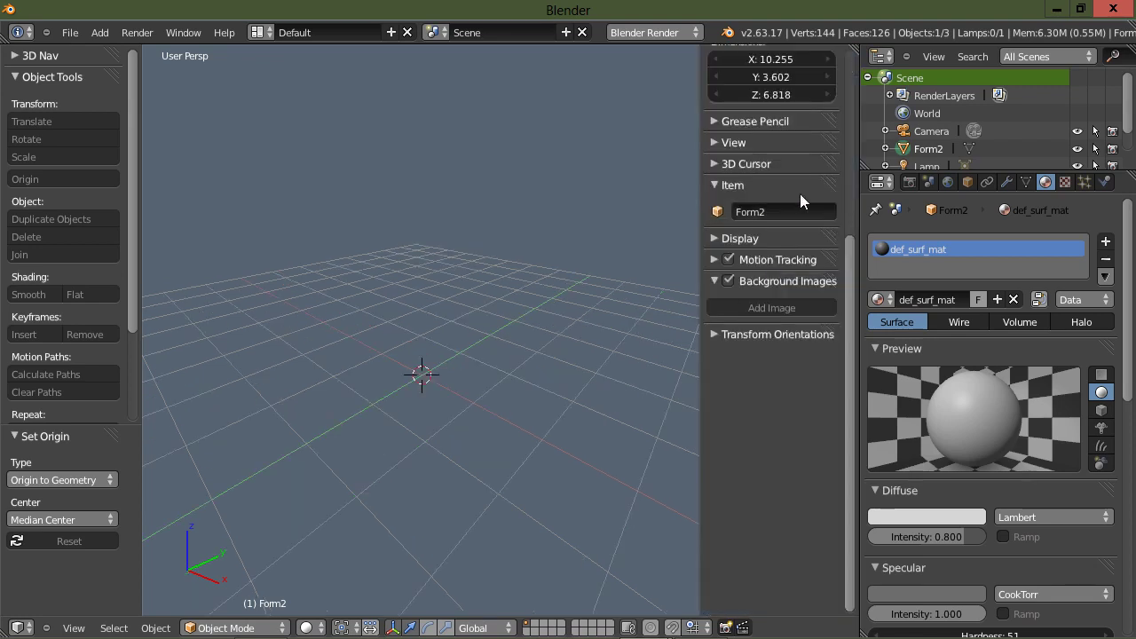
{"action": "scroll", "coordinate": [772, 217], "scroll_direction": "up", "scroll_amount": 7}
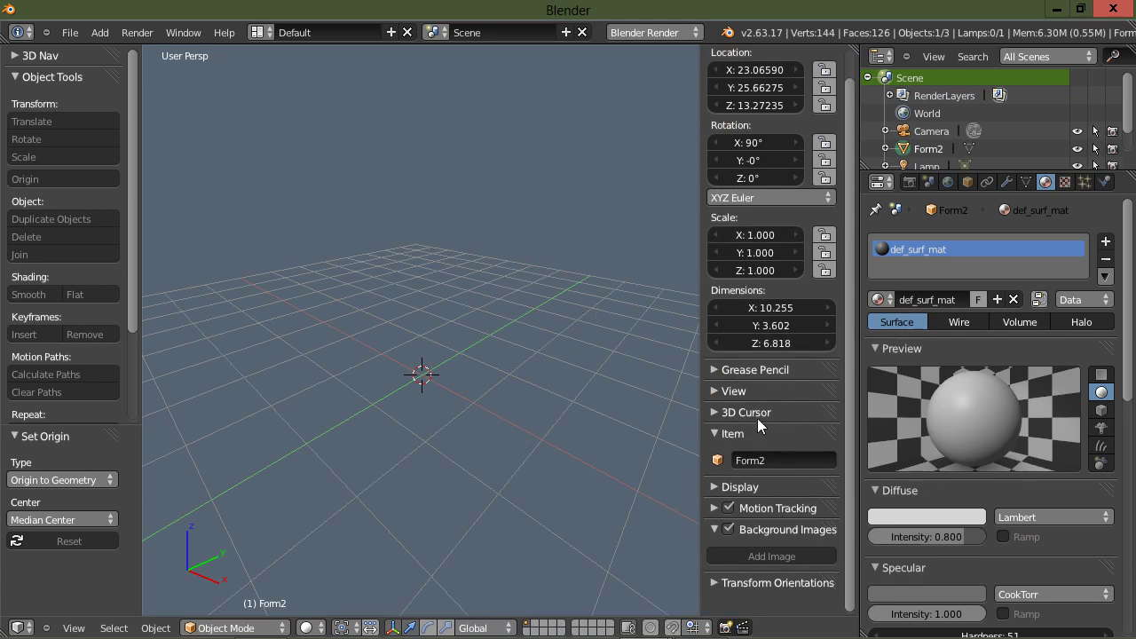
{"action": "scroll", "coordinate": [757, 418], "scroll_direction": "up", "scroll_amount": 1}
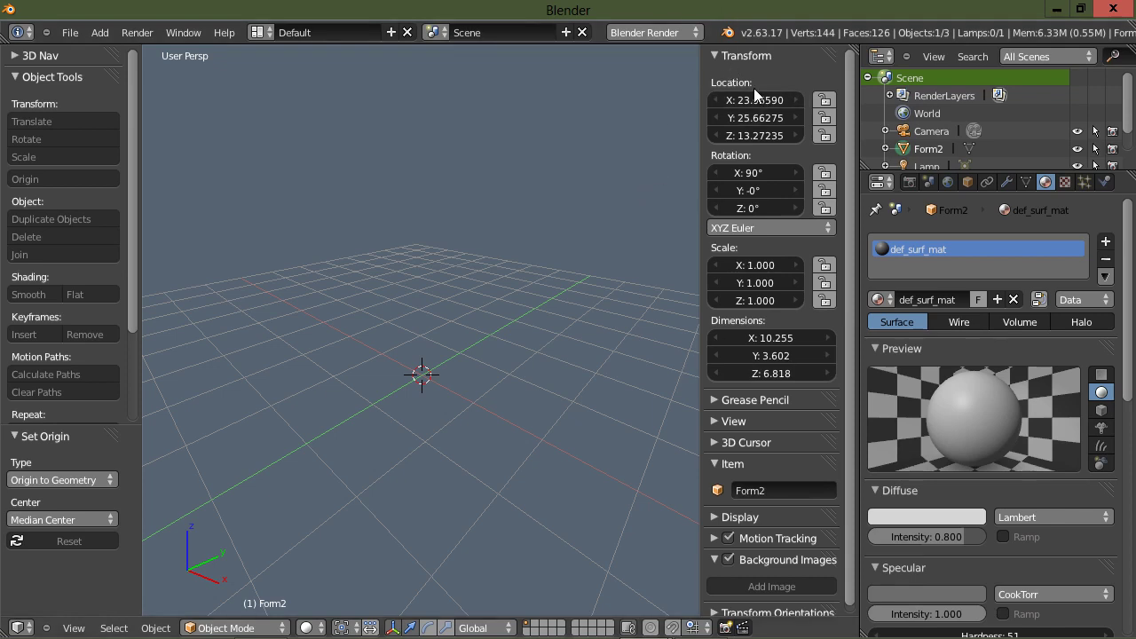
{"action": "mouse_move", "coordinate": [744, 76]}
{"action": "left_mouse_down"}
{"action": "mouse_move", "coordinate": [693, 144]}
{"action": "mouse_move", "coordinate": [818, 133]}
{"action": "mouse_move", "coordinate": [828, 88]}
{"action": "left_mouse_up"}
{"action": "key", "text": "Escape"}
{"action": "left_click", "coordinate": [745, 97]}
{"action": "type", "text": "0"}
{"action": "key", "text": "Return"}
Set Form2's Location Y and Z to 0.
{"action": "left_click", "coordinate": [745, 116]}
{"action": "type", "text": "0"}
{"action": "key", "text": "Return"}
{"action": "left_click", "coordinate": [748, 136]}
{"action": "type", "text": "0"}
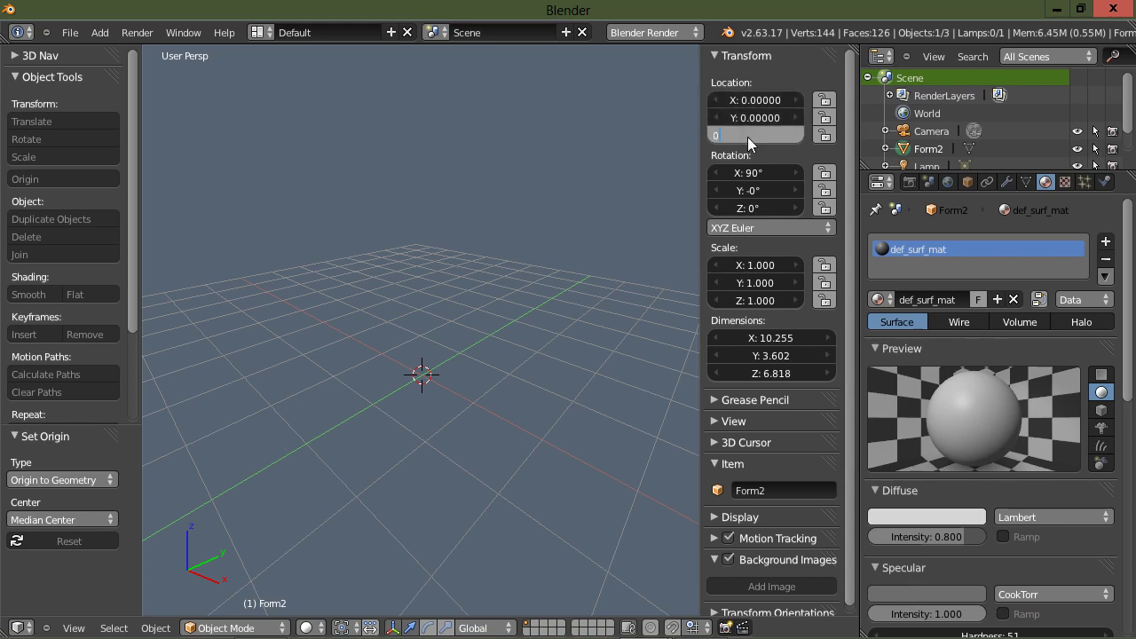
{"action": "key", "text": "Return"}
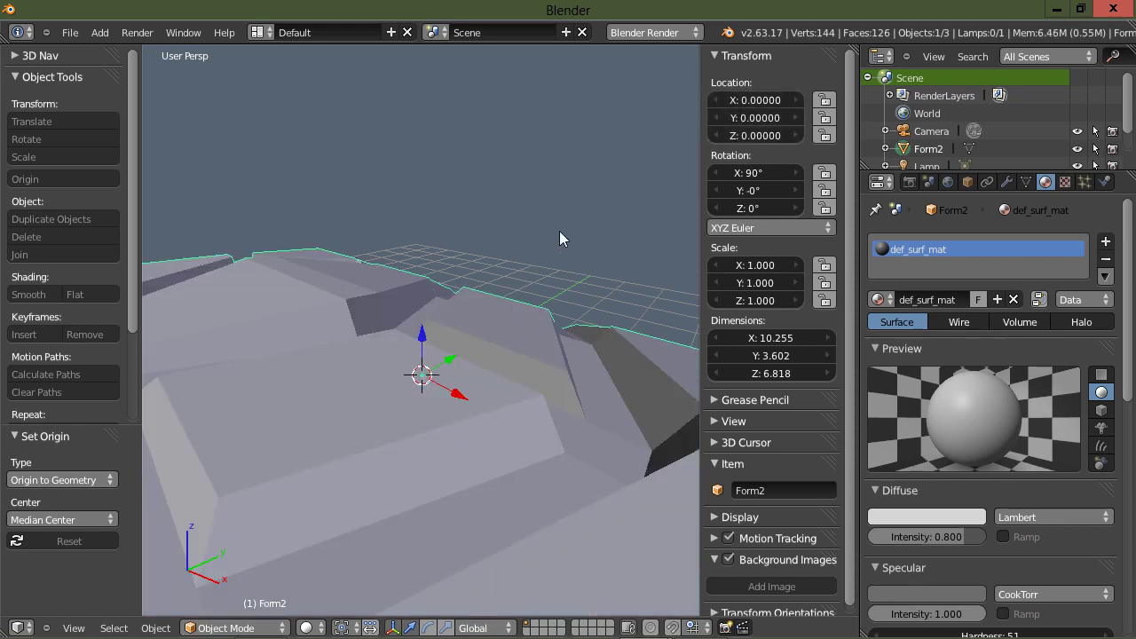
Hide the panel and scale Form2 uniformly down to about 0.856.
{"action": "key", "text": "n"}
{"action": "scroll", "coordinate": [593, 238], "scroll_direction": "down", "scroll_amount": 4}
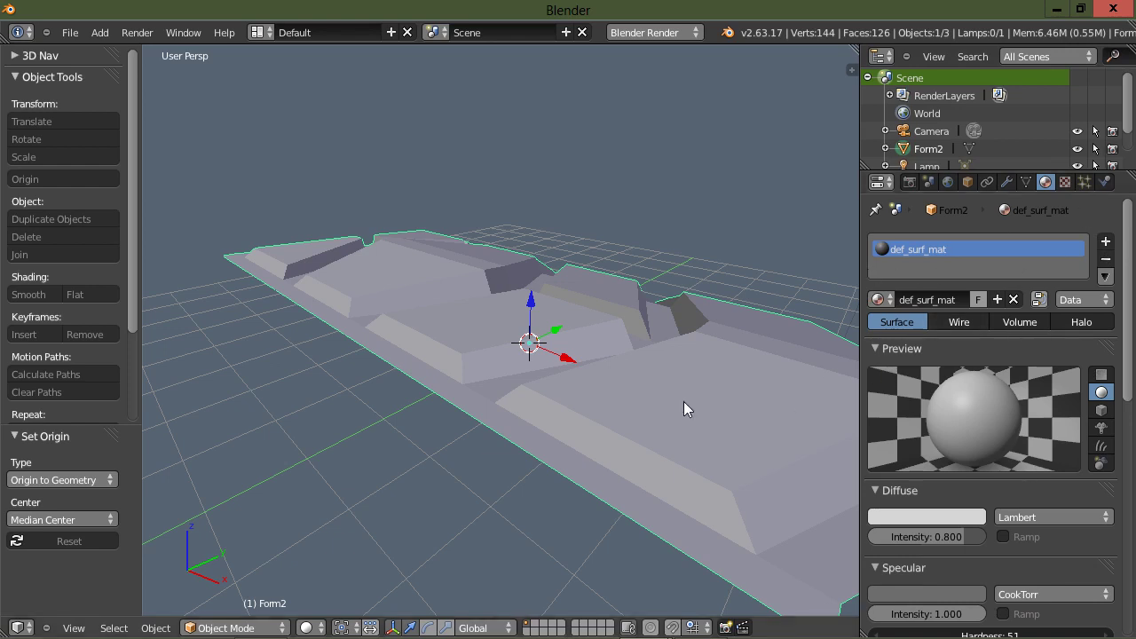
{"action": "middle_click_drag", "start_coordinate": [696, 378], "coordinate": [614, 346]}
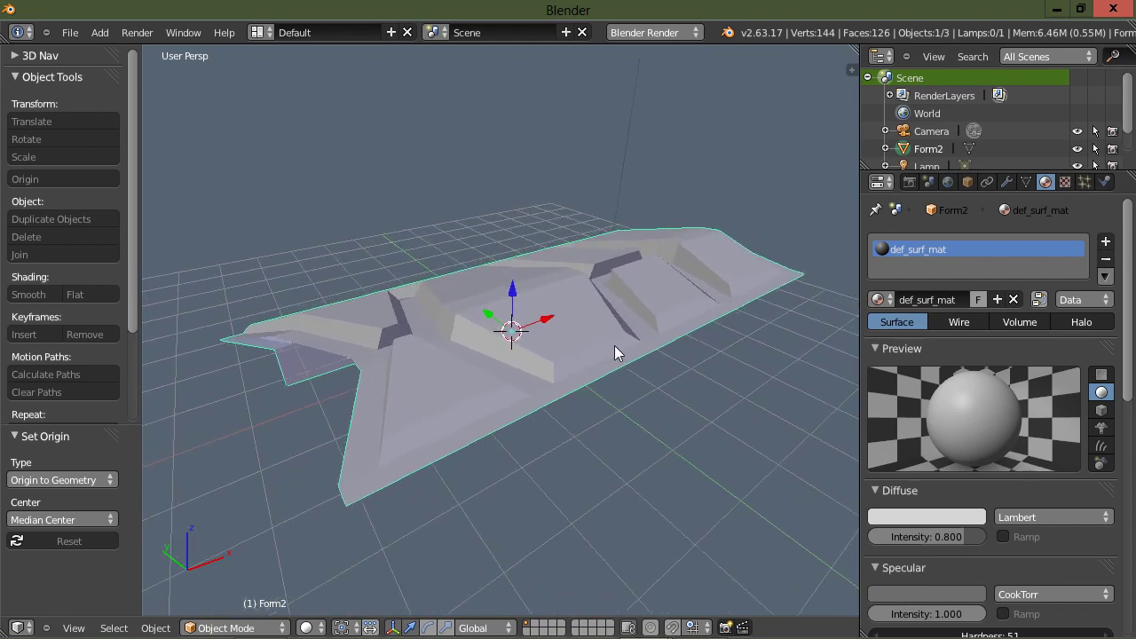
{"action": "key", "text": "s"}
{"action": "left_click", "coordinate": [543, 332]}
{"action": "key", "text": "s"}
{"action": "left_click", "coordinate": [662, 415]}
{"action": "middle_click_drag", "start_coordinate": [648, 408], "coordinate": [519, 382]}
{"action": "scroll", "coordinate": [581, 369], "scroll_direction": "up", "scroll_amount": 3}
{"action": "scroll", "coordinate": [519, 382], "scroll_direction": "up", "scroll_amount": 2}
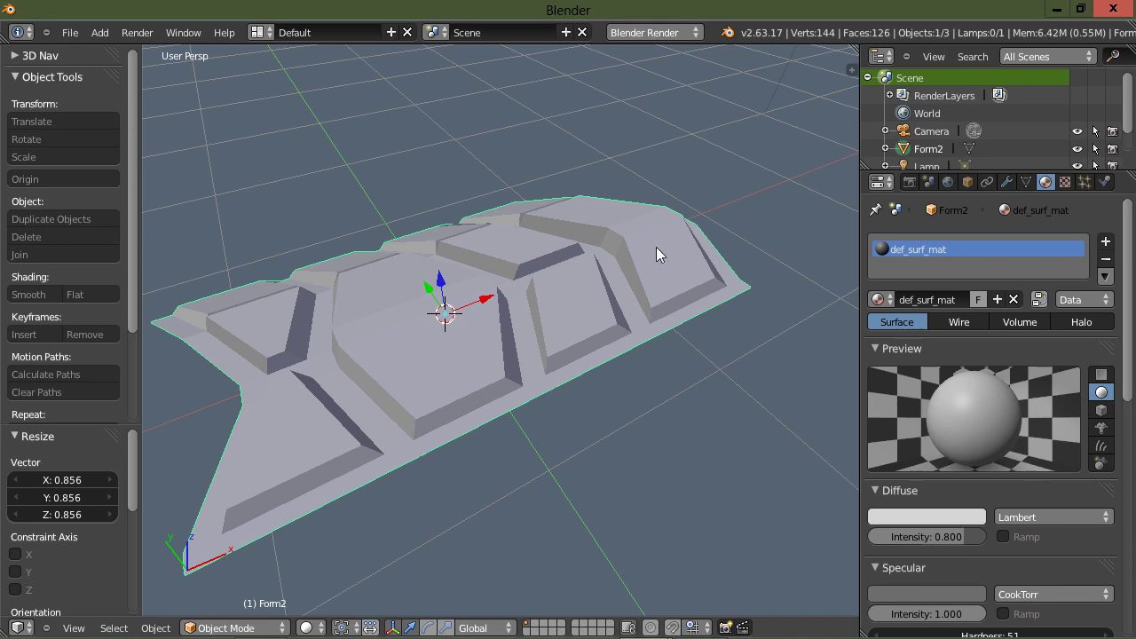
Add an Array modifier to Form2 from the Modifiers panel.
{"action": "left_click", "coordinate": [1007, 181]}
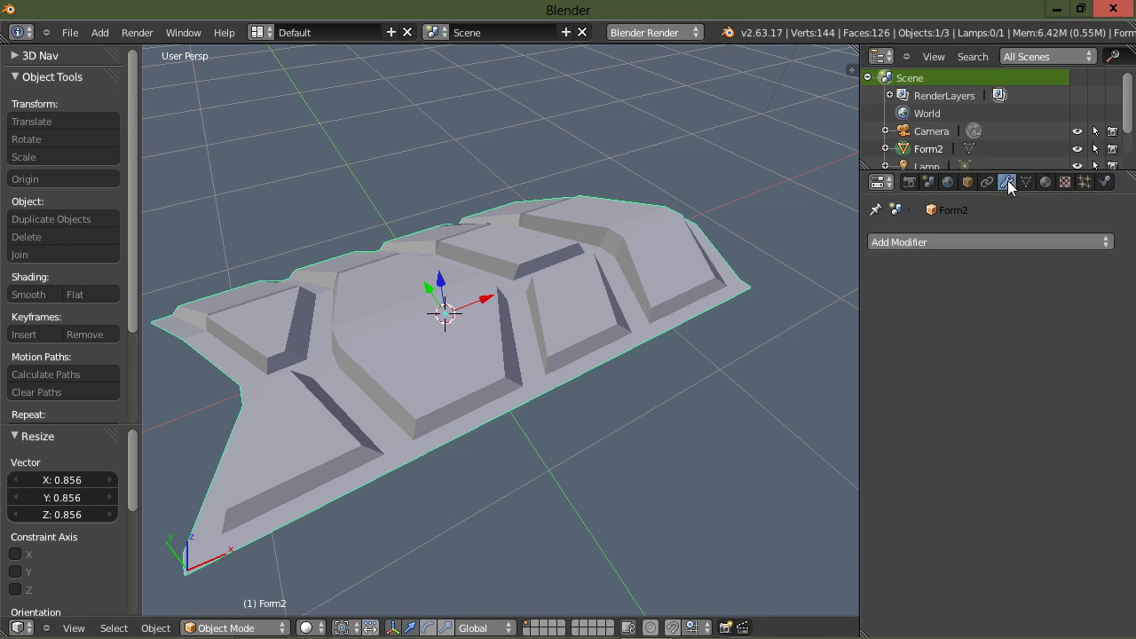
{"action": "left_click", "coordinate": [944, 242]}
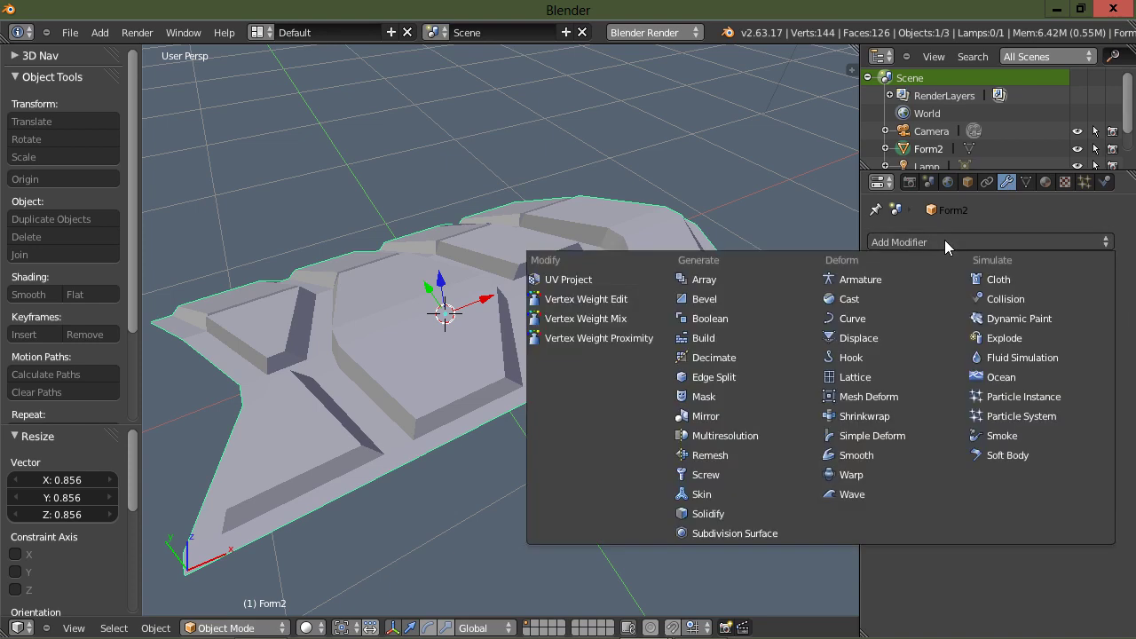
{"action": "left_click", "coordinate": [746, 278]}
{"action": "scroll", "coordinate": [657, 381], "scroll_direction": "down", "scroll_amount": 3}
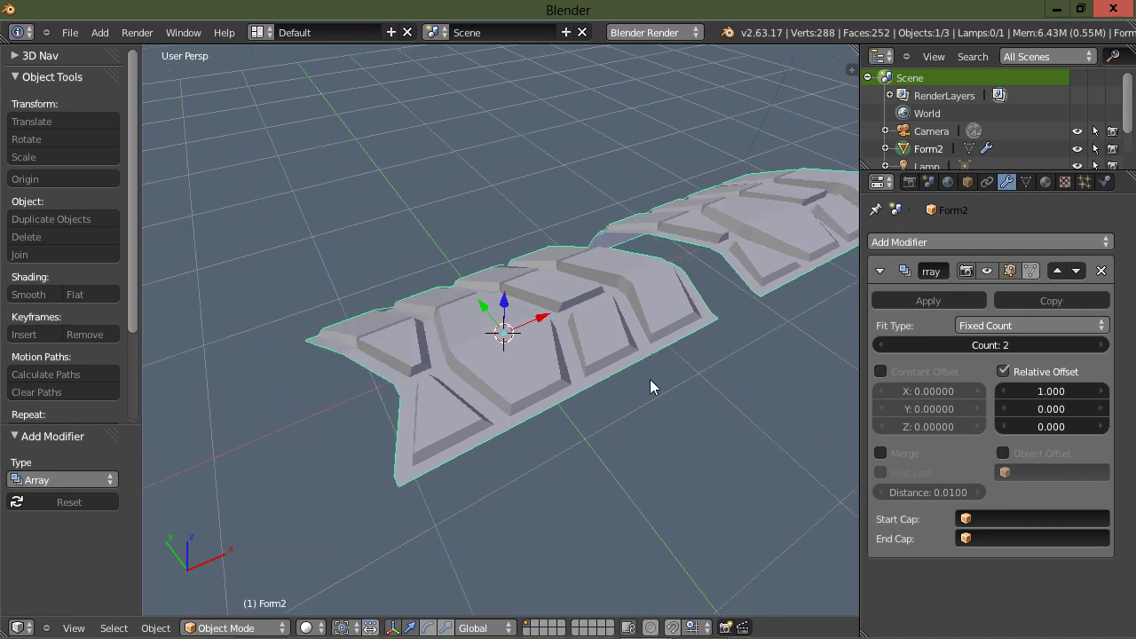
{"action": "middle_click_drag", "start_coordinate": [663, 381], "coordinate": [618, 334]}
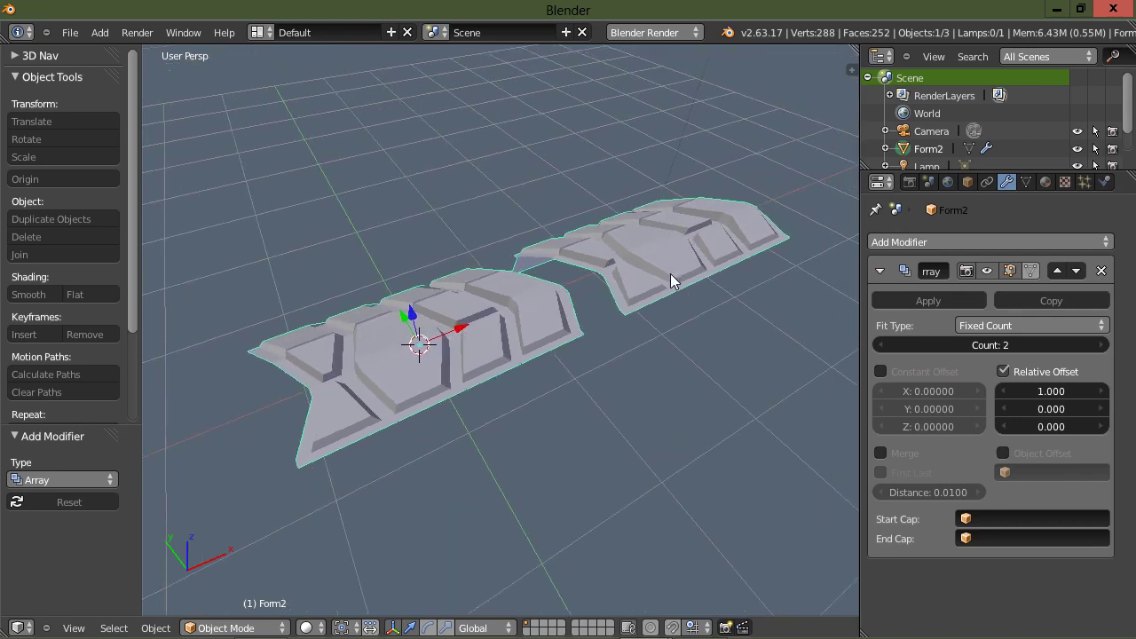
{"action": "scroll", "coordinate": [669, 275], "scroll_direction": "up", "scroll_amount": 3}
{"action": "middle_click_drag", "start_coordinate": [670, 276], "coordinate": [774, 362]}
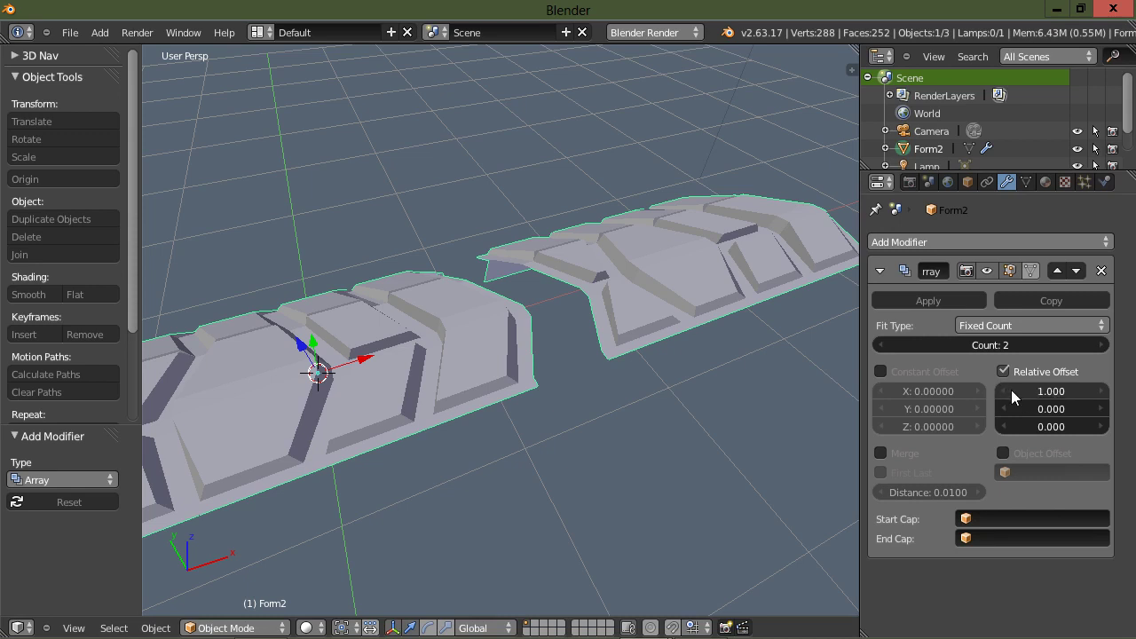
Lower the array's Relative Offset X from 1.000 to 0.850.
{"action": "mouse_move", "coordinate": [1004, 391]}
{"action": "left_mouse_down"}
{"action": "mouse_move", "coordinate": [959, 391]}
{"action": "mouse_move", "coordinate": [1020, 390]}
{"action": "mouse_move", "coordinate": [994, 391]}
{"action": "mouse_move", "coordinate": [1008, 399]}
{"action": "left_mouse_up"}
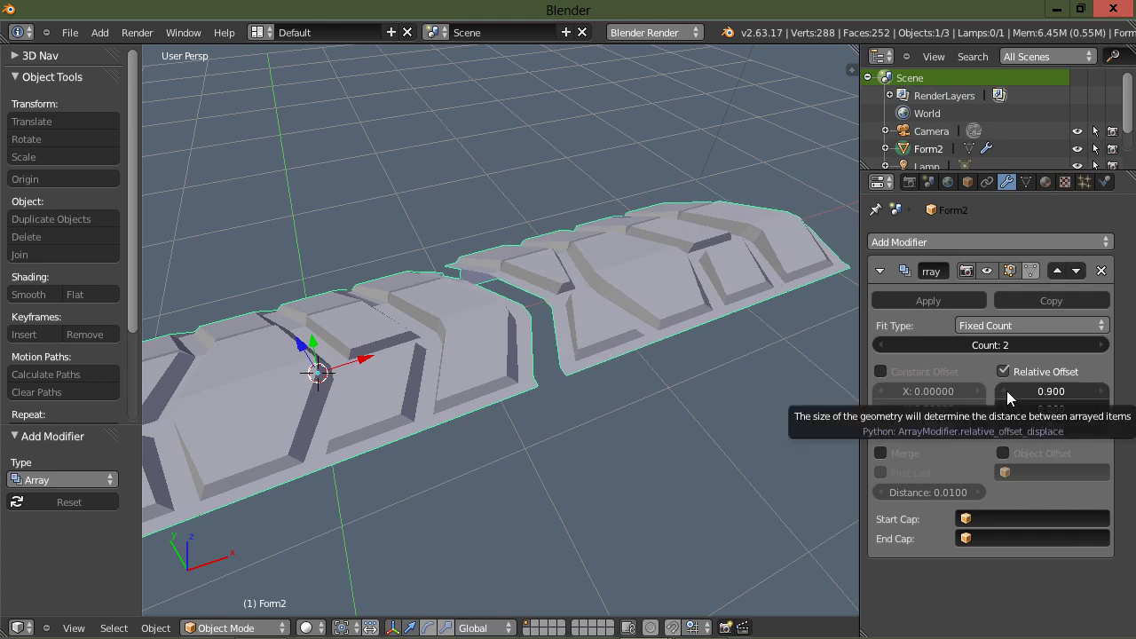
{"action": "left_click_drag", "start_coordinate": [1003, 391], "coordinate": [994, 390]}
{"action": "scroll", "coordinate": [494, 434], "scroll_direction": "up", "scroll_amount": 4}
{"action": "middle_click_drag", "start_coordinate": [544, 367], "coordinate": [476, 471], "text": "shift"}
{"action": "scroll", "coordinate": [522, 417], "scroll_direction": "up", "scroll_amount": 2}
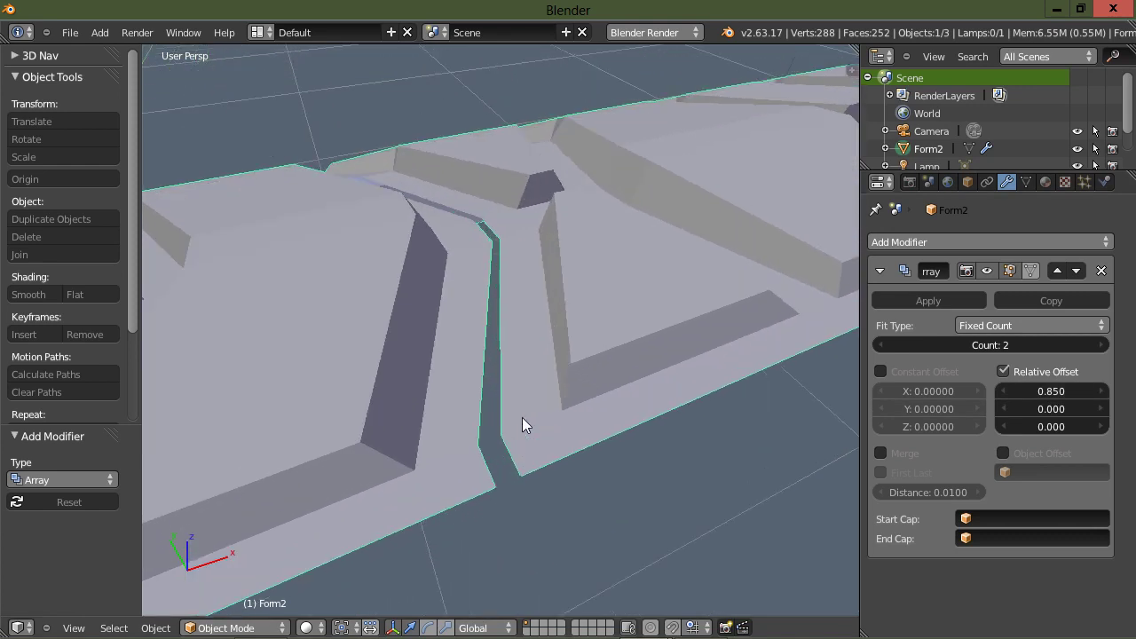
Enable Merge and First Last on the Array modifier.
{"action": "left_click", "coordinate": [880, 453]}
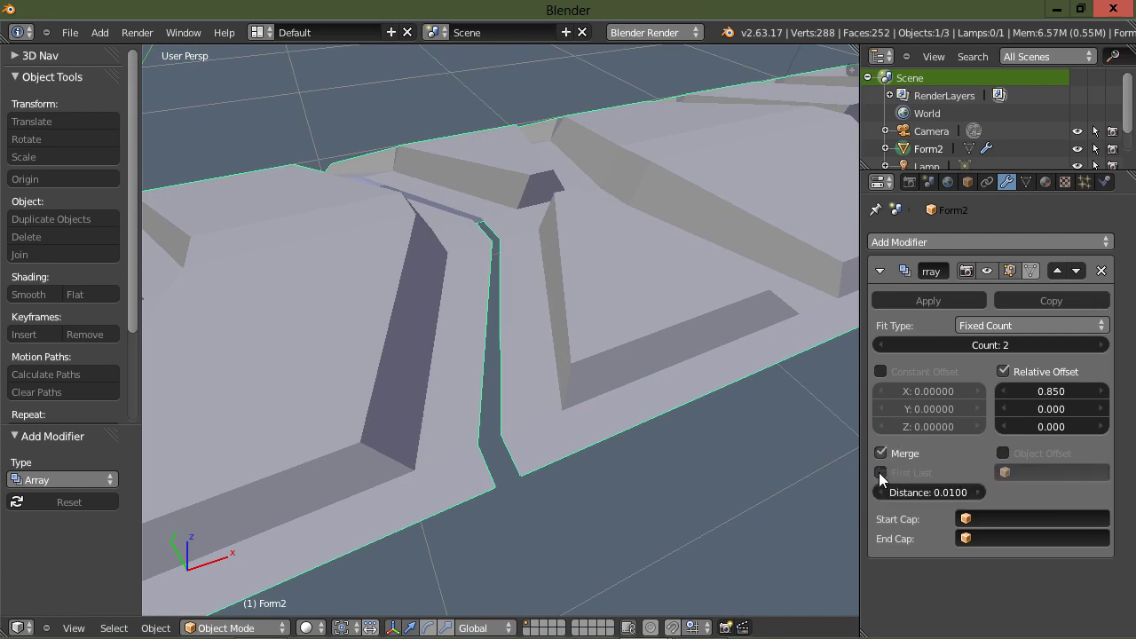
{"action": "left_click", "coordinate": [881, 472]}
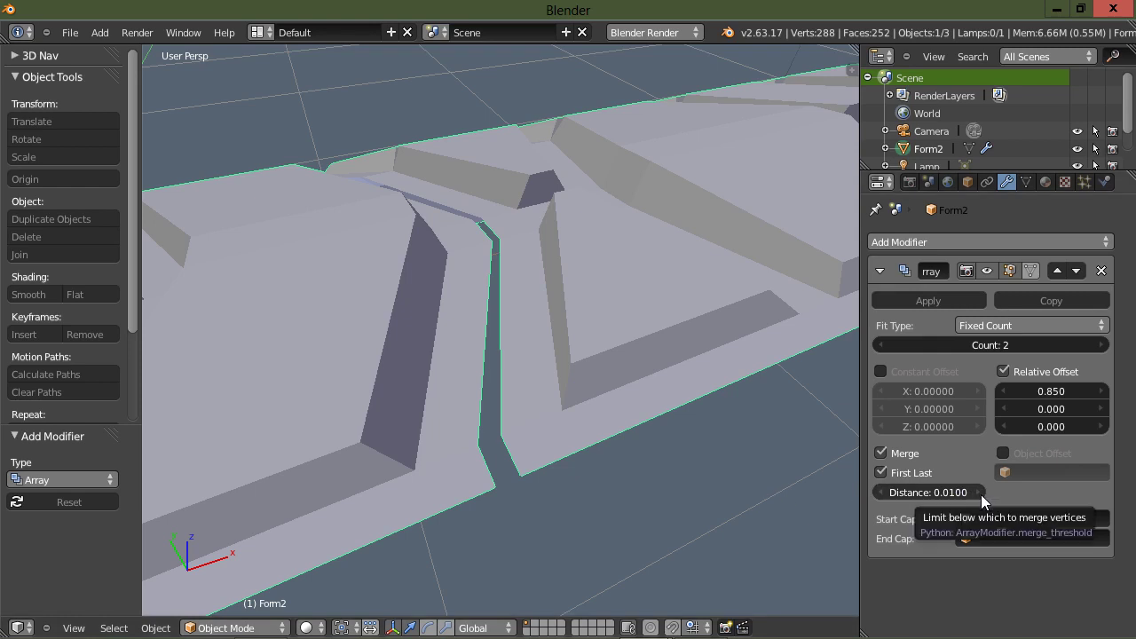
{"action": "mouse_move", "coordinate": [585, 459]}
{"action": "middle_mouse_down"}
{"action": "mouse_move", "coordinate": [568, 457]}
{"action": "mouse_move", "coordinate": [590, 464]}
{"action": "middle_mouse_up"}
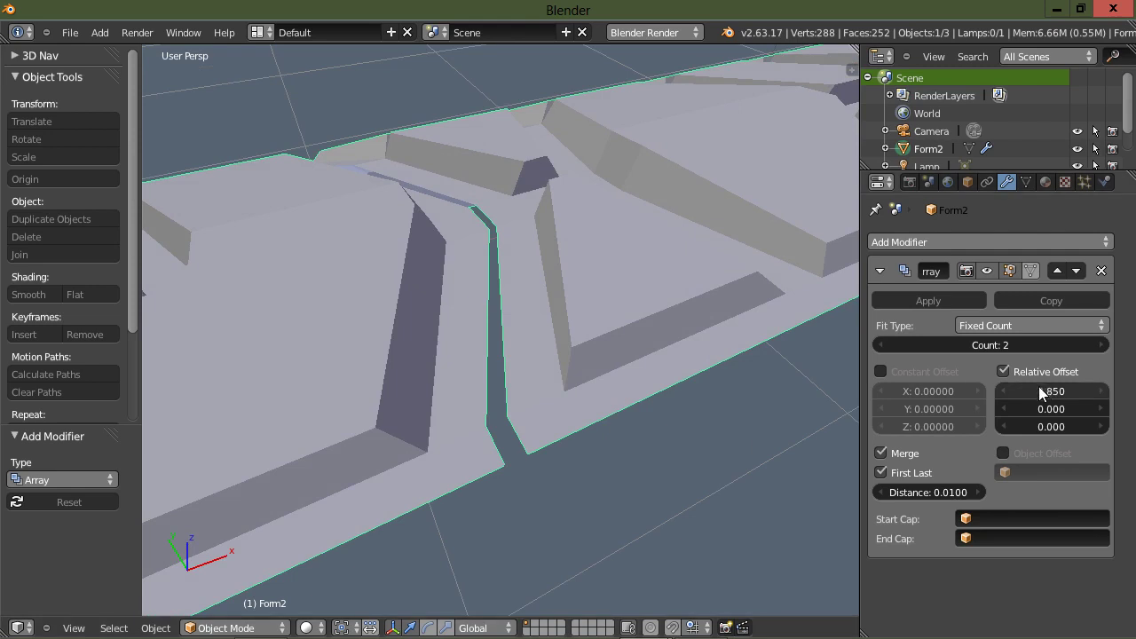
{"action": "left_click_drag", "start_coordinate": [1010, 393], "coordinate": [1008, 393]}
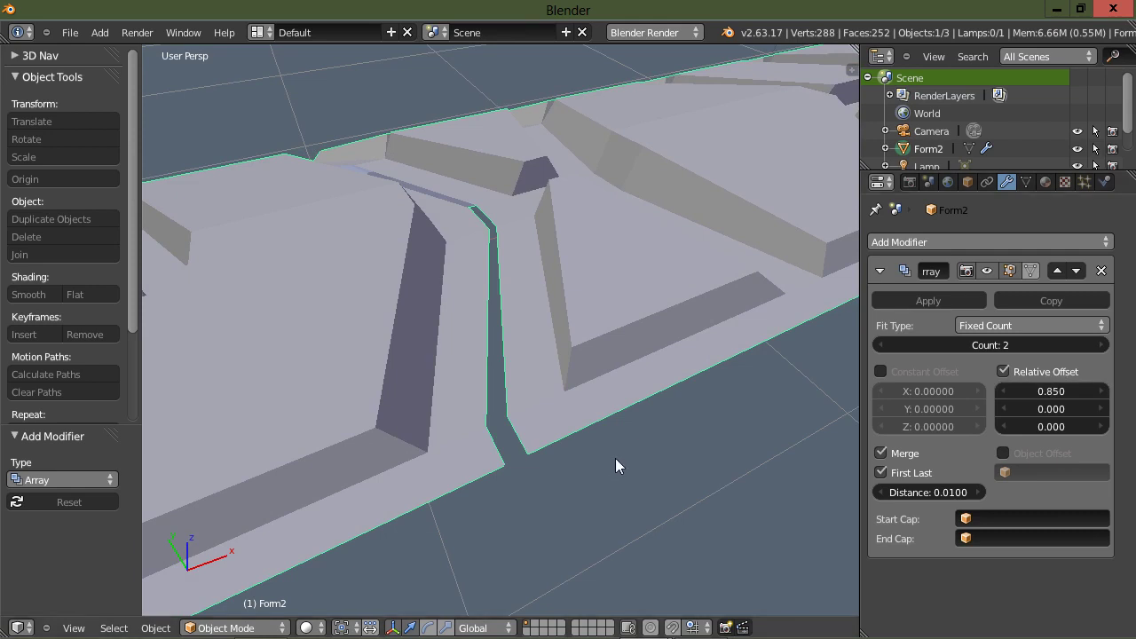
Raise the array merge distance step by step to 0.0800.
{"action": "left_click", "coordinate": [975, 492]}
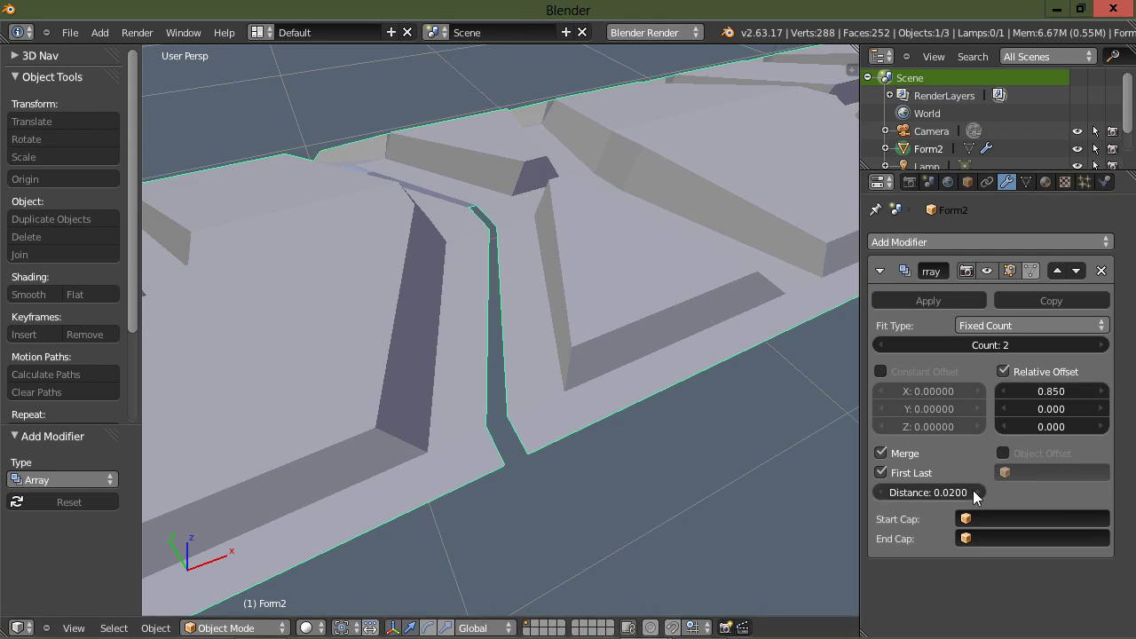
{"action": "left_click", "coordinate": [974, 492]}
{"action": "left_click", "coordinate": [974, 491]}
{"action": "left_click", "coordinate": [973, 492]}
{"action": "left_click", "coordinate": [974, 492]}
{"action": "left_click", "coordinate": [974, 492]}
{"action": "left_click", "coordinate": [974, 492]}
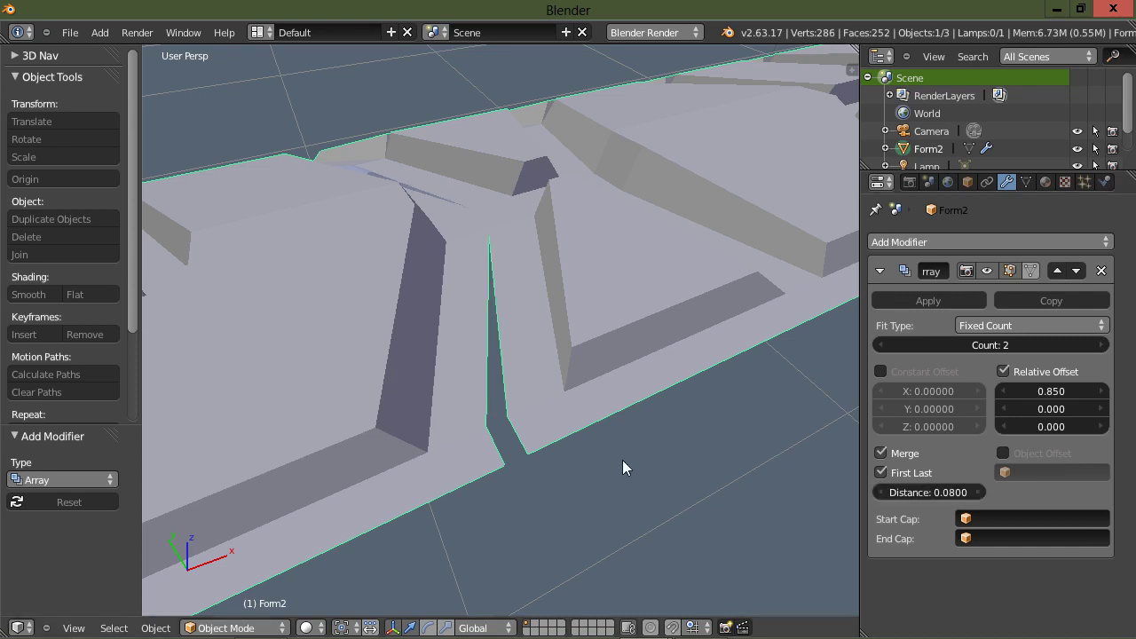
{"action": "middle_click_drag", "start_coordinate": [625, 457], "coordinate": [624, 457]}
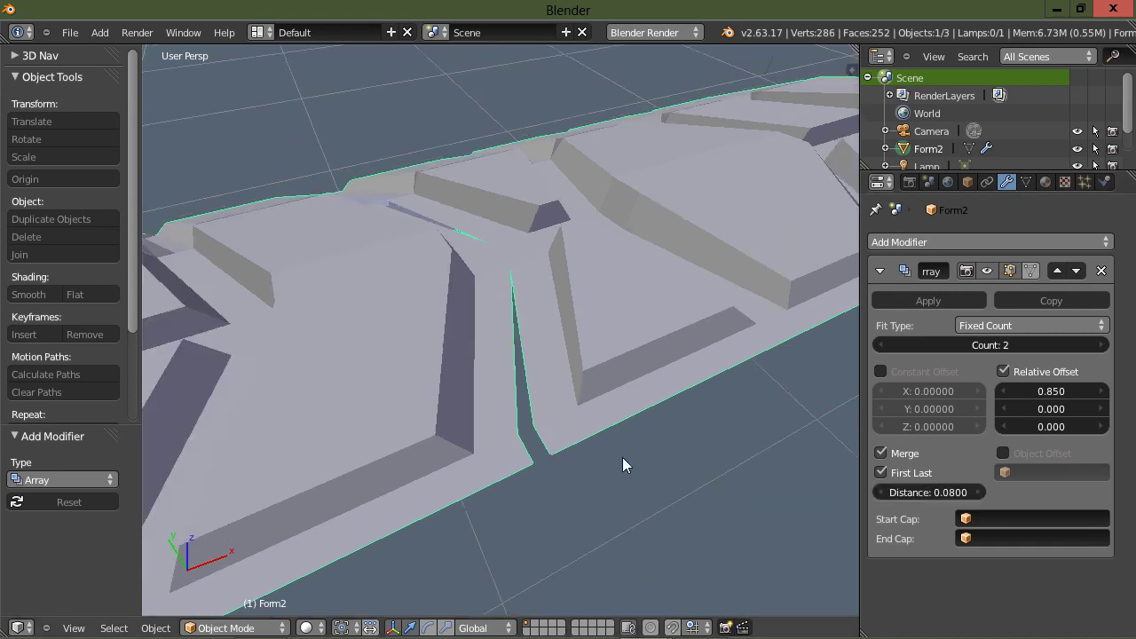
Enter Edit Mode and raise the merge distance to 0.1600.
{"action": "key", "text": "Tab"}
{"action": "scroll", "coordinate": [613, 457], "scroll_direction": "up", "scroll_amount": 3}
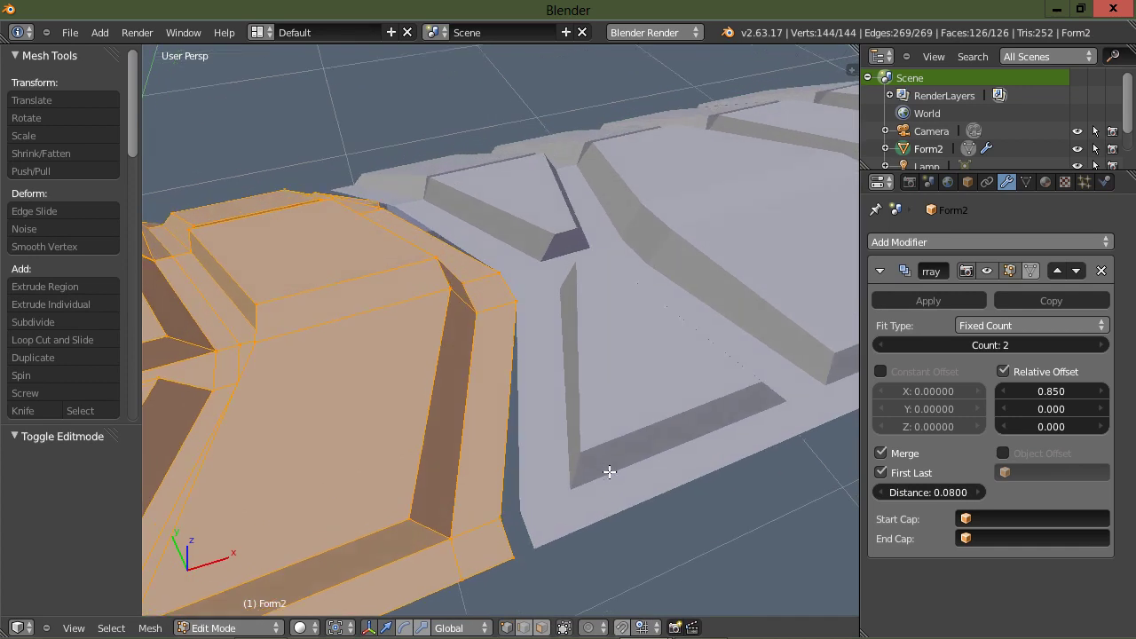
{"action": "middle_click_drag", "start_coordinate": [606, 469], "coordinate": [612, 475]}
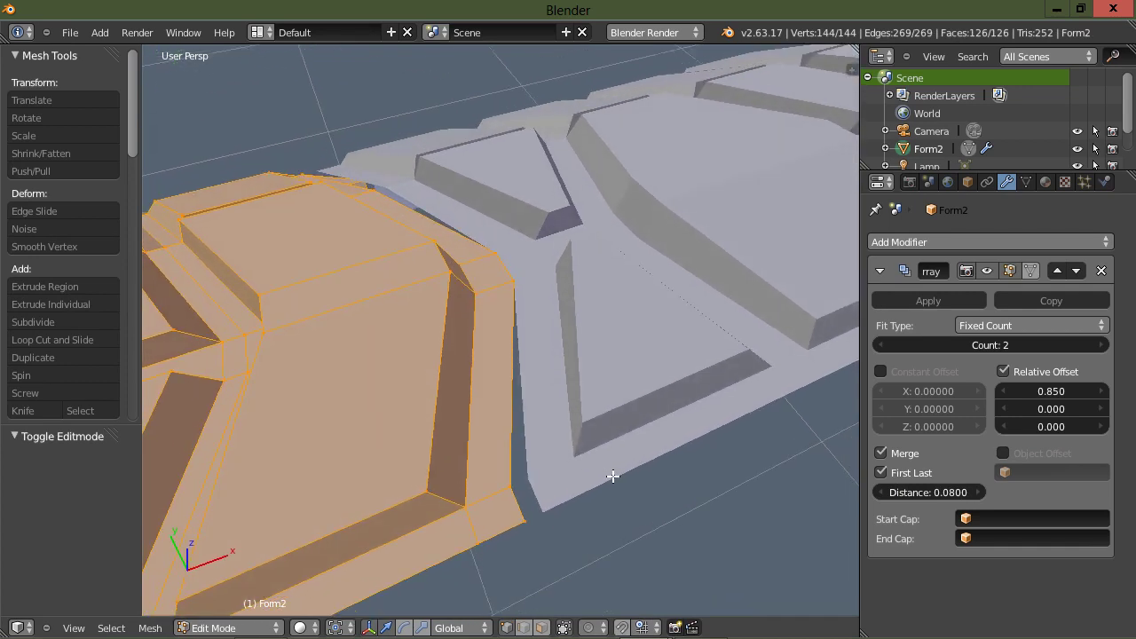
{"action": "left_click", "coordinate": [974, 492]}
{"action": "left_click", "coordinate": [973, 492]}
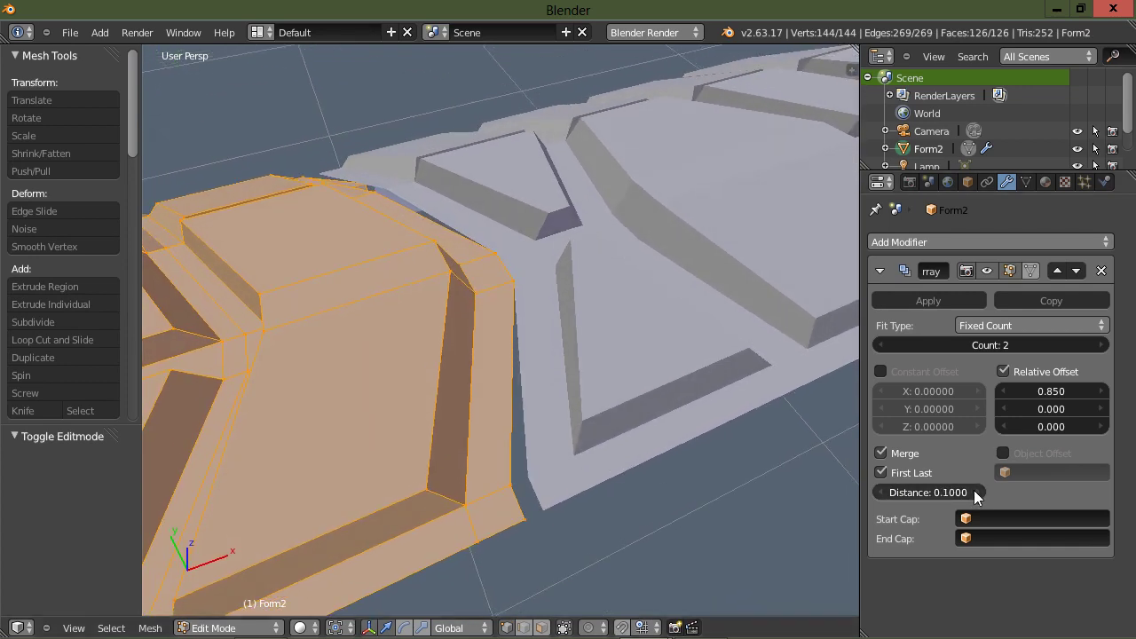
{"action": "left_click_drag", "start_coordinate": [974, 492], "coordinate": [987, 492]}
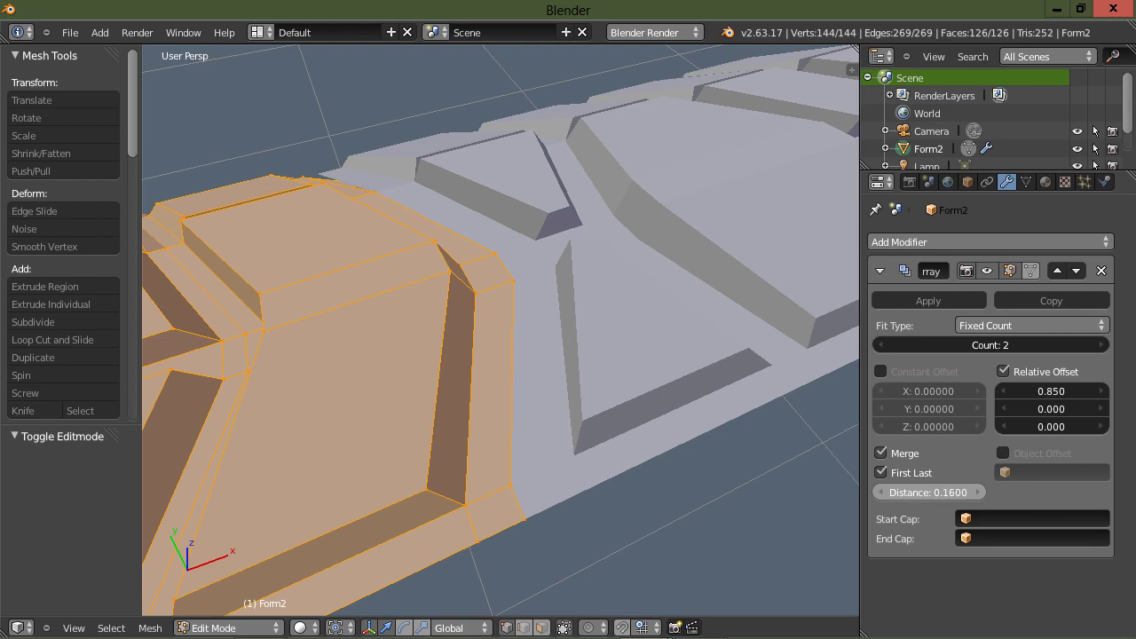
{"action": "middle_click_drag", "start_coordinate": [435, 369], "coordinate": [586, 405]}
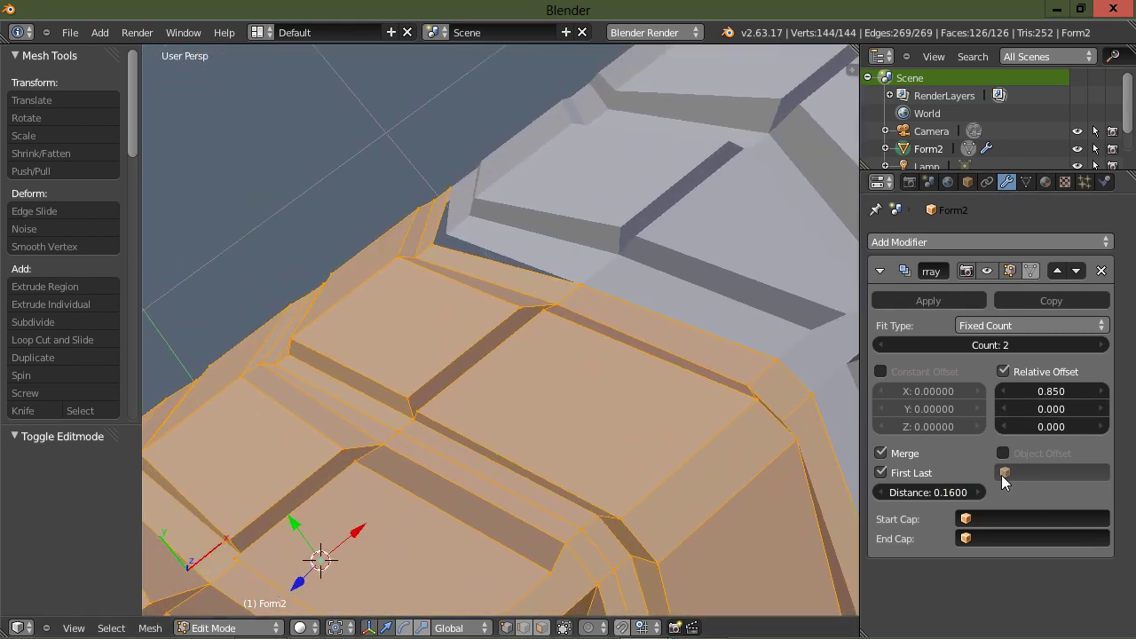
Increase the merge distance further to 0.2900 so the seam closes.
{"action": "left_click", "coordinate": [979, 492]}
{"action": "left_click", "coordinate": [979, 493]}
{"action": "left_click", "coordinate": [978, 493]}
{"action": "left_click", "coordinate": [979, 492]}
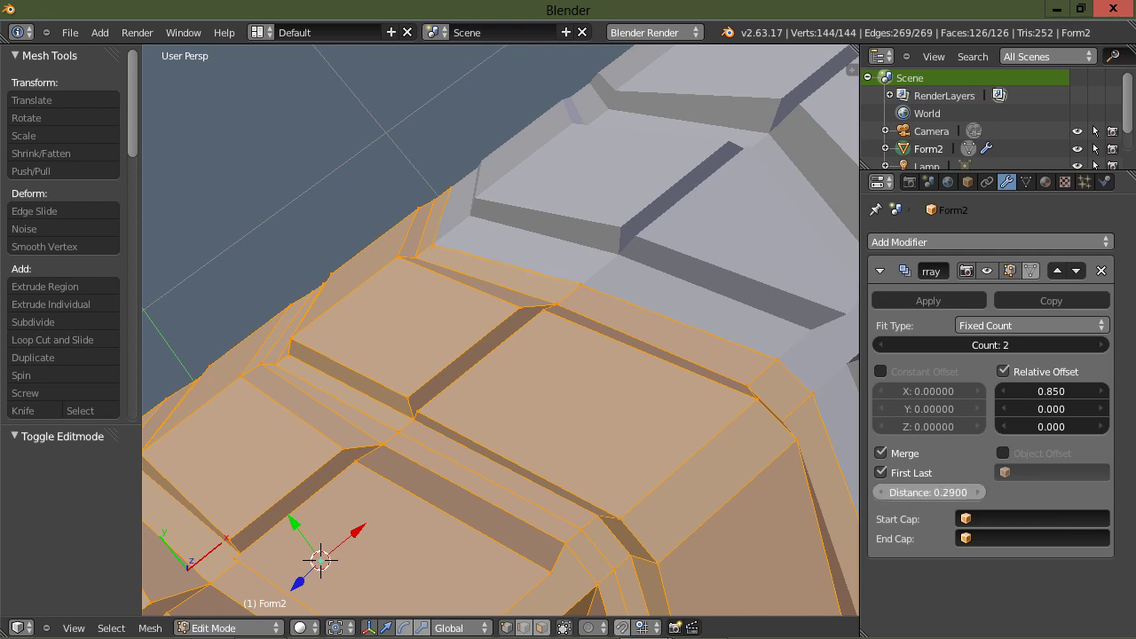
{"action": "middle_click_drag", "start_coordinate": [665, 426], "coordinate": [429, 352]}
{"action": "scroll", "coordinate": [472, 299], "scroll_direction": "down", "scroll_amount": 6}
{"action": "scroll", "coordinate": [436, 355], "scroll_direction": "down", "scroll_amount": 2}
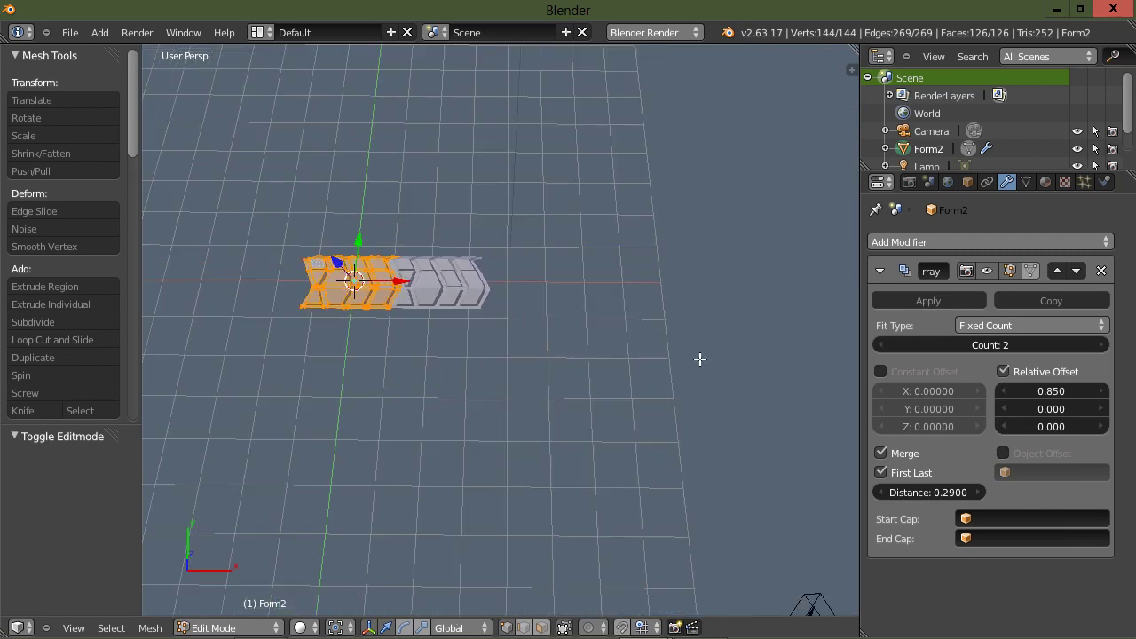
Increase the array Count from 2 to 6.
{"action": "left_click", "coordinate": [1101, 345]}
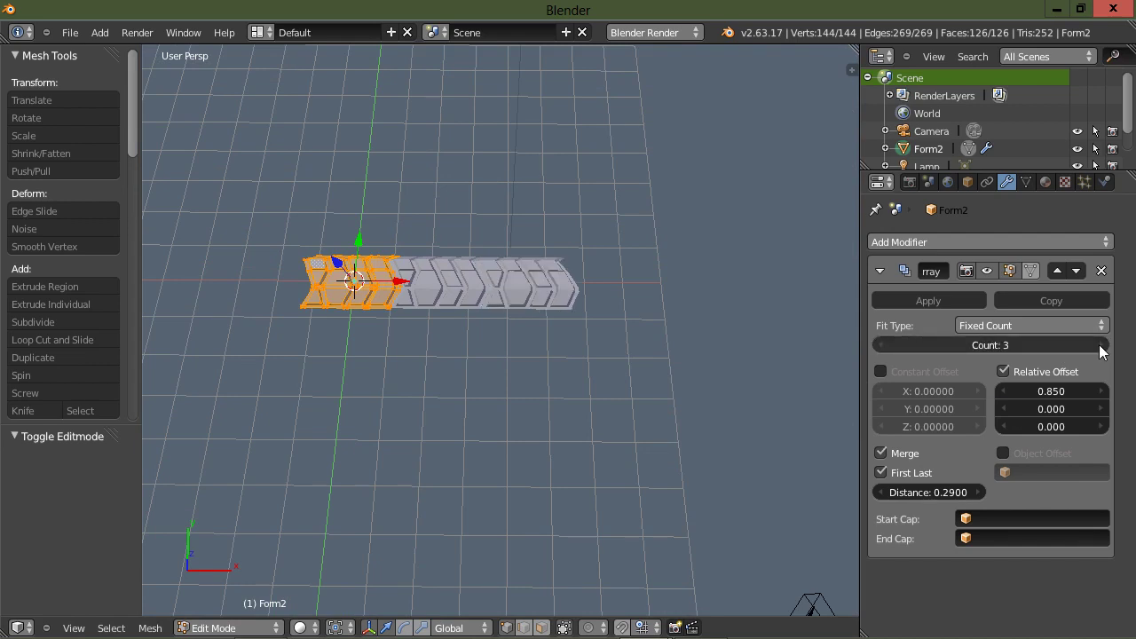
{"action": "left_click", "coordinate": [1101, 347]}
{"action": "left_click", "coordinate": [1102, 346]}
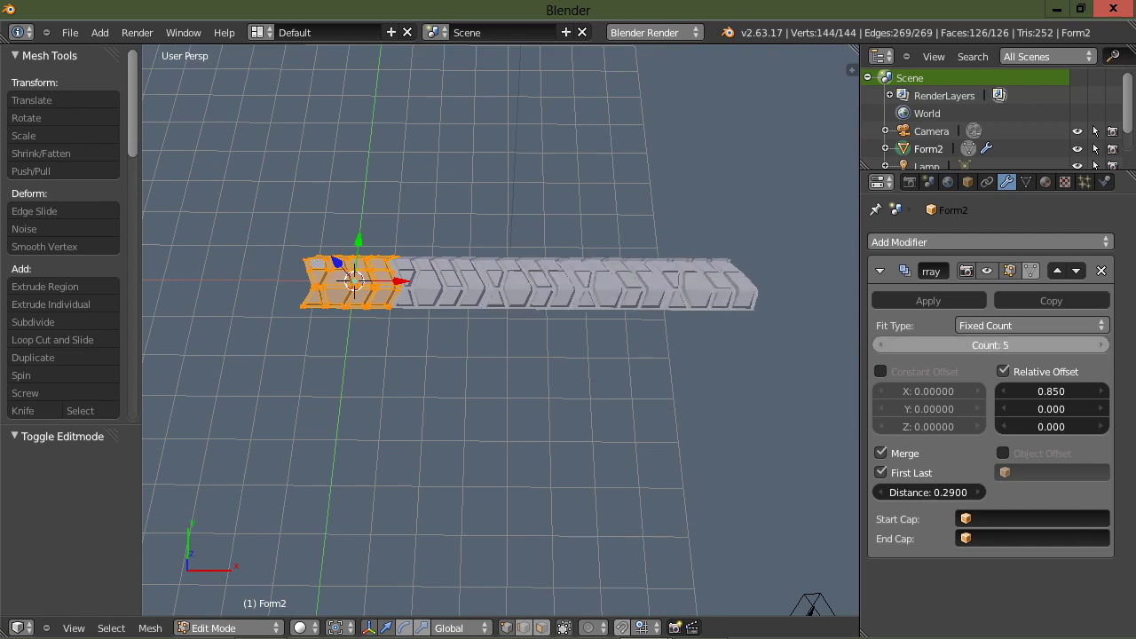
{"action": "left_click", "coordinate": [1102, 346]}
{"action": "middle_click_drag", "start_coordinate": [749, 352], "coordinate": [556, 331]}
{"action": "scroll", "coordinate": [548, 334], "scroll_direction": "down", "scroll_amount": 2}
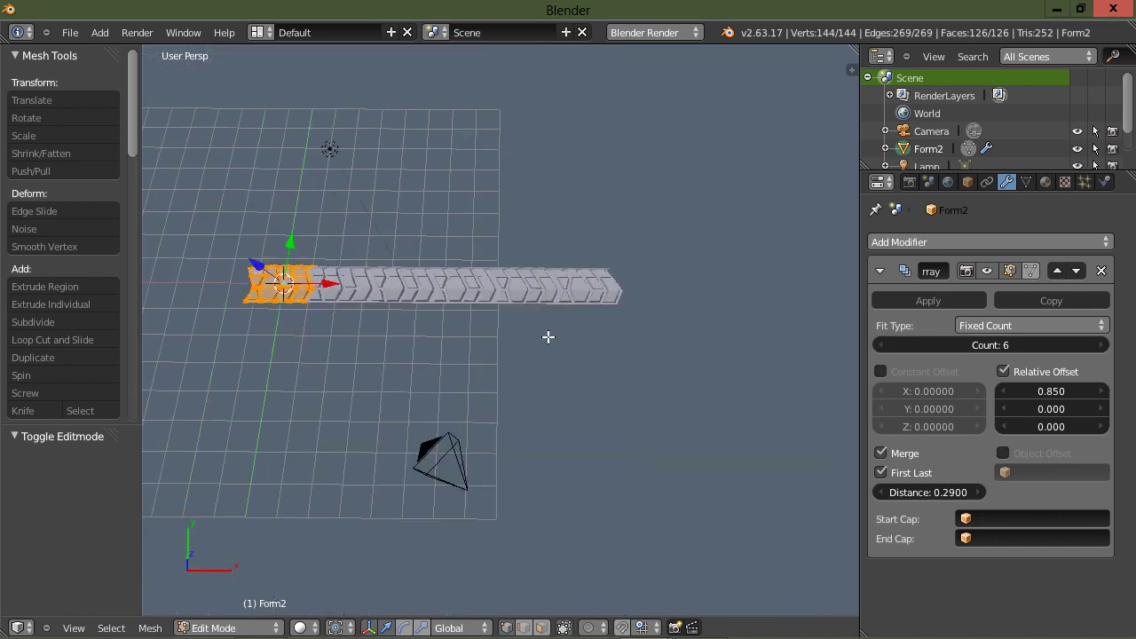
Raise the array Count to 9 and view the whole tread strip.
{"action": "left_click", "coordinate": [1102, 346]}
{"action": "left_click", "coordinate": [1101, 346]}
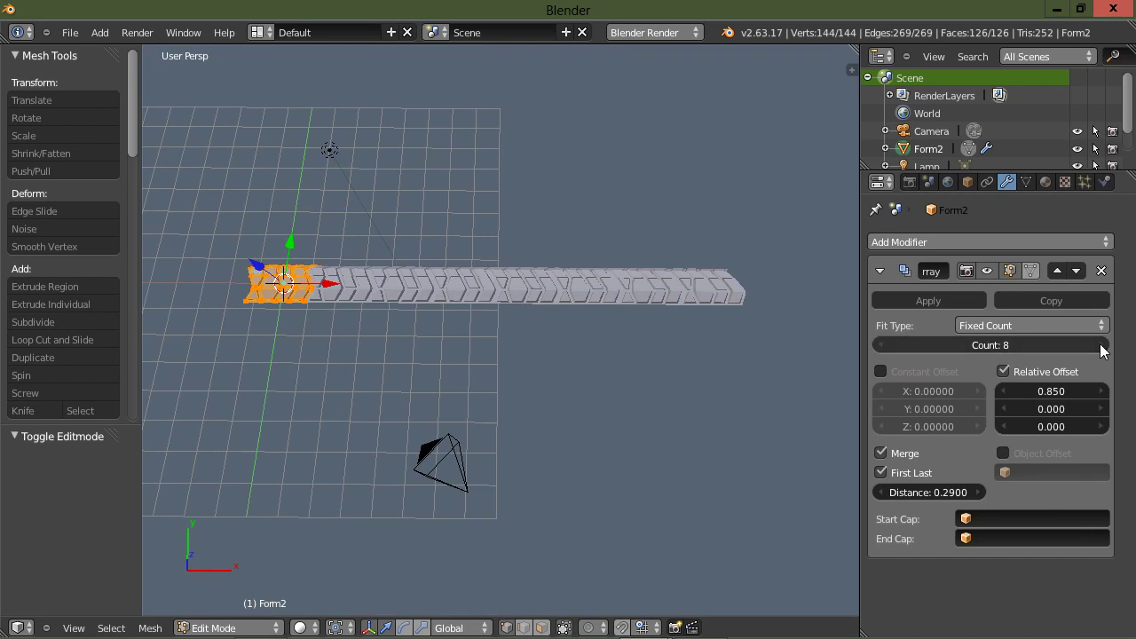
{"action": "left_click", "coordinate": [1101, 346]}
{"action": "middle_click_drag", "start_coordinate": [583, 373], "coordinate": [495, 327]}
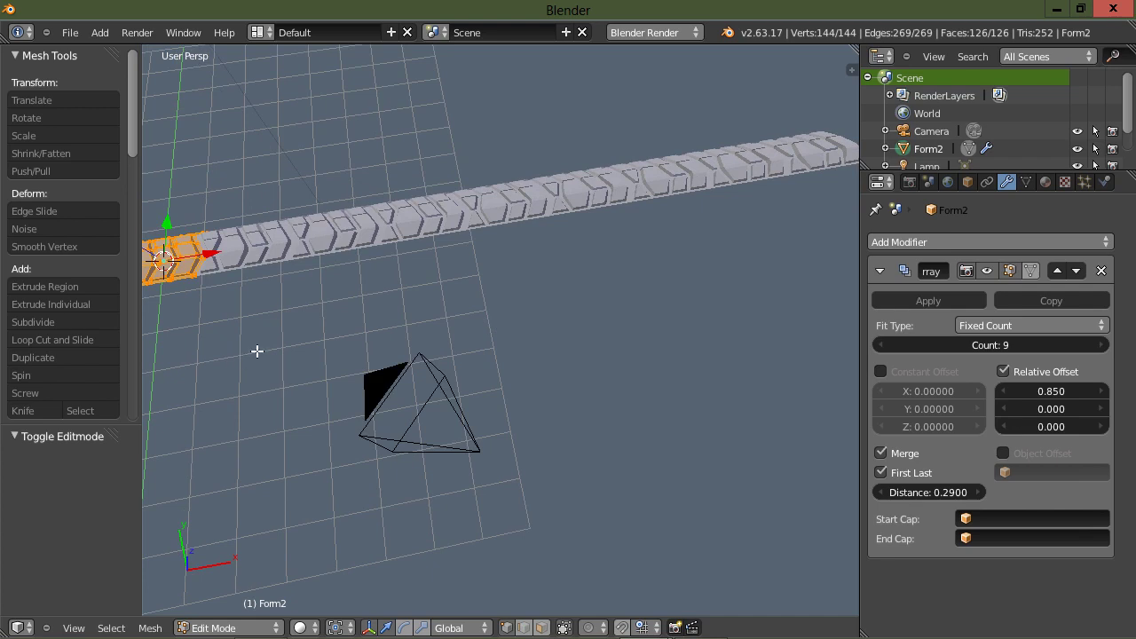
{"action": "middle_click_drag", "start_coordinate": [256, 350], "coordinate": [334, 366]}
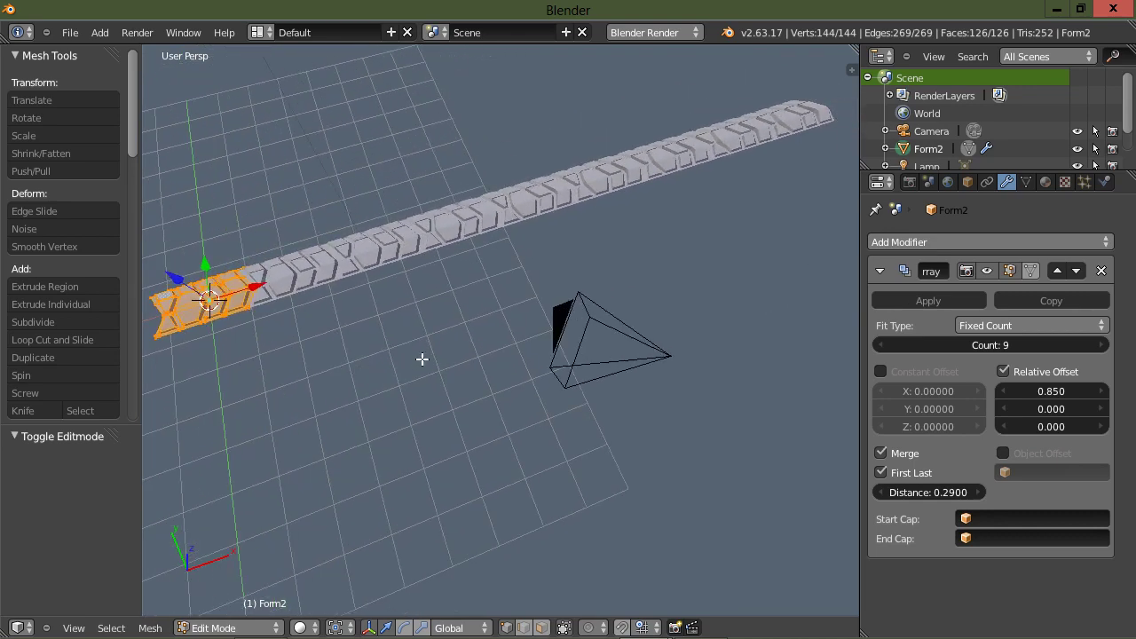
Return to Object Mode and apply the Array modifier, giving 1232 vertices.
{"action": "left_click", "coordinate": [277, 628]}
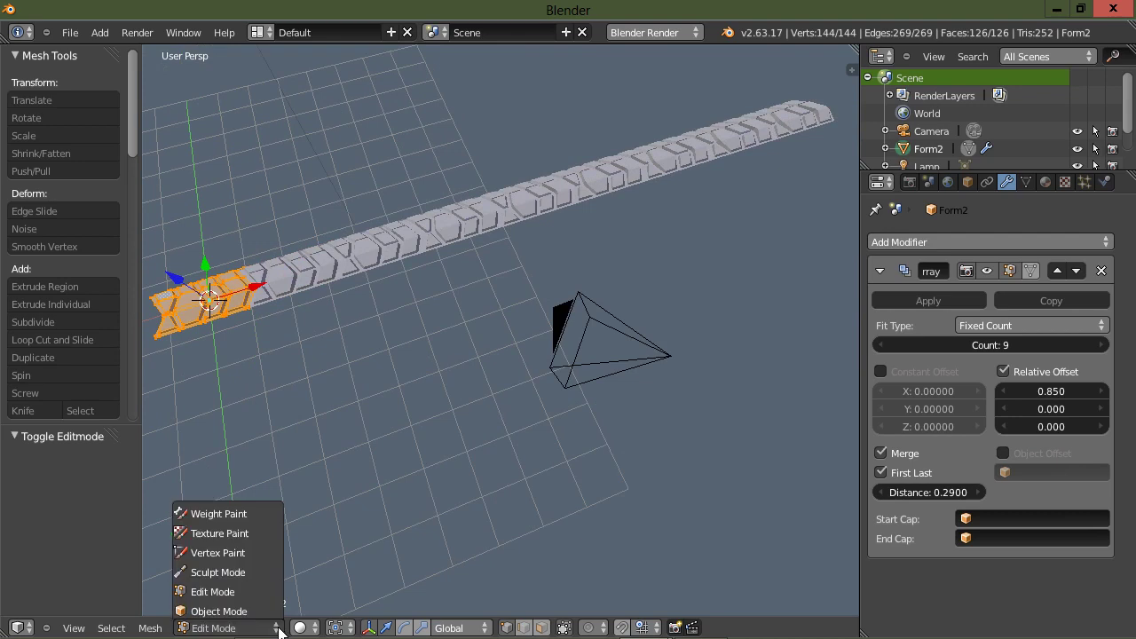
{"action": "left_click", "coordinate": [263, 611]}
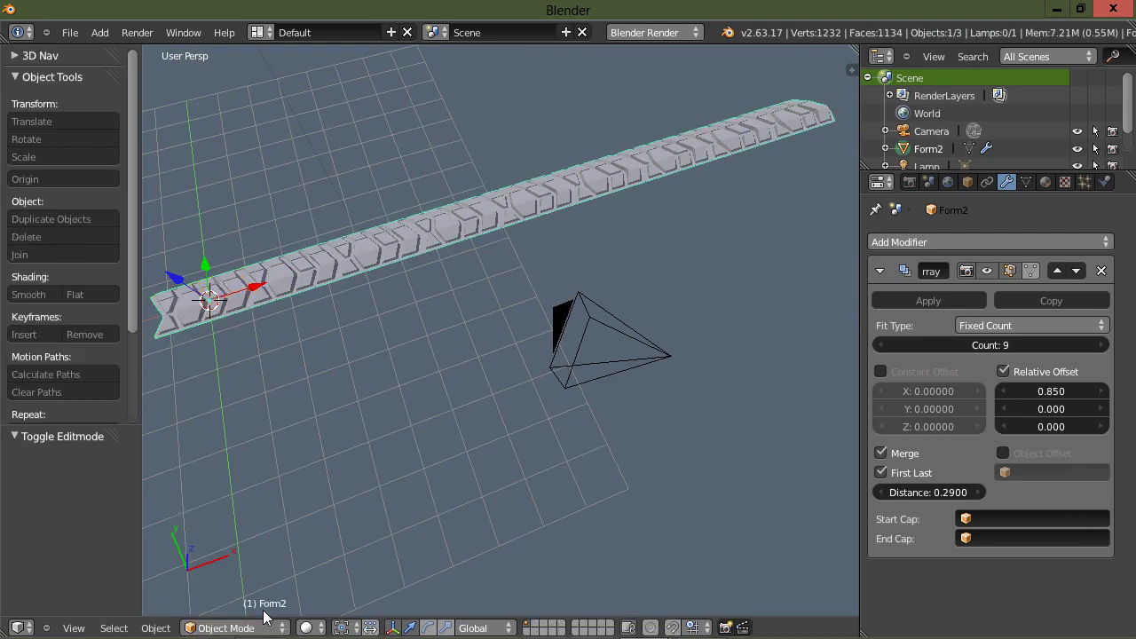
{"action": "left_click", "coordinate": [942, 300]}
{"action": "middle_click_drag", "start_coordinate": [467, 367], "coordinate": [382, 342]}
{"action": "scroll", "coordinate": [417, 343], "scroll_direction": "up", "scroll_amount": 2}
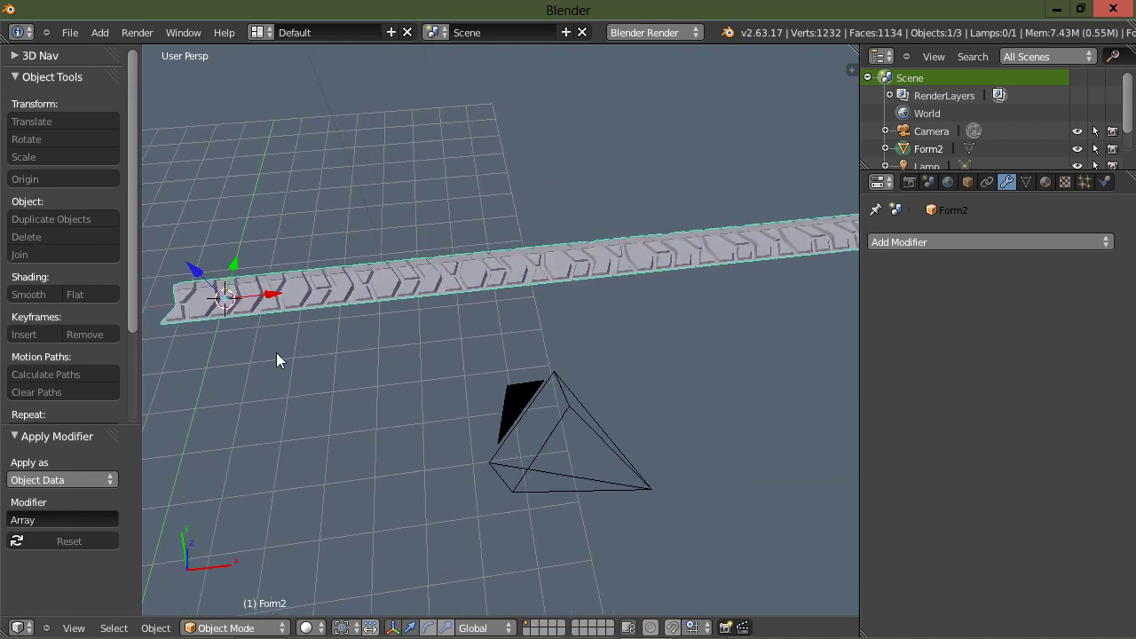
Maximize the 3D viewport and orbit along the tread strip.
{"action": "key", "text": "ctrl+Up"}
{"action": "scroll", "coordinate": [282, 354], "scroll_direction": "down", "scroll_amount": 2}
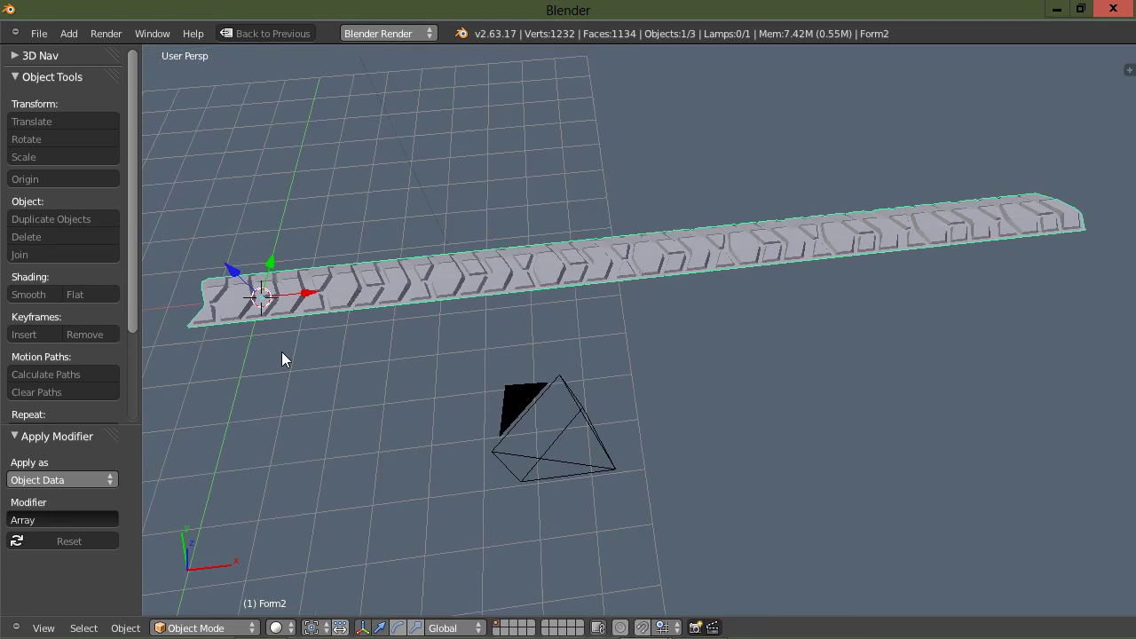
{"action": "middle_click_drag", "start_coordinate": [340, 375], "coordinate": [360, 358]}
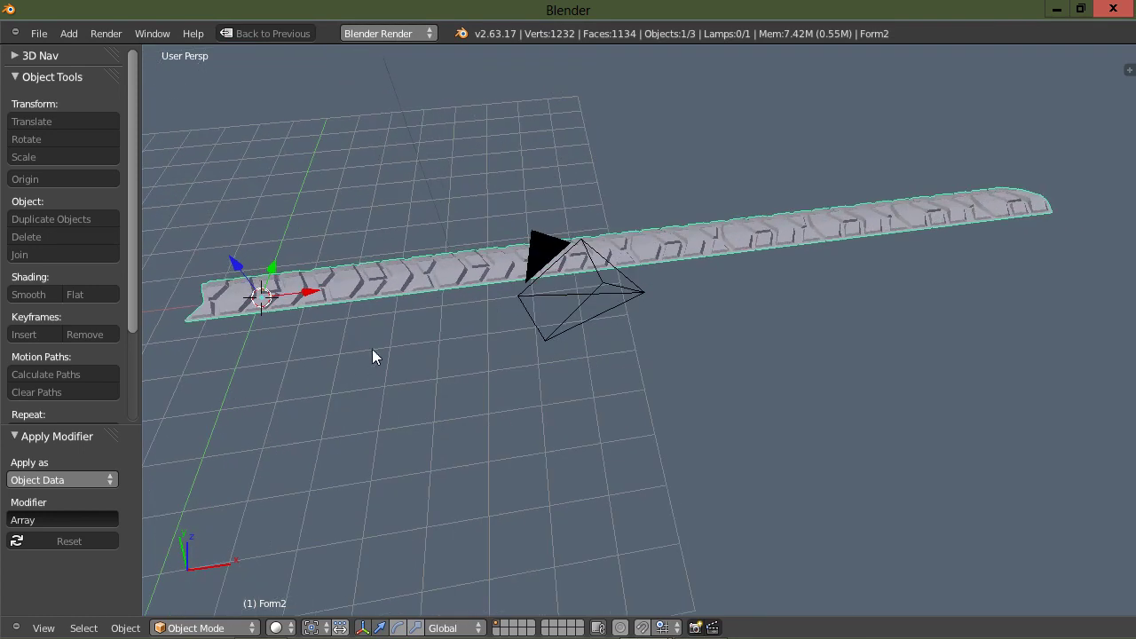
Hide the Camera and Lamp in the Outliner so only the tread strip is visible.
{"action": "right_click", "coordinate": [578, 297]}
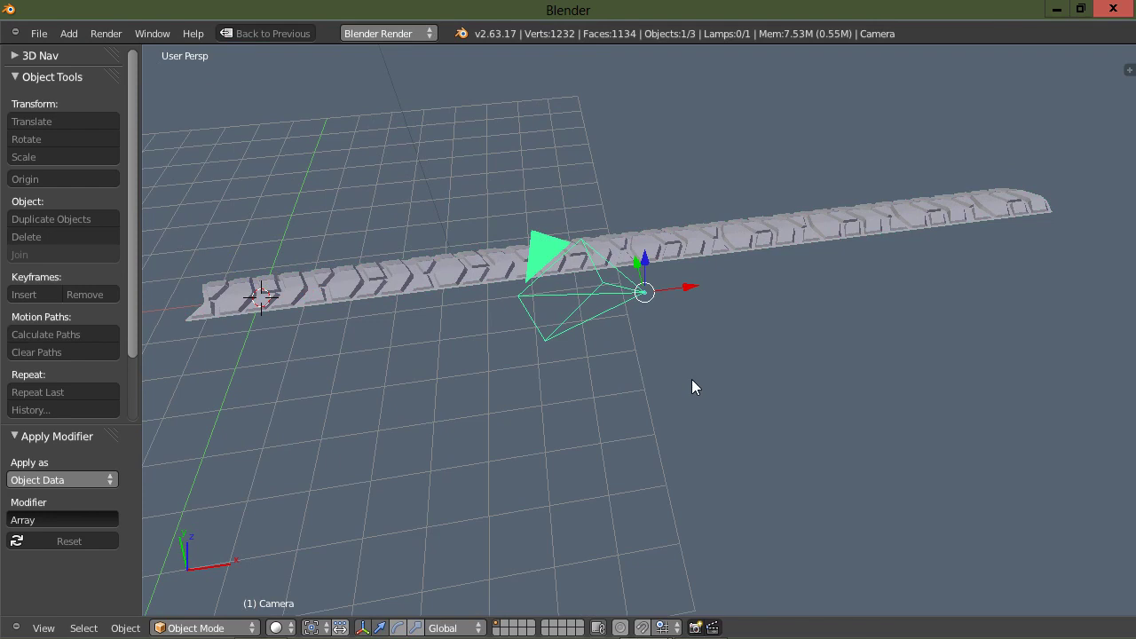
{"action": "key", "text": "ctrl+Up"}
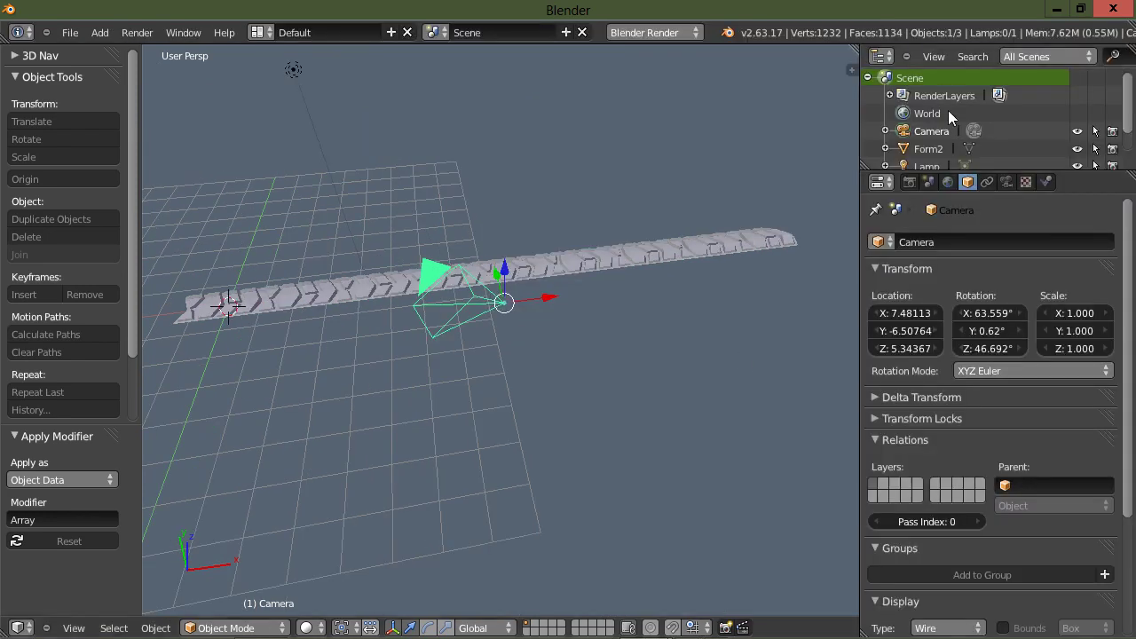
{"action": "left_click", "coordinate": [1077, 131]}
{"action": "scroll", "coordinate": [1035, 139], "scroll_direction": "down", "scroll_amount": 1}
{"action": "left_click", "coordinate": [1077, 145]}
Maximize the 3D view again, recentre on the strip and reselect Form2.
{"action": "middle_click_drag", "start_coordinate": [258, 386], "coordinate": [534, 374]}
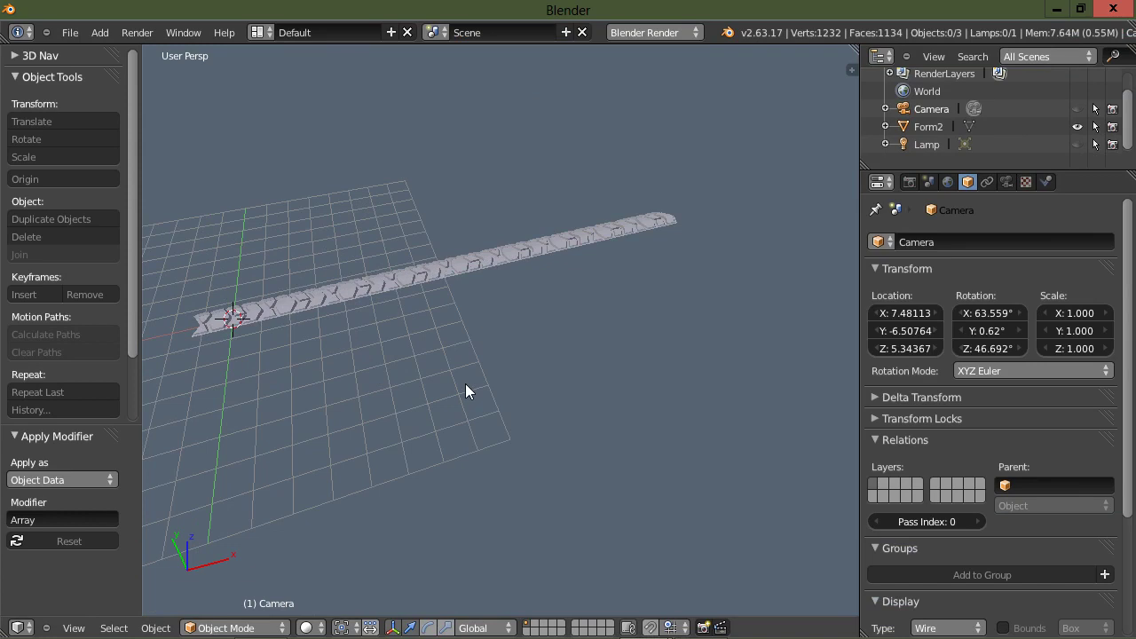
{"action": "key", "text": "ctrl+Up"}
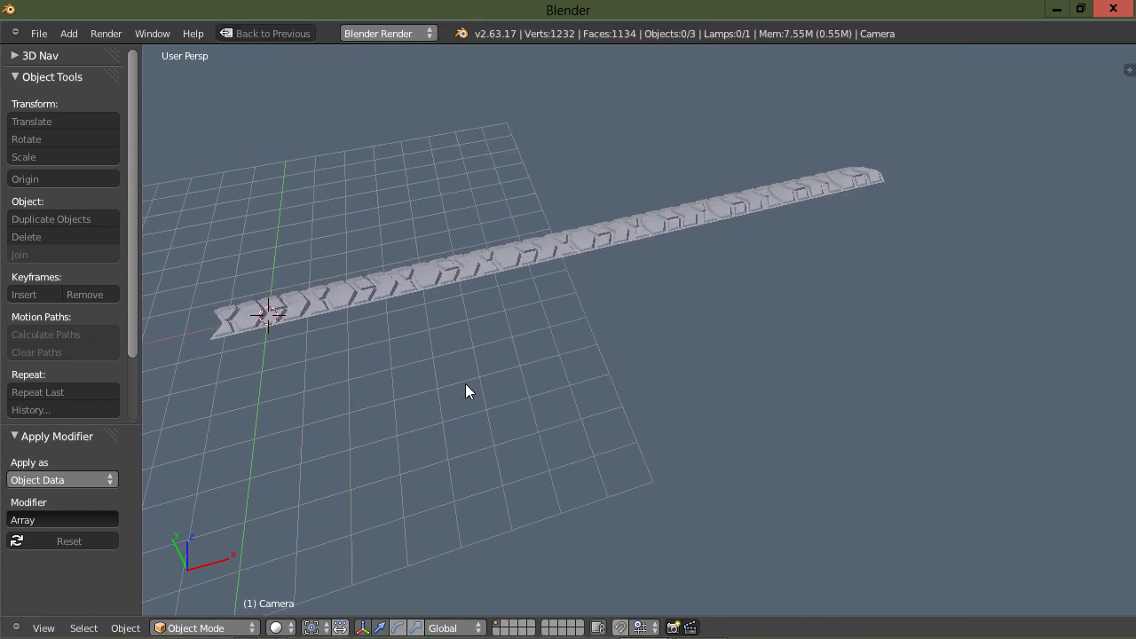
{"action": "scroll", "coordinate": [446, 377], "scroll_direction": "up", "scroll_amount": 2}
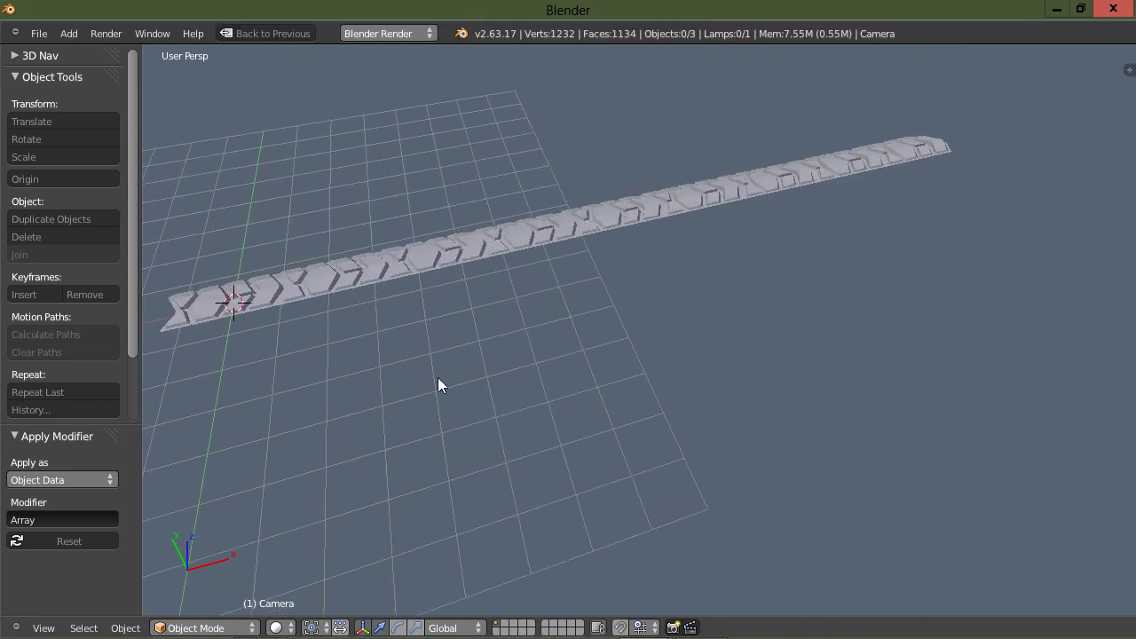
{"action": "middle_click_drag", "start_coordinate": [349, 349], "coordinate": [471, 371], "text": "shift"}
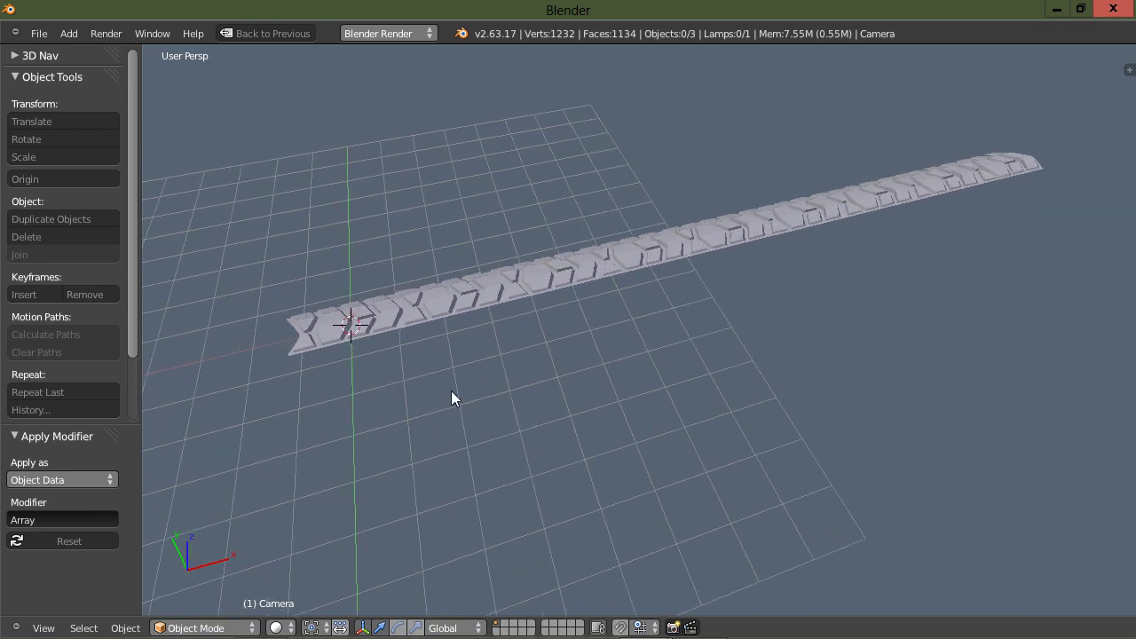
{"action": "key", "text": "t"}
{"action": "key", "text": "t"}
{"action": "key", "text": "t"}
{"action": "key", "text": "t"}
{"action": "middle_click_drag", "start_coordinate": [286, 370], "coordinate": [255, 365]}
{"action": "right_click", "coordinate": [398, 317]}
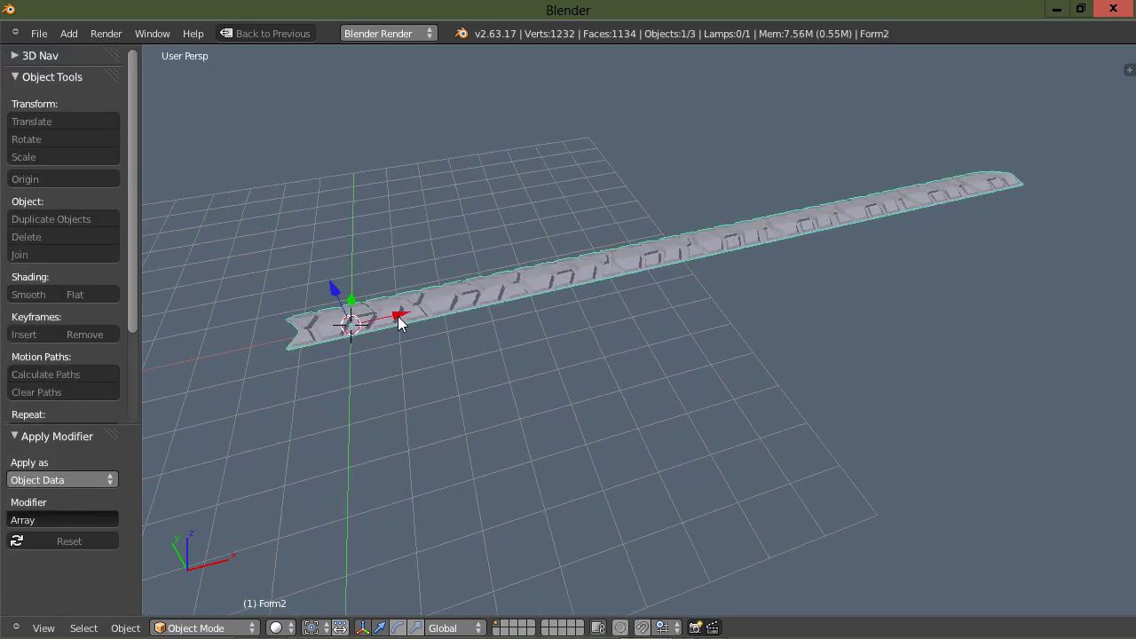
{"action": "scroll", "coordinate": [275, 352], "scroll_direction": "up", "scroll_amount": 2}
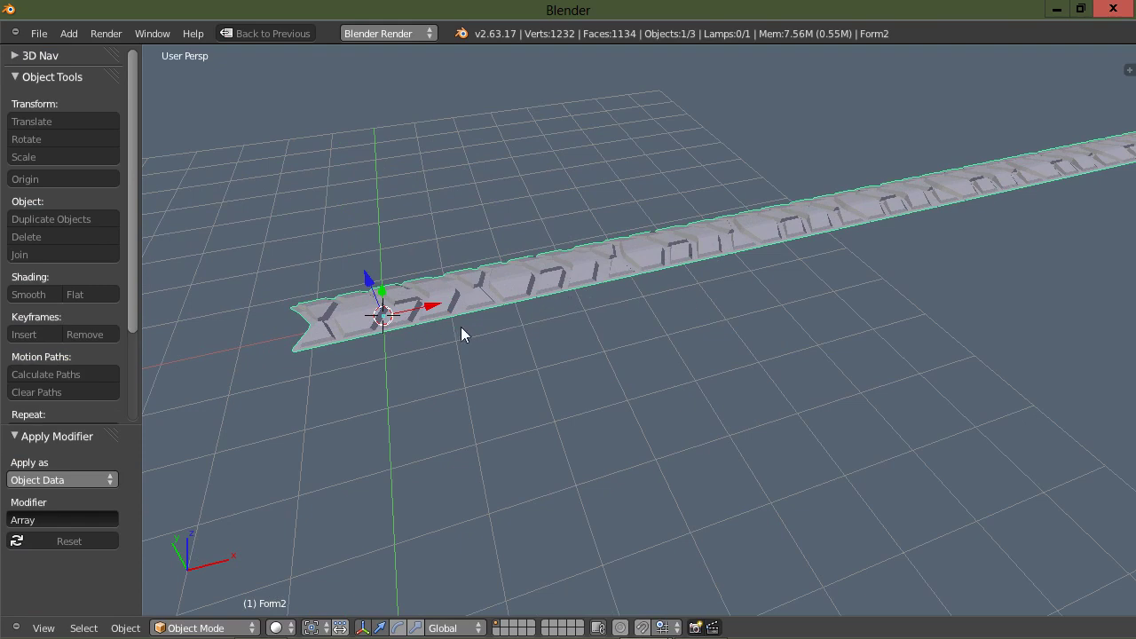
Set Form2's origin to its geometry centre and restore the normal window layout.
{"action": "left_click", "coordinate": [93, 177]}
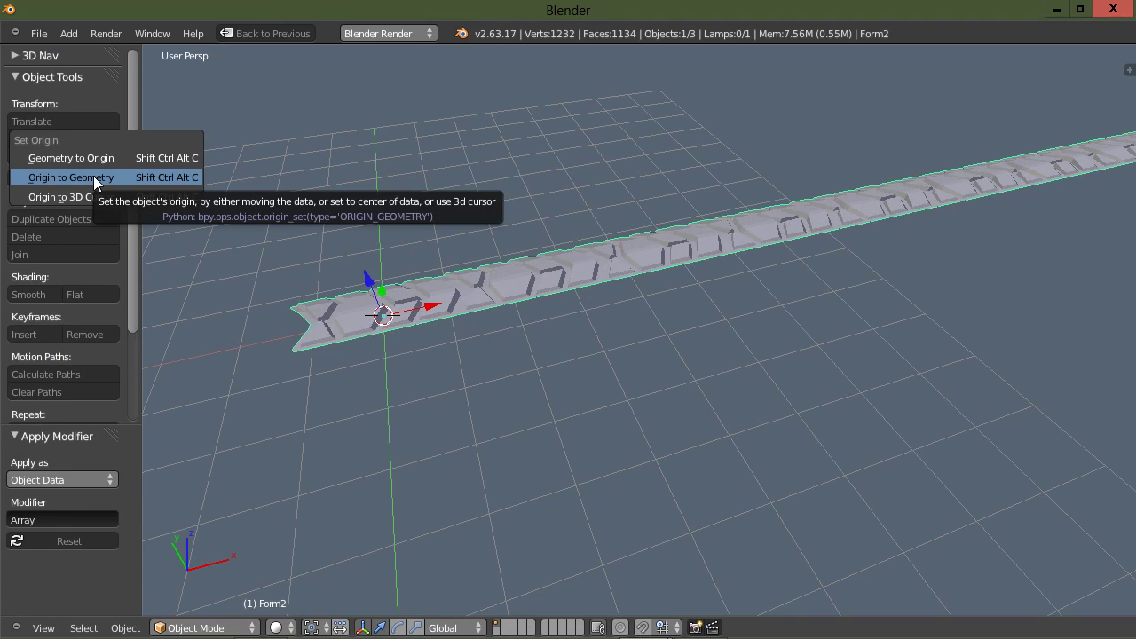
{"action": "left_click", "coordinate": [94, 176]}
{"action": "middle_click_drag", "start_coordinate": [743, 357], "coordinate": [546, 409]}
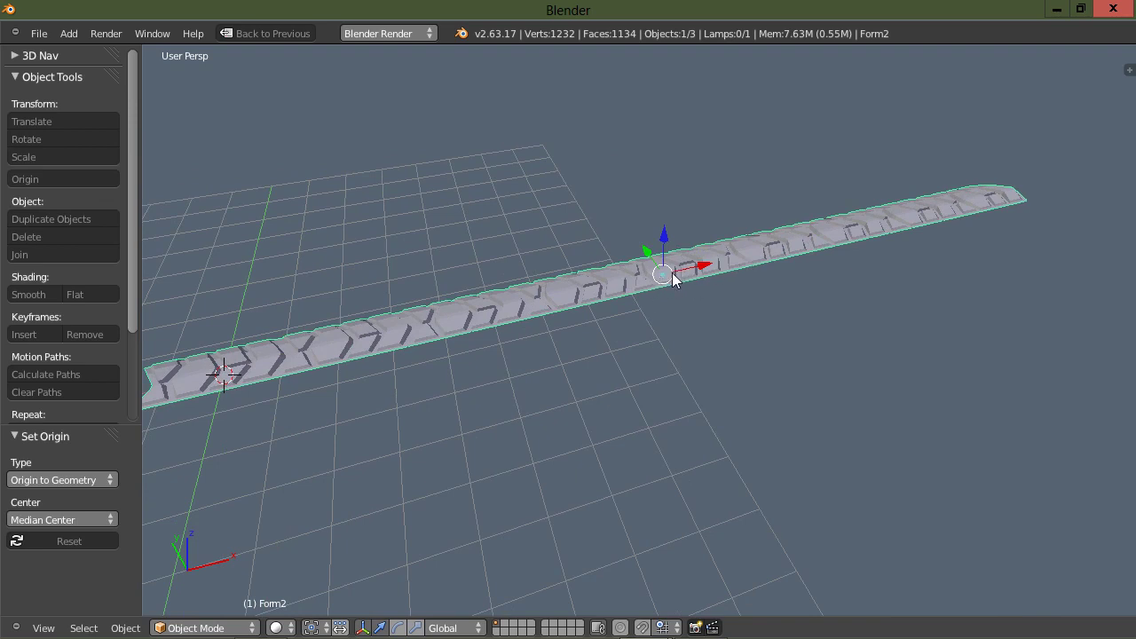
{"action": "middle_click_drag", "start_coordinate": [665, 283], "coordinate": [677, 329]}
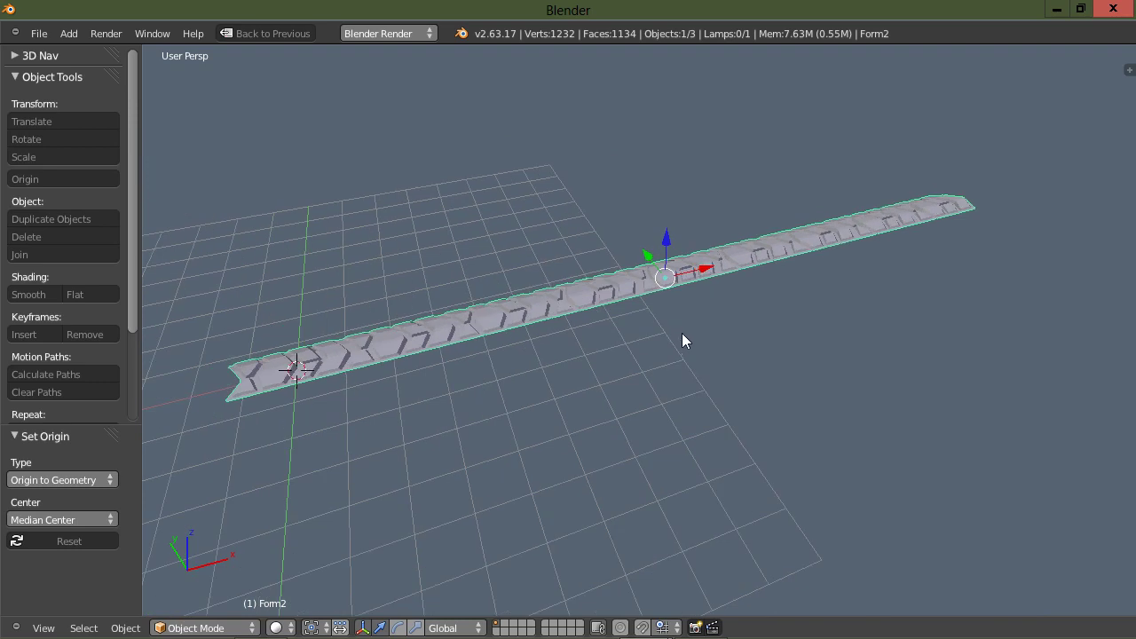
{"action": "key", "text": "ctrl+Up"}
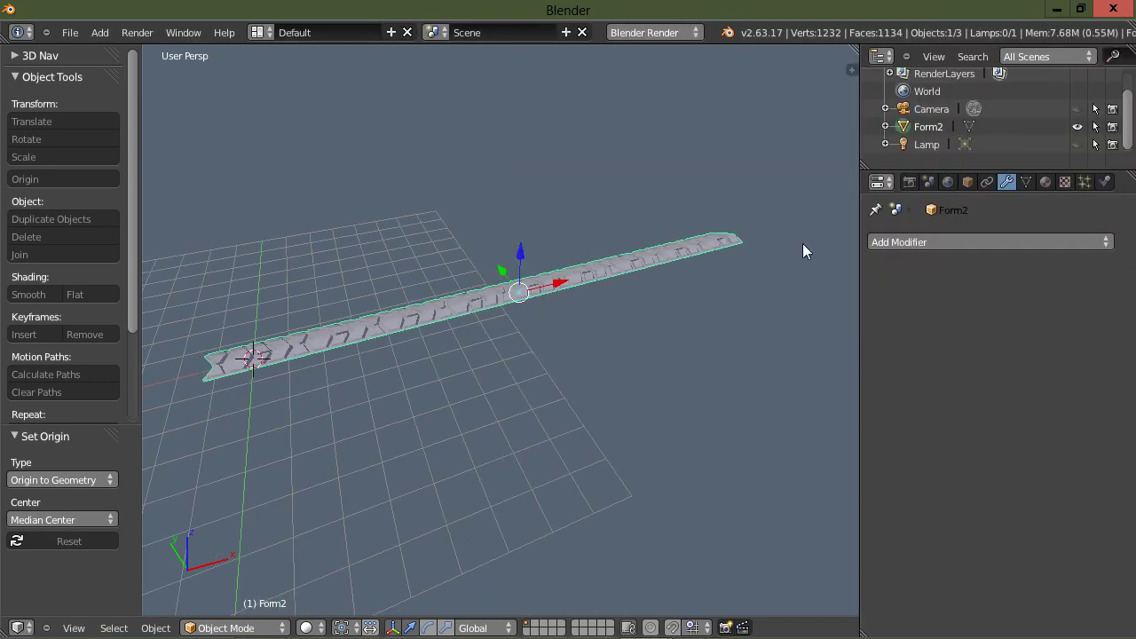
Add a Simple Deform modifier set to Bend with factor about -6.26.
{"action": "left_click", "coordinate": [945, 243]}
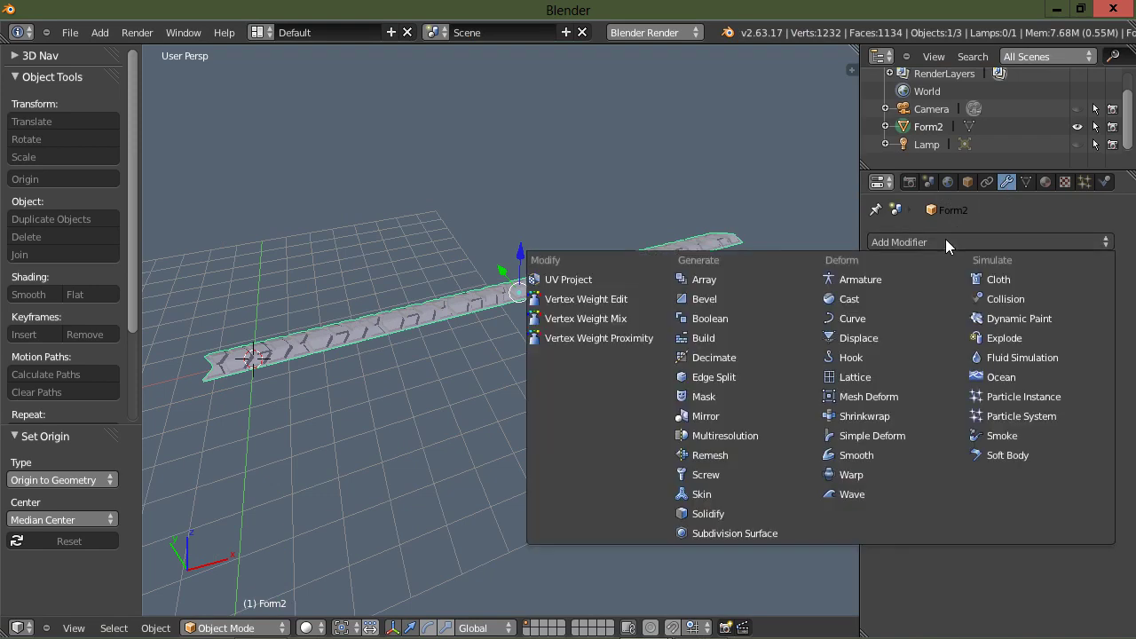
{"action": "left_click", "coordinate": [908, 437]}
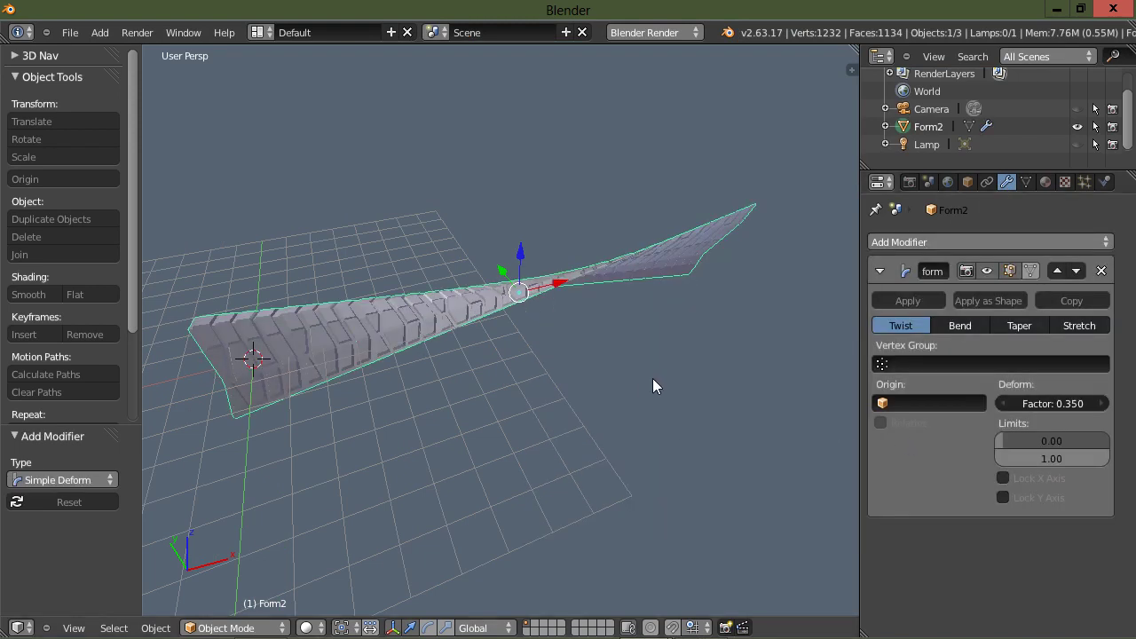
{"action": "mouse_move", "coordinate": [501, 391]}
{"action": "middle_mouse_down"}
{"action": "mouse_move", "coordinate": [459, 400]}
{"action": "mouse_move", "coordinate": [497, 383]}
{"action": "middle_mouse_up"}
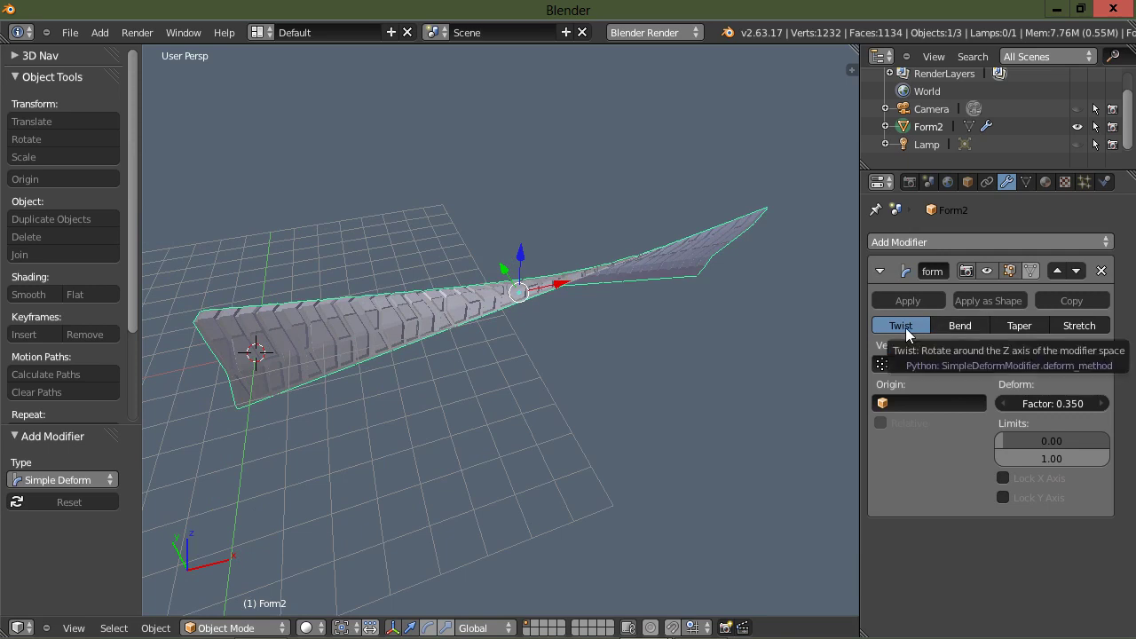
{"action": "left_click", "coordinate": [973, 324]}
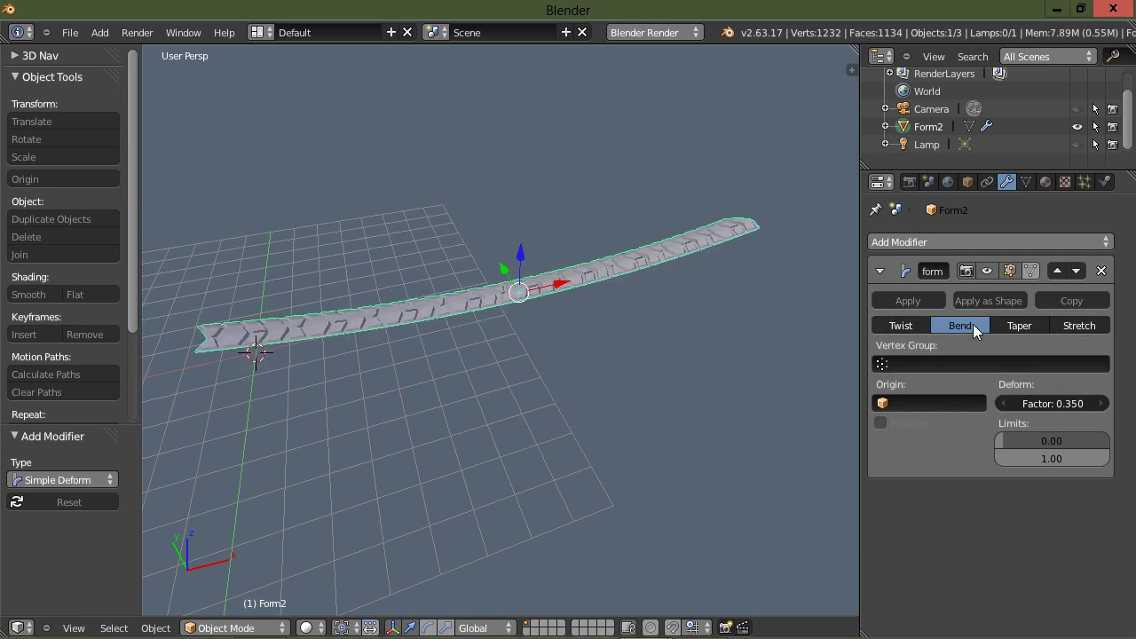
{"action": "middle_click_drag", "start_coordinate": [555, 347], "coordinate": [560, 346]}
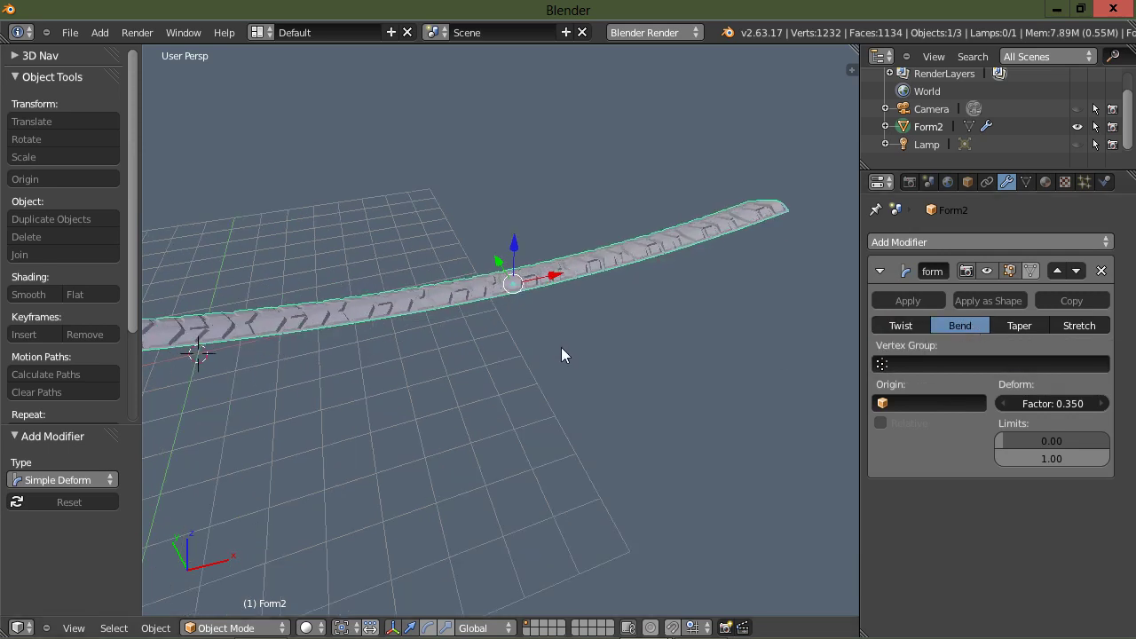
{"action": "left_click_drag", "start_coordinate": [1052, 403], "coordinate": [837, 403]}
{"action": "scroll", "coordinate": [633, 411], "scroll_direction": "up", "scroll_amount": 5}
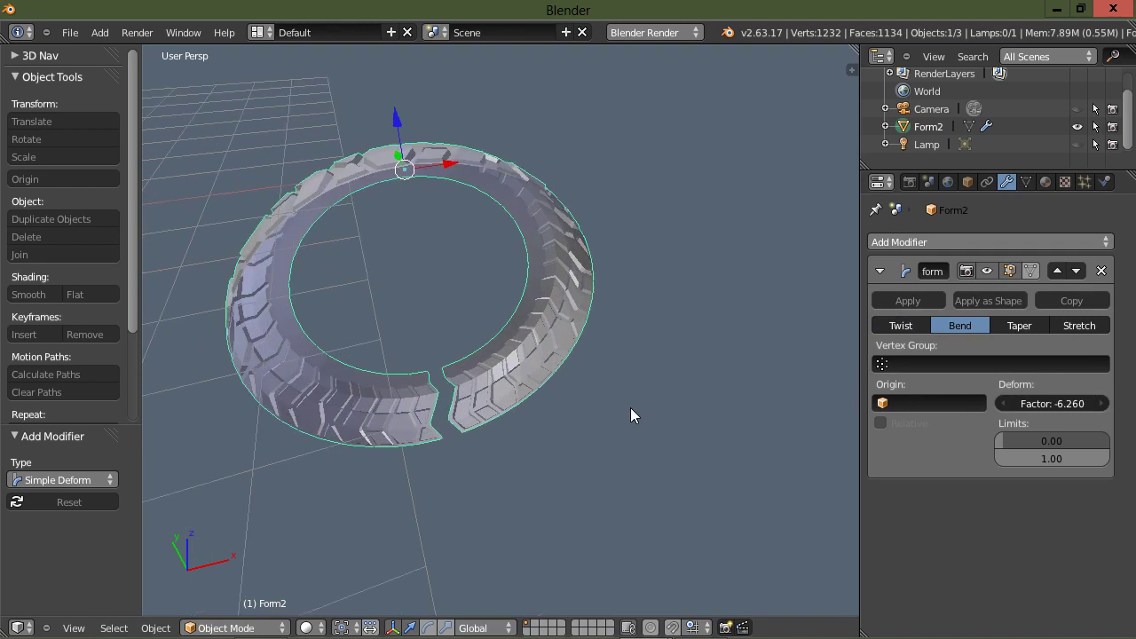
{"action": "scroll", "coordinate": [638, 390], "scroll_direction": "up", "scroll_amount": 3}
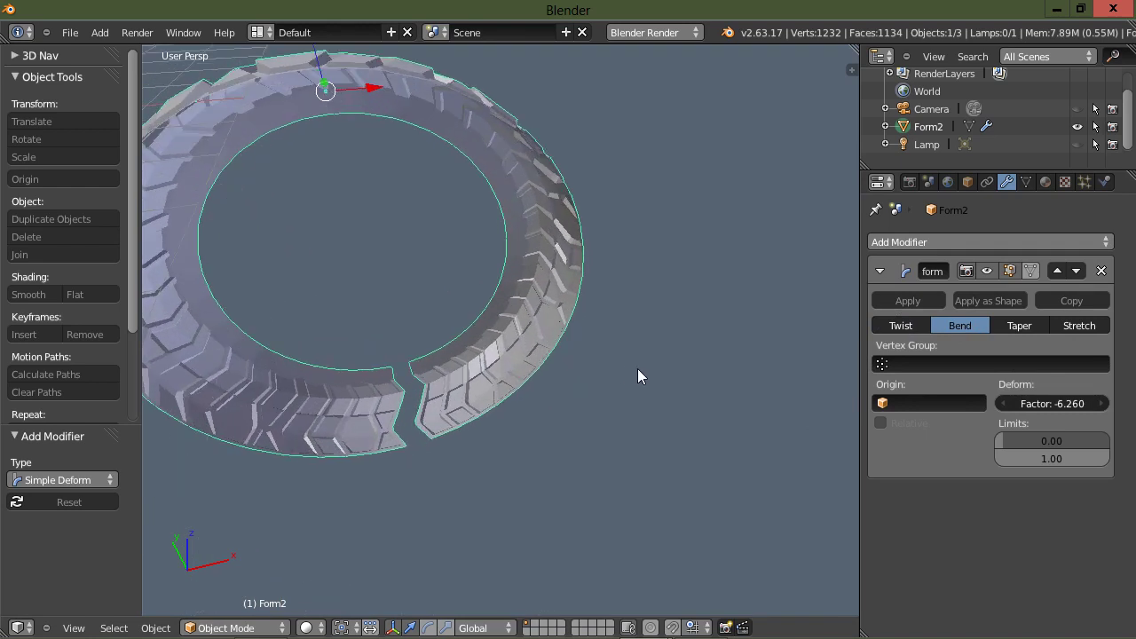
Zoom in on the seam gap and adjust the bend factor until it reads -6.409.
{"action": "scroll", "coordinate": [626, 368], "scroll_direction": "up", "scroll_amount": 2, "text": "ctrl"}
{"action": "scroll", "coordinate": [753, 372], "scroll_direction": "up", "scroll_amount": 2, "text": "ctrl"}
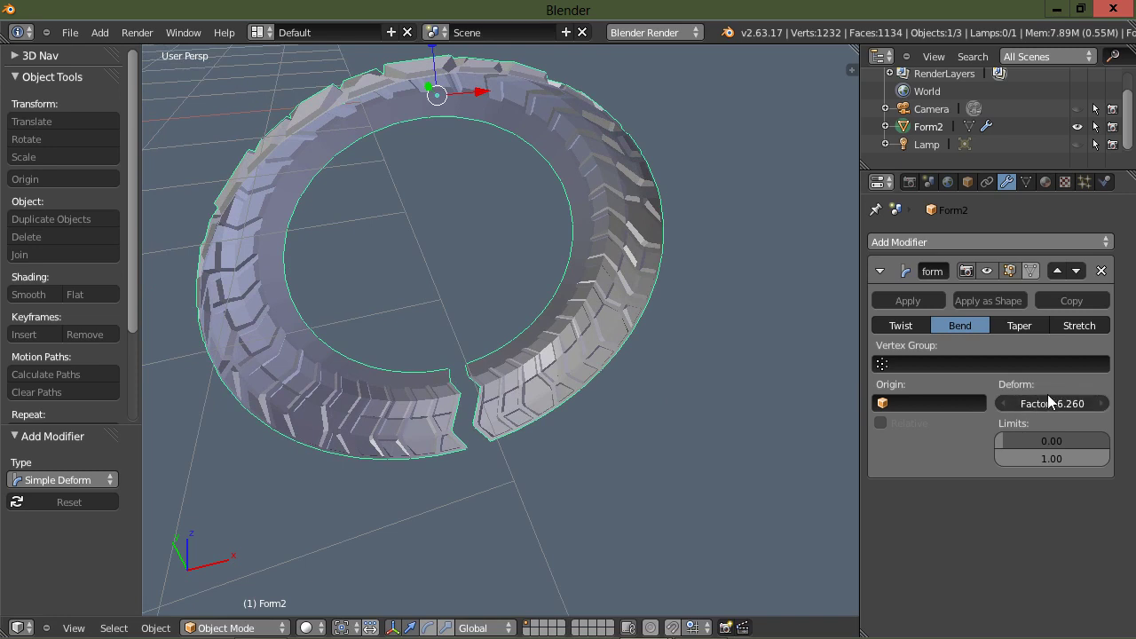
{"action": "left_click_drag", "start_coordinate": [1005, 402], "coordinate": [989, 402]}
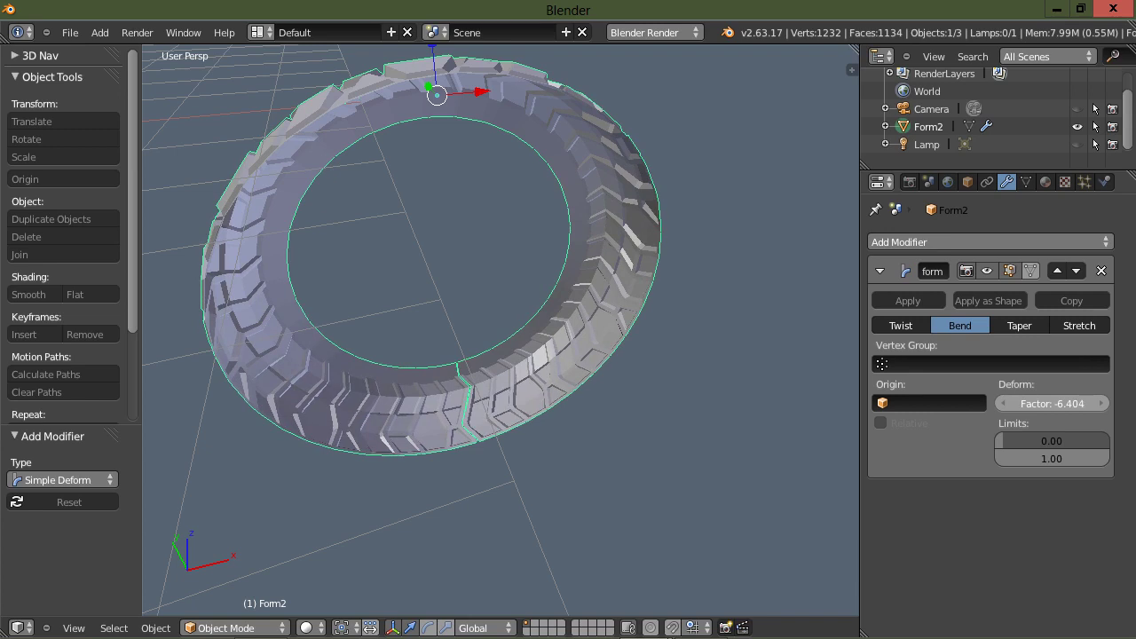
{"action": "key", "text": "Escape"}
{"action": "scroll", "coordinate": [561, 408], "scroll_direction": "up", "scroll_amount": 3}
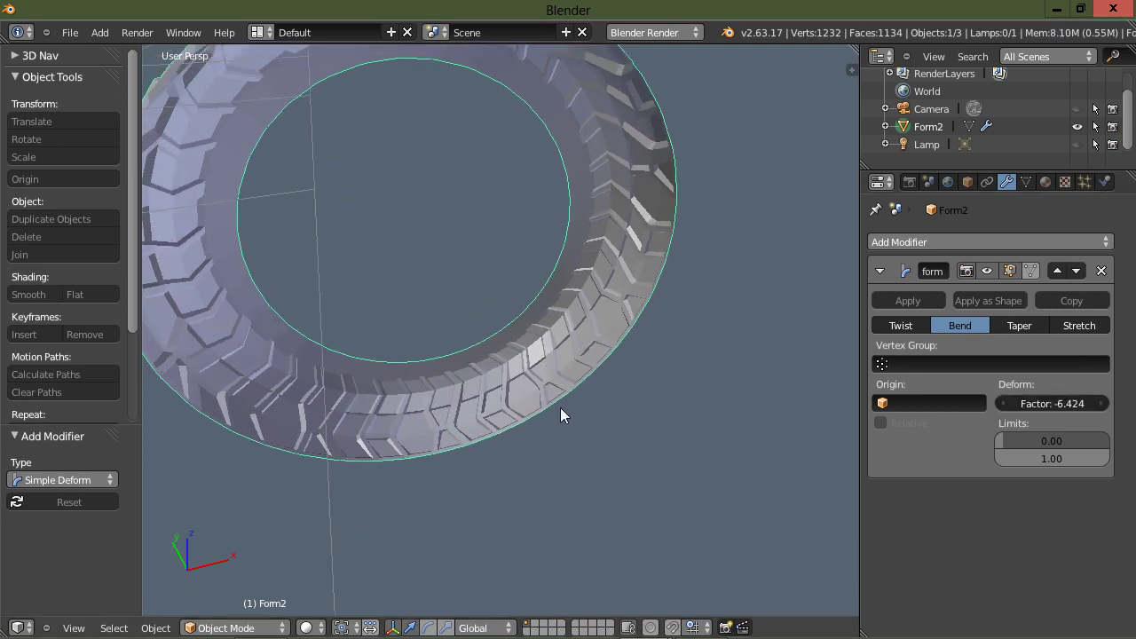
{"action": "left_click_drag", "start_coordinate": [1008, 403], "coordinate": [1017, 403]}
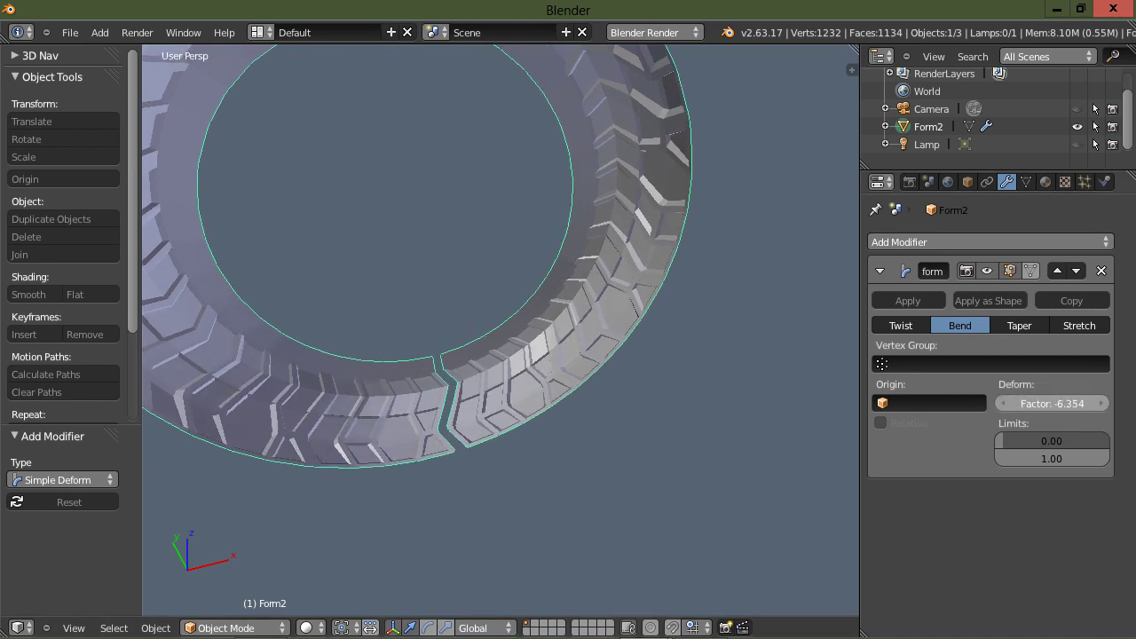
{"action": "scroll", "coordinate": [449, 426], "scroll_direction": "up", "scroll_amount": 2}
{"action": "scroll", "coordinate": [449, 426], "scroll_direction": "up", "scroll_amount": 3}
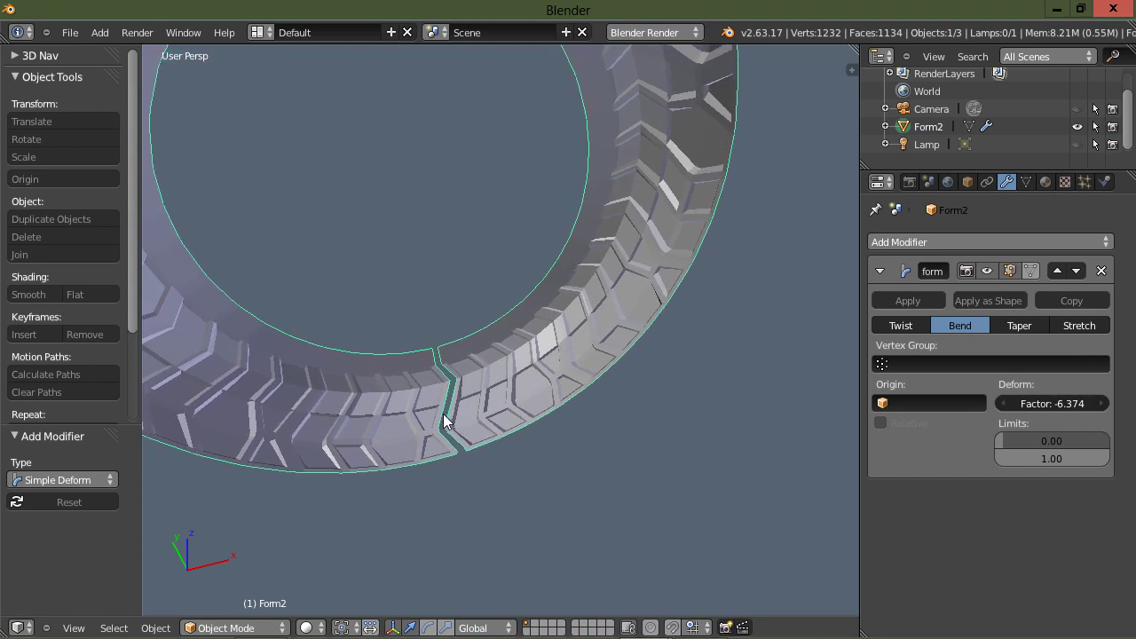
{"action": "left_click_drag", "start_coordinate": [1004, 401], "coordinate": [996, 401]}
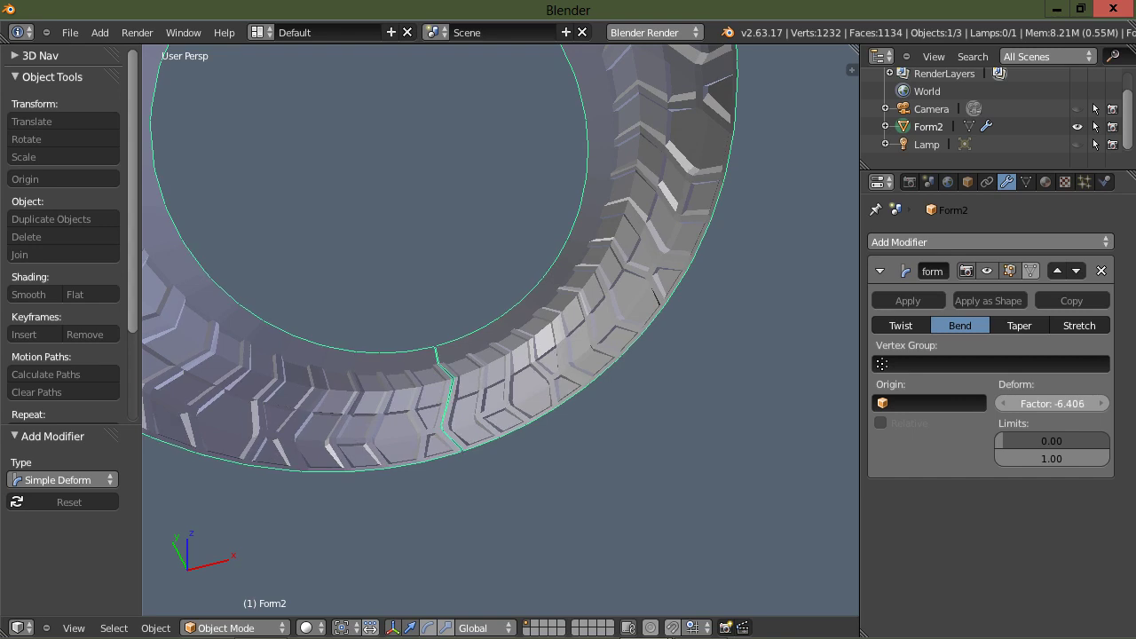
{"action": "left_click_drag", "start_coordinate": [997, 401], "coordinate": [996, 401]}
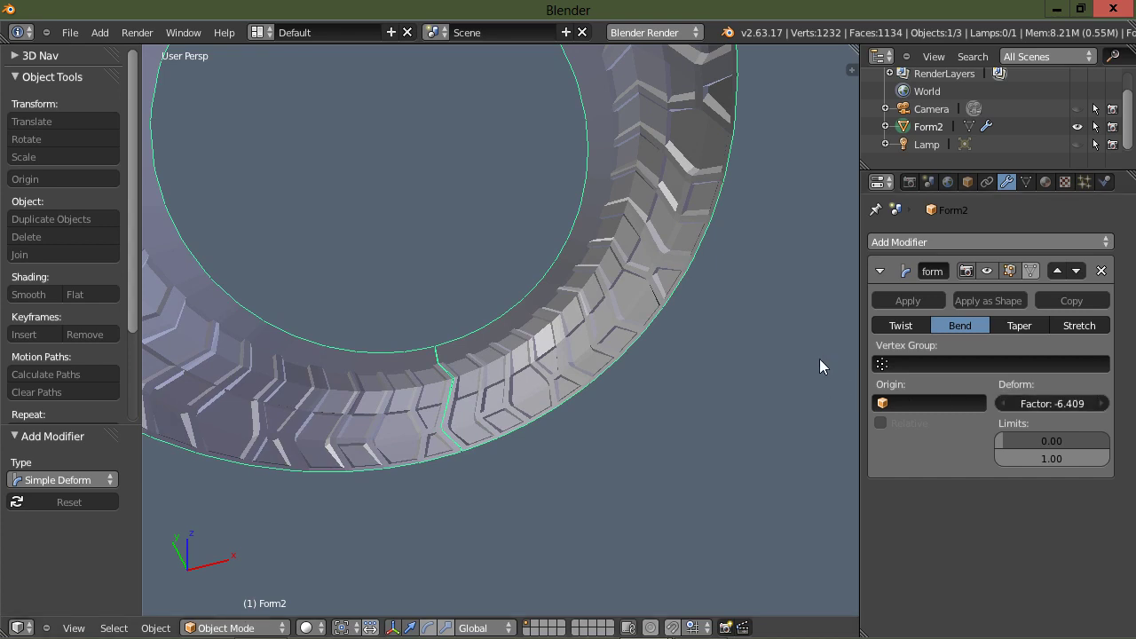
Apply the Simple Deform bend and move Form2's origin to the ring's centre.
{"action": "left_click", "coordinate": [905, 302]}
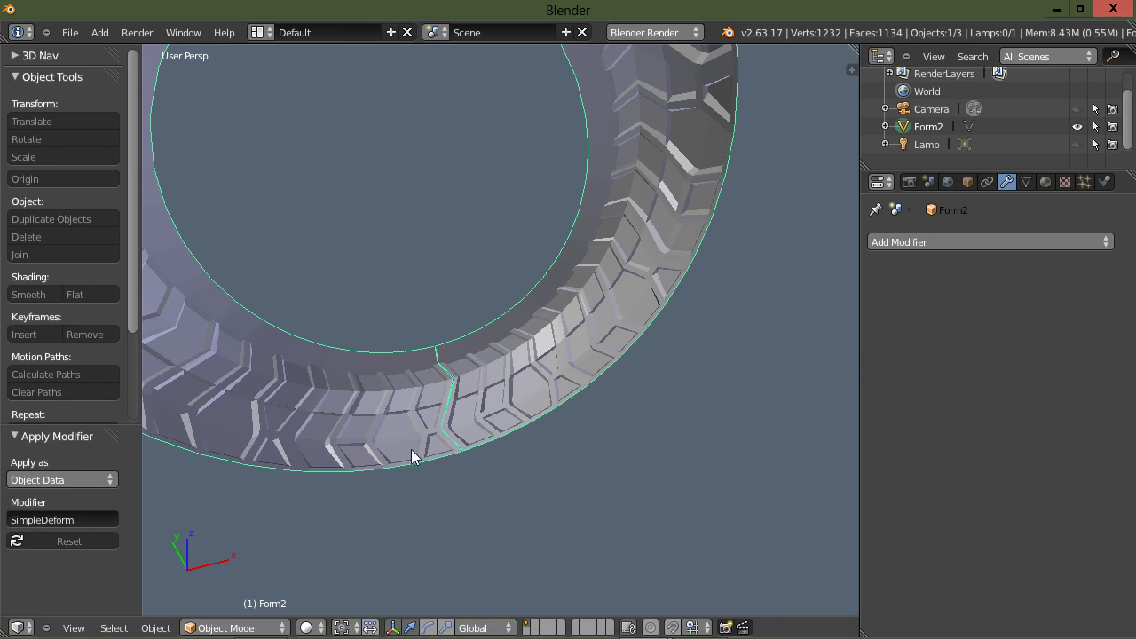
{"action": "middle_click_drag", "start_coordinate": [617, 449], "coordinate": [339, 435]}
{"action": "middle_click_drag", "start_coordinate": [435, 426], "coordinate": [432, 430]}
{"action": "key", "text": "KP_8"}
{"action": "key", "text": "KP_8"}
{"action": "key", "text": "KP_8"}
{"action": "key", "text": "KP_8"}
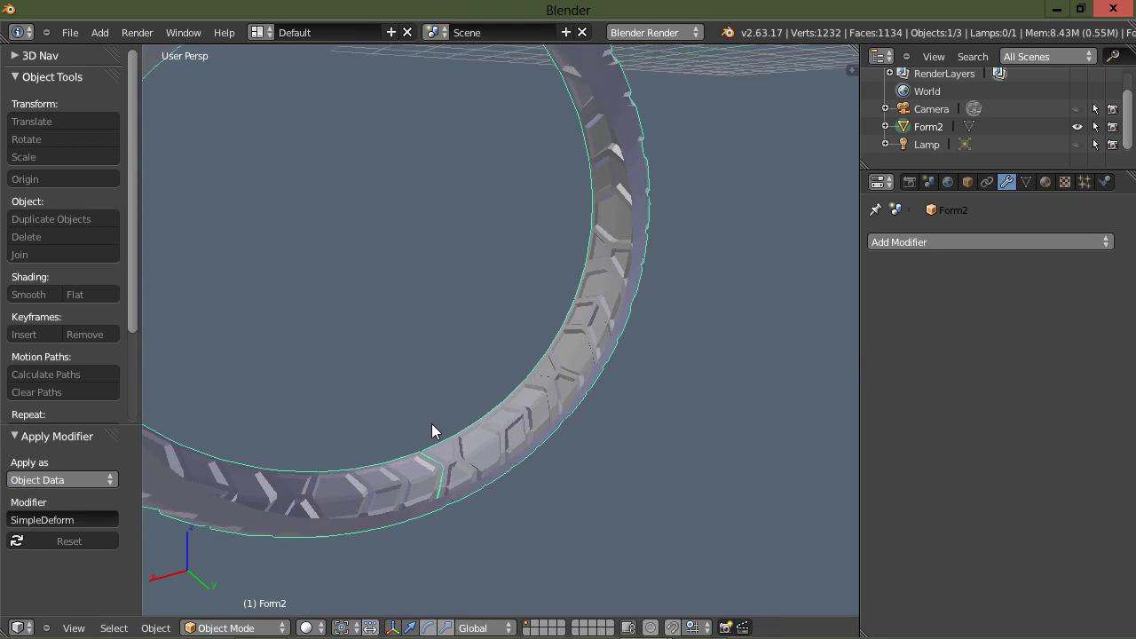
{"action": "scroll", "coordinate": [428, 423], "scroll_direction": "down", "scroll_amount": 5}
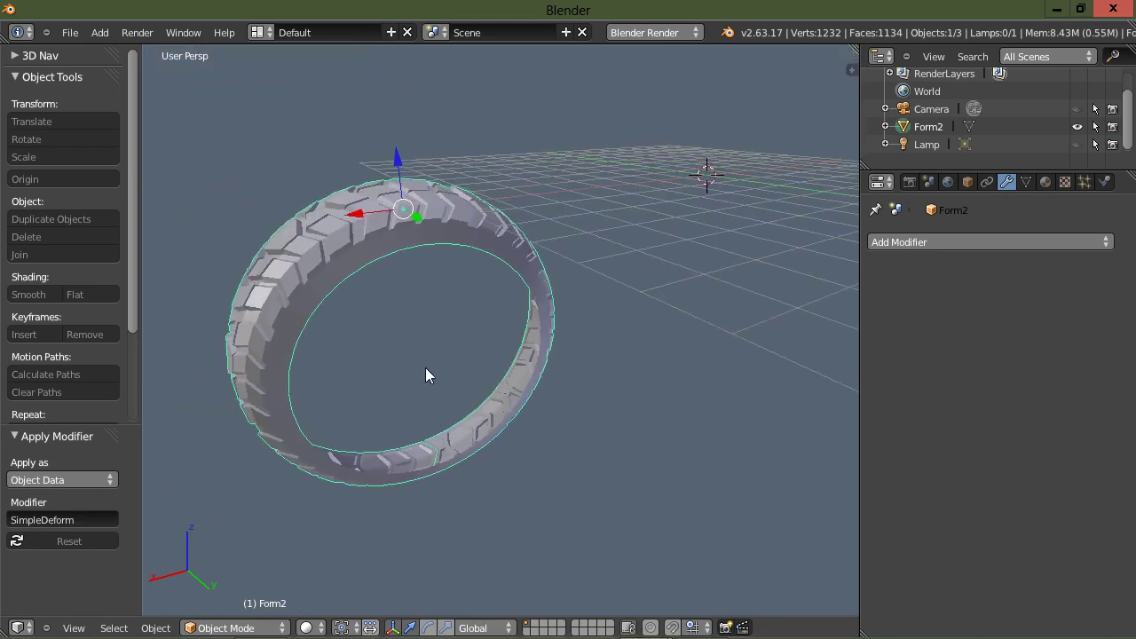
{"action": "left_click", "coordinate": [74, 179]}
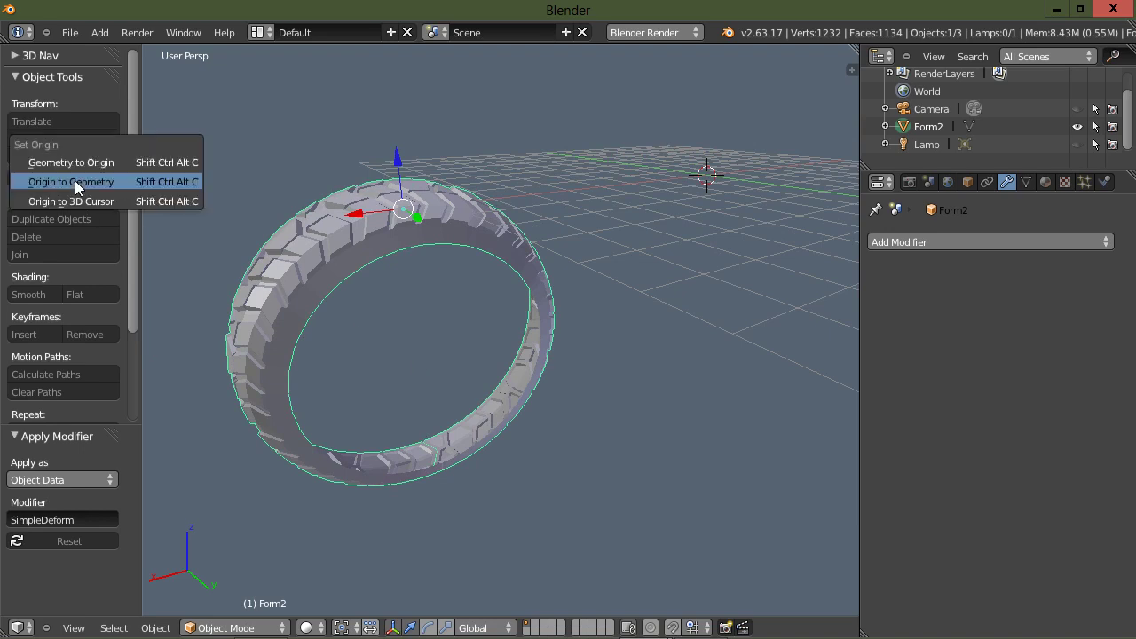
{"action": "left_click", "coordinate": [74, 181]}
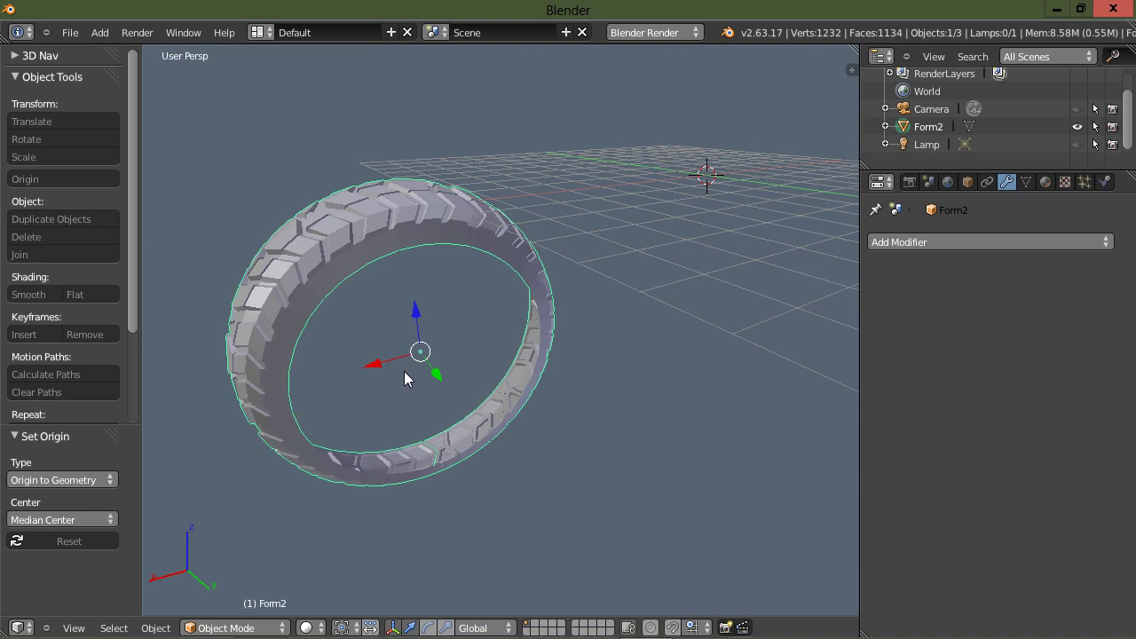
Scale the tire ring by about -9.855 on all axes.
{"action": "key", "text": "s"}
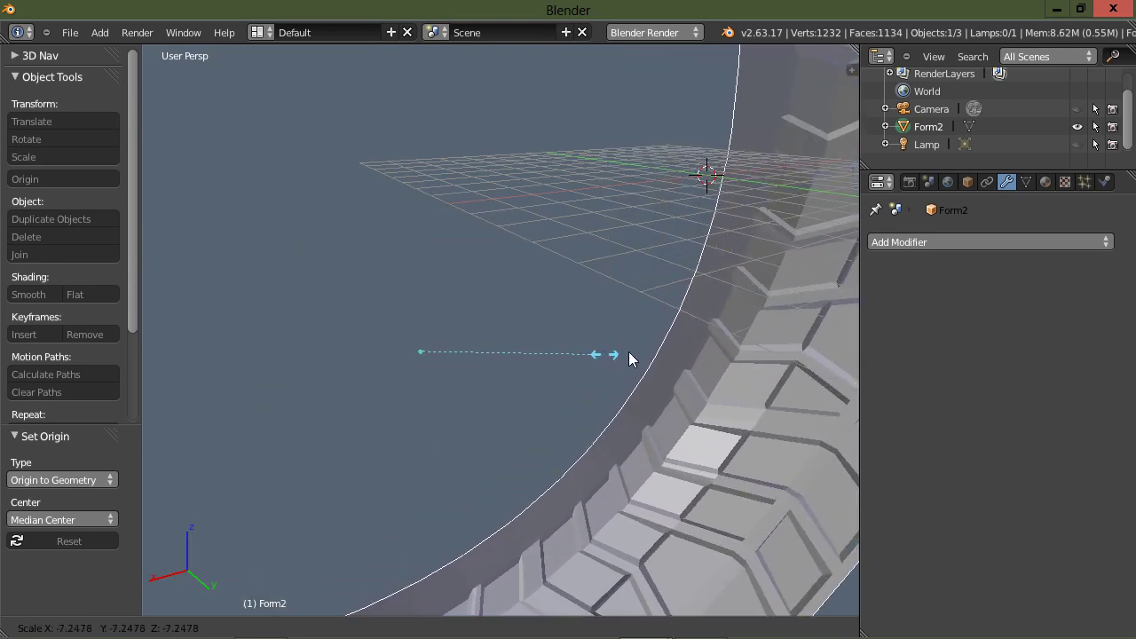
{"action": "left_click", "coordinate": [657, 344]}
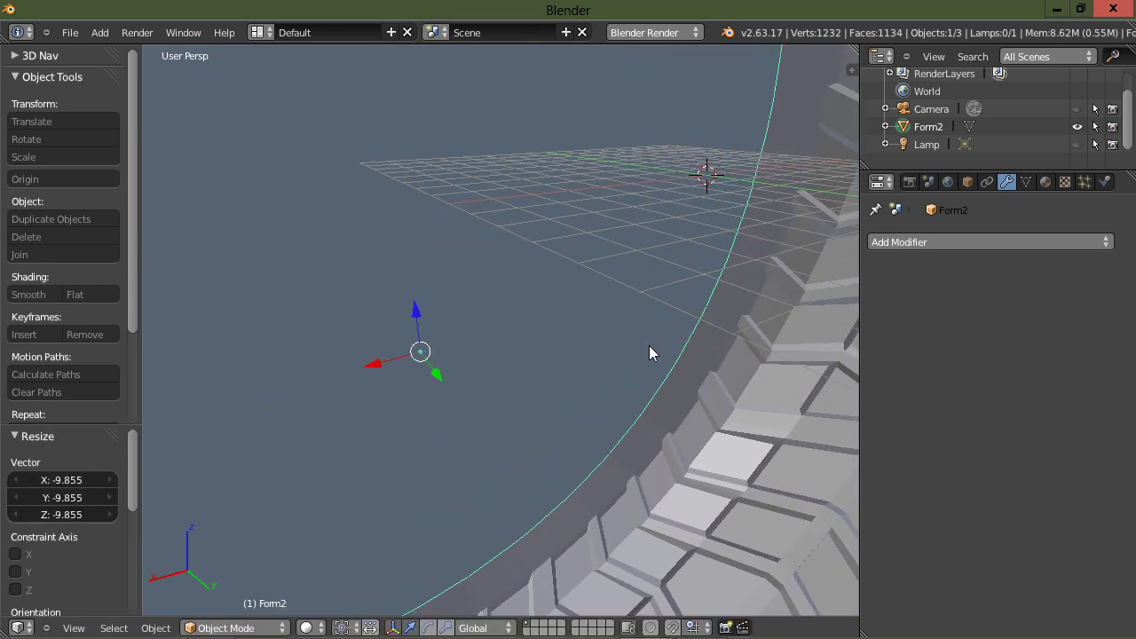
{"action": "scroll", "coordinate": [649, 352], "scroll_direction": "down", "scroll_amount": 5}
{"action": "middle_click_drag", "start_coordinate": [431, 486], "coordinate": [500, 317]}
{"action": "scroll", "coordinate": [441, 471], "scroll_direction": "up", "scroll_amount": 4}
{"action": "scroll", "coordinate": [626, 152], "scroll_direction": "up", "scroll_amount": 2}
{"action": "scroll", "coordinate": [618, 157], "scroll_direction": "up", "scroll_amount": 2}
{"action": "scroll", "coordinate": [621, 172], "scroll_direction": "down", "scroll_amount": 5}
{"action": "scroll", "coordinate": [484, 322], "scroll_direction": "up", "scroll_amount": 6}
Enter Edit Mode, deselect all, and select the short edge across the seam gap.
{"action": "scroll", "coordinate": [477, 323], "scroll_direction": "down", "scroll_amount": 4}
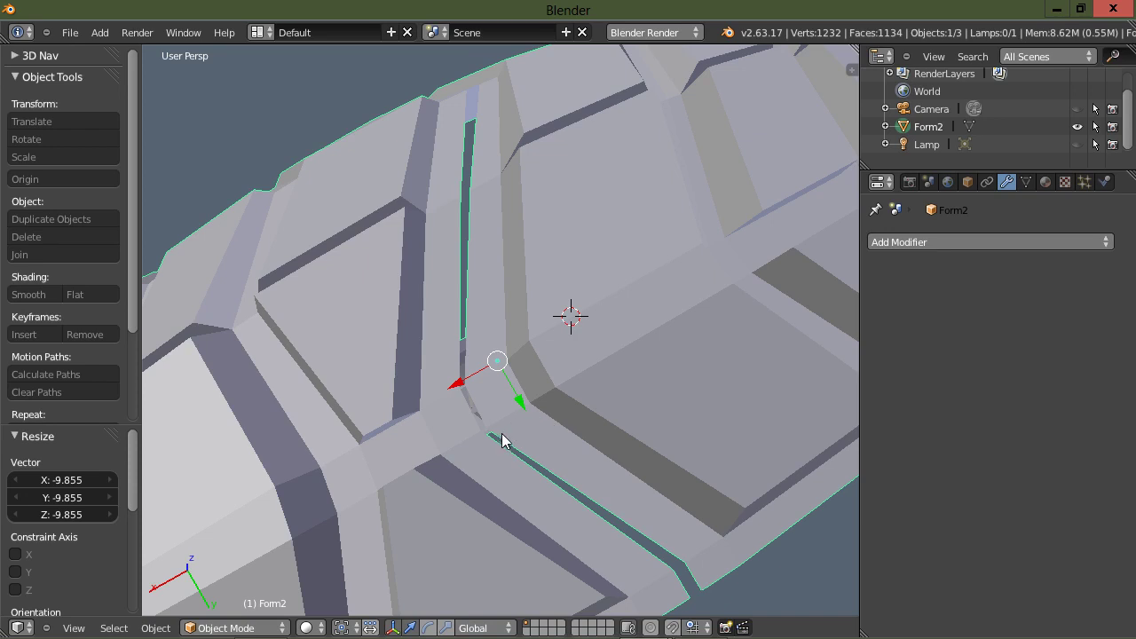
{"action": "key", "text": "Tab"}
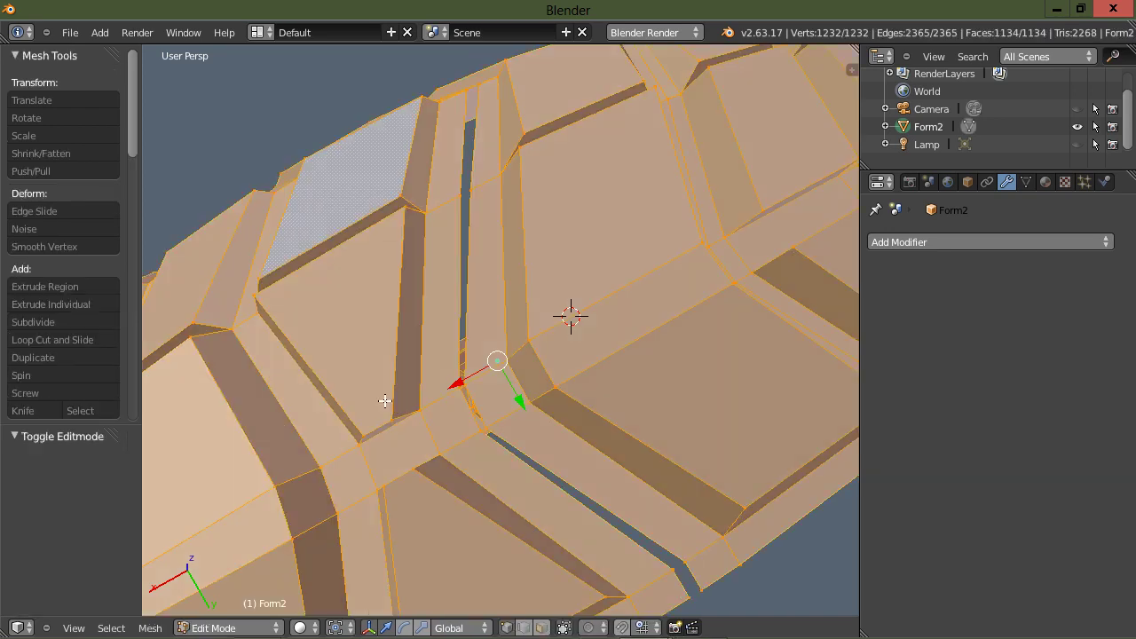
{"action": "key", "text": "a"}
{"action": "key", "text": "KP_8"}
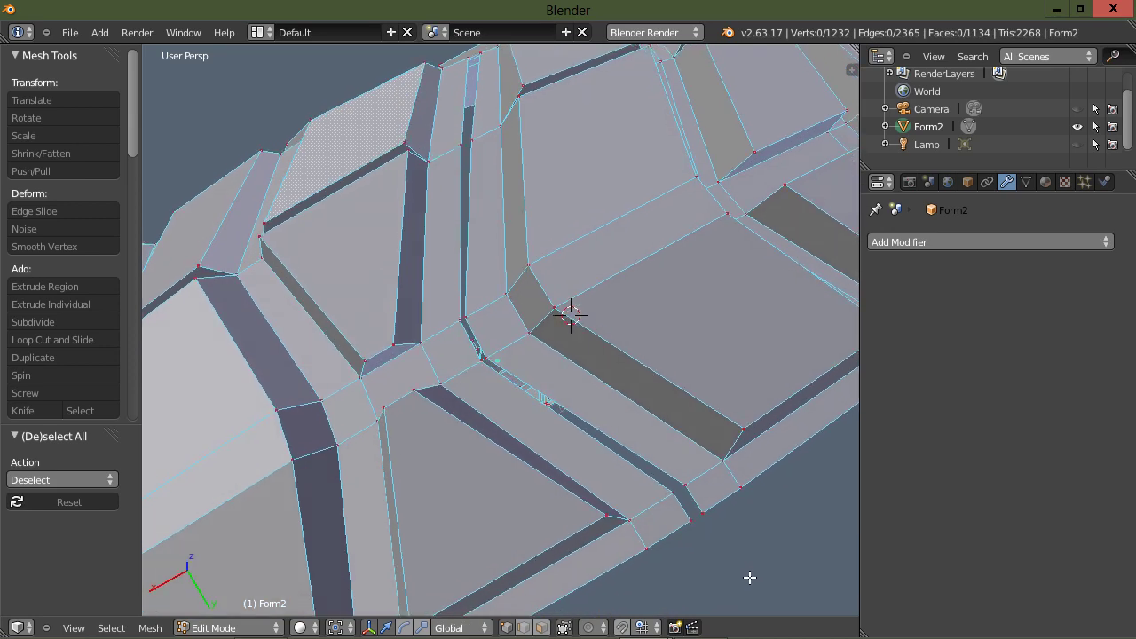
{"action": "right_click", "coordinate": [688, 519], "text": "alt"}
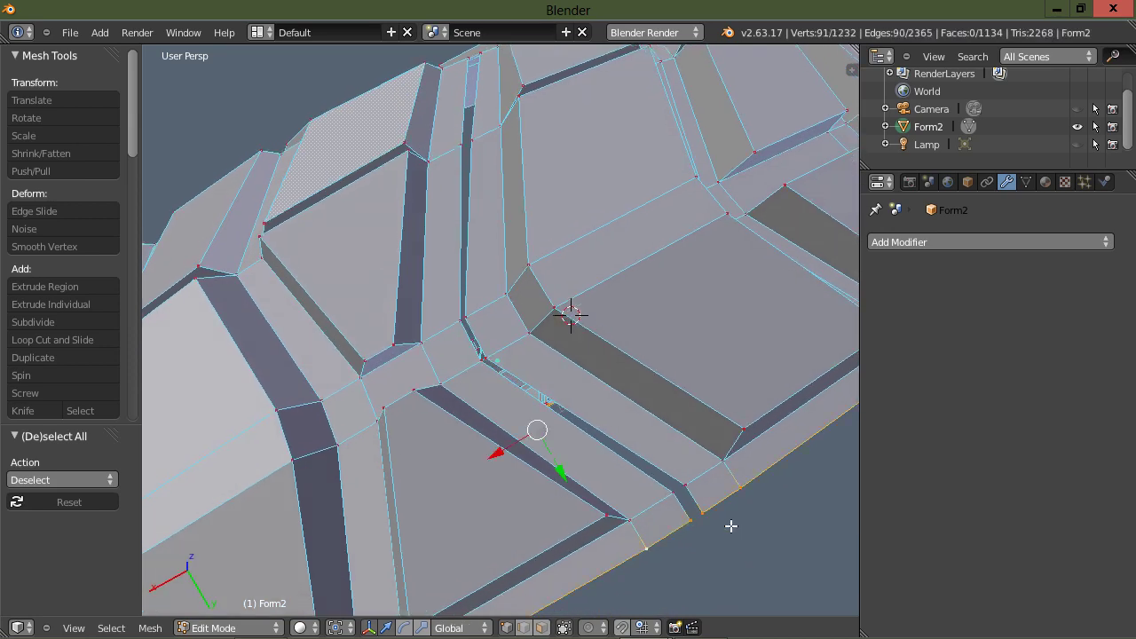
{"action": "key", "text": "a"}
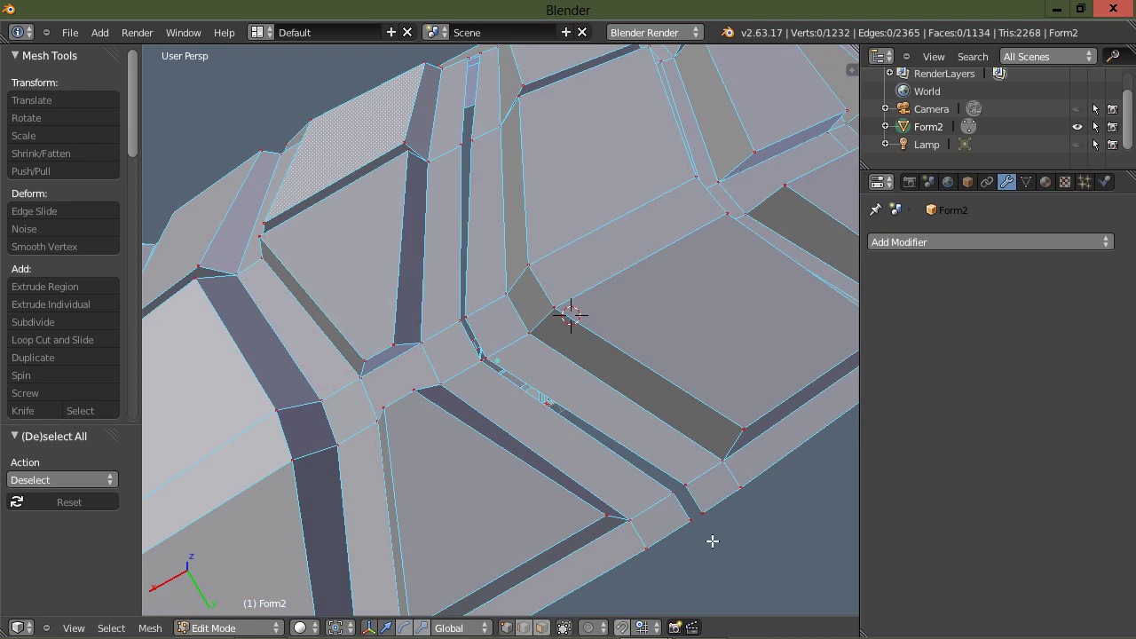
{"action": "right_click", "coordinate": [696, 521]}
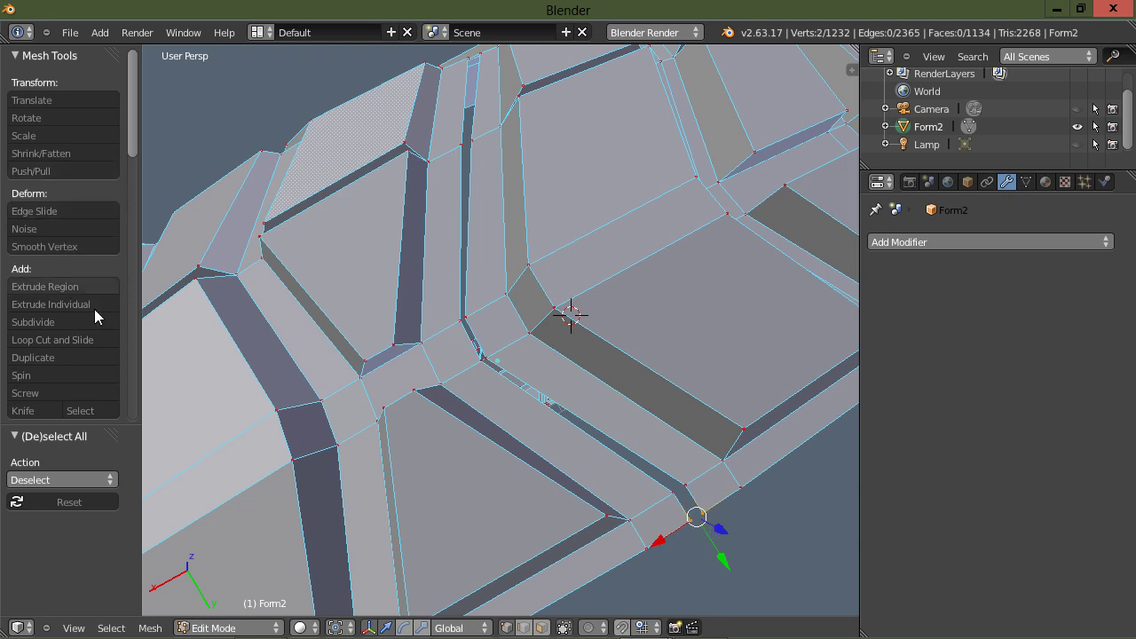
{"action": "scroll", "coordinate": [79, 369], "scroll_direction": "down", "scroll_amount": 2}
{"action": "scroll", "coordinate": [79, 369], "scroll_direction": "down", "scroll_amount": 1}
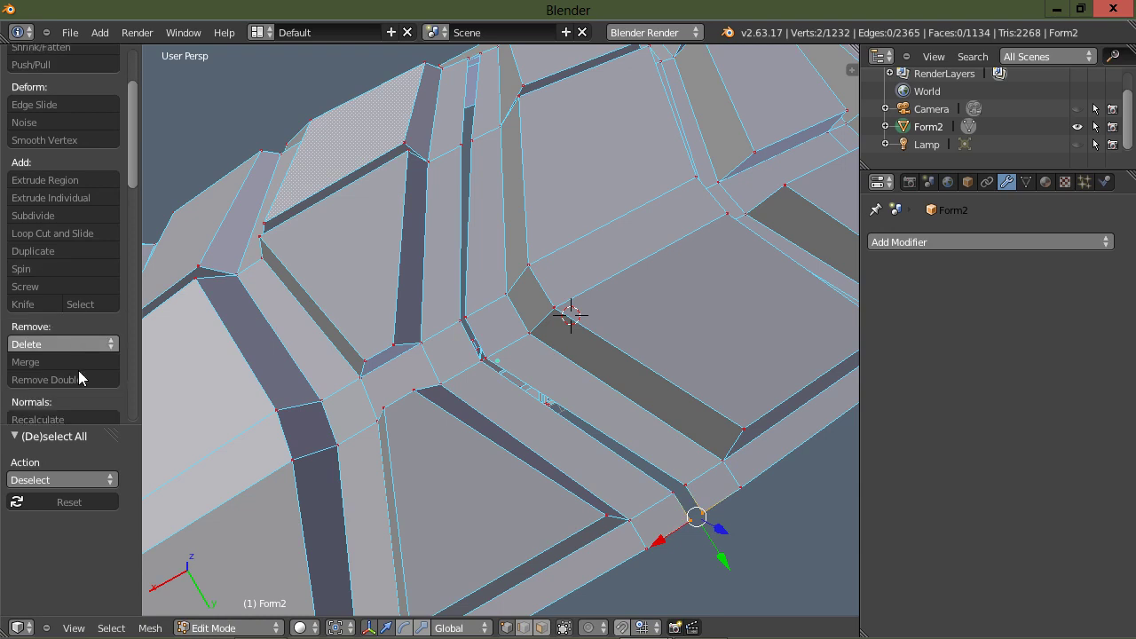
{"action": "left_click", "coordinate": [72, 363]}
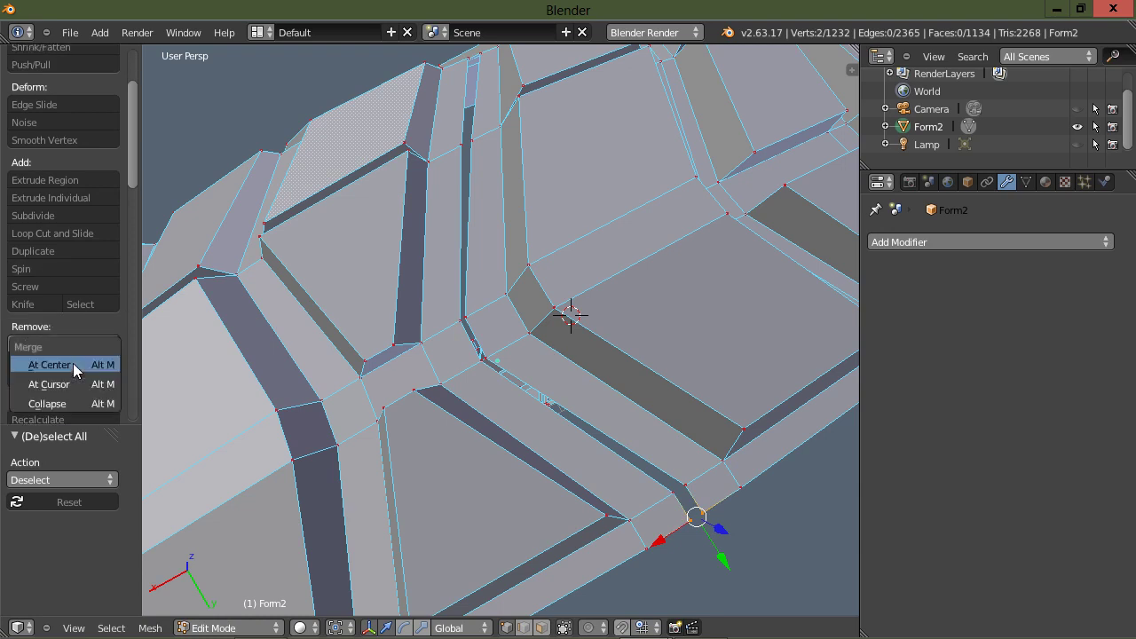
{"action": "left_click", "coordinate": [73, 363]}
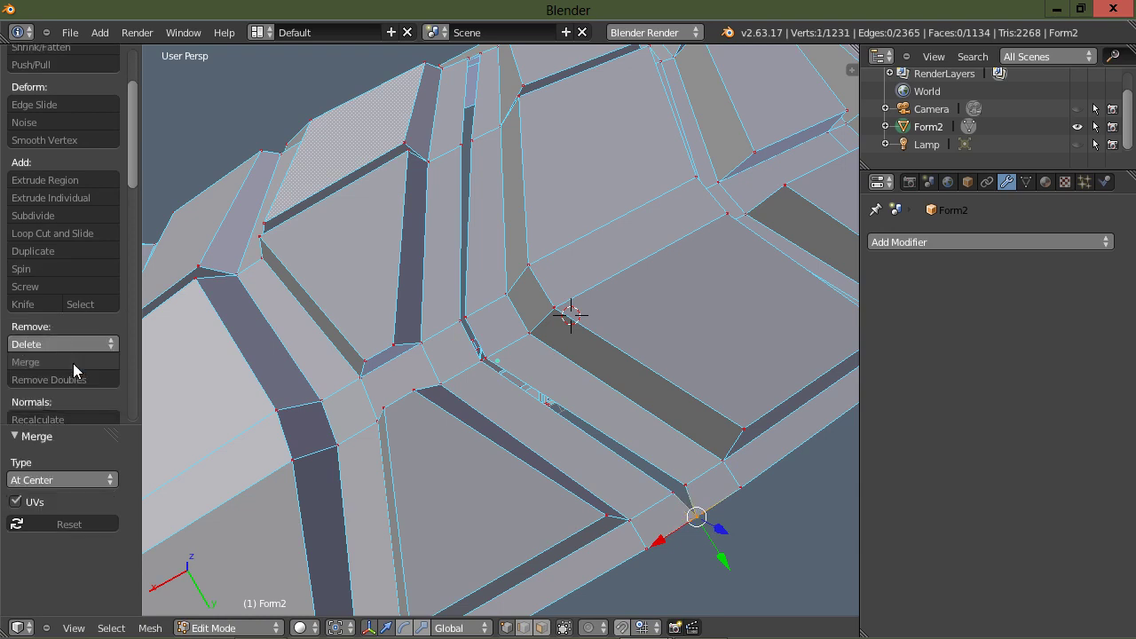
{"action": "key", "text": "g"}
{"action": "left_click", "coordinate": [672, 493]}
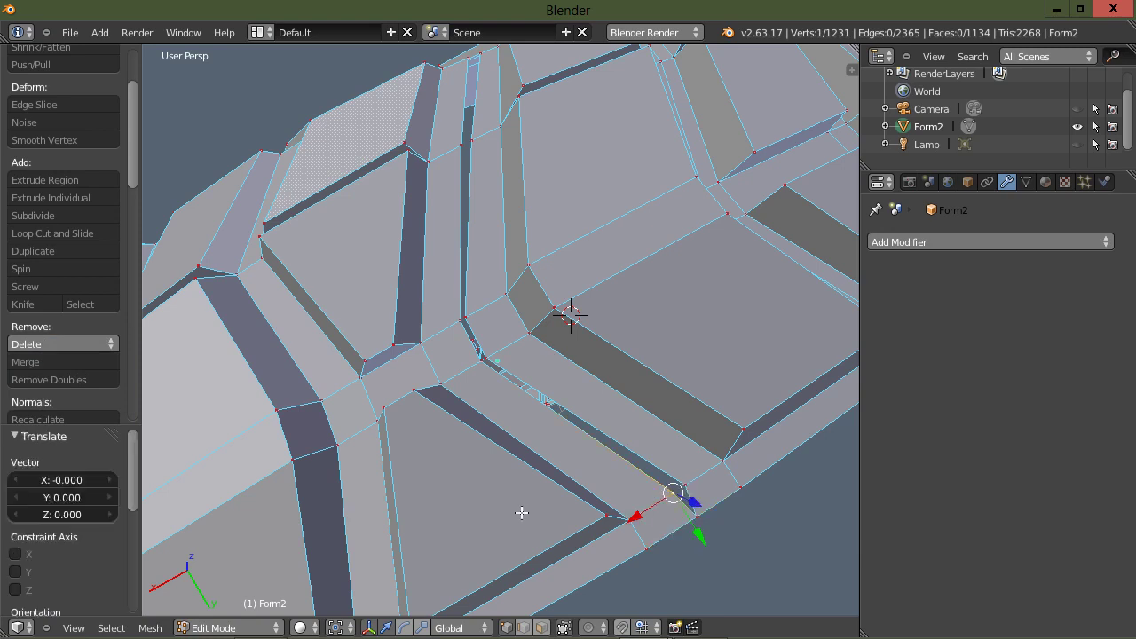
{"action": "key", "text": "a"}
{"action": "right_click", "coordinate": [685, 485]}
{"action": "key", "text": "g"}
{"action": "left_click", "coordinate": [672, 496]}
{"action": "key", "text": "a"}
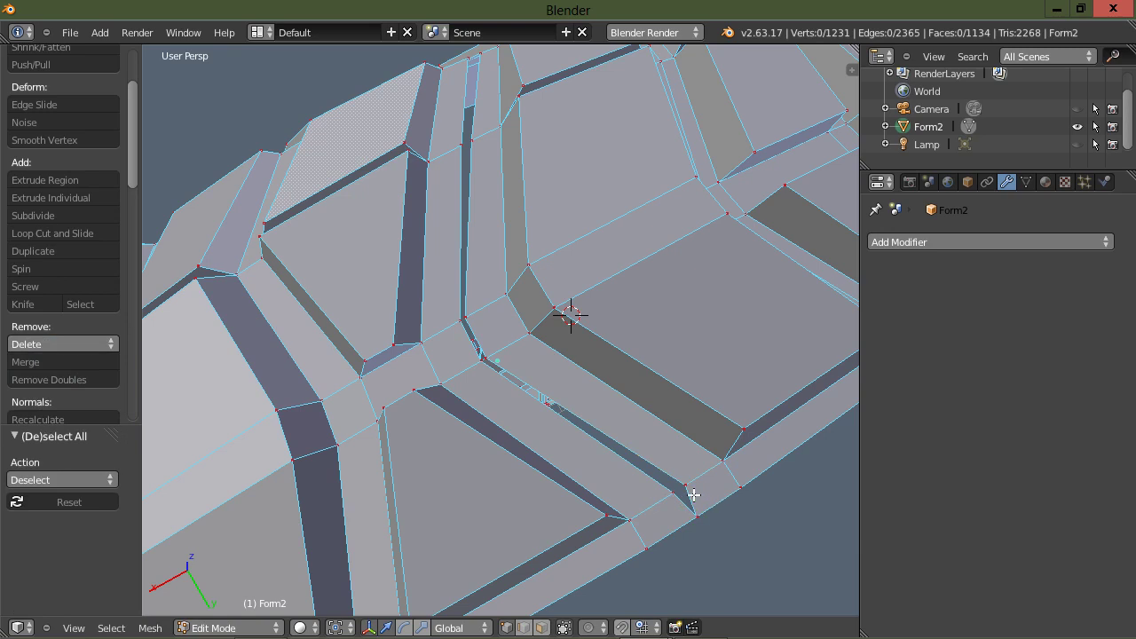
{"action": "left_click", "coordinate": [677, 497]}
{"action": "key", "text": "Escape"}
{"action": "left_click", "coordinate": [54, 362]}
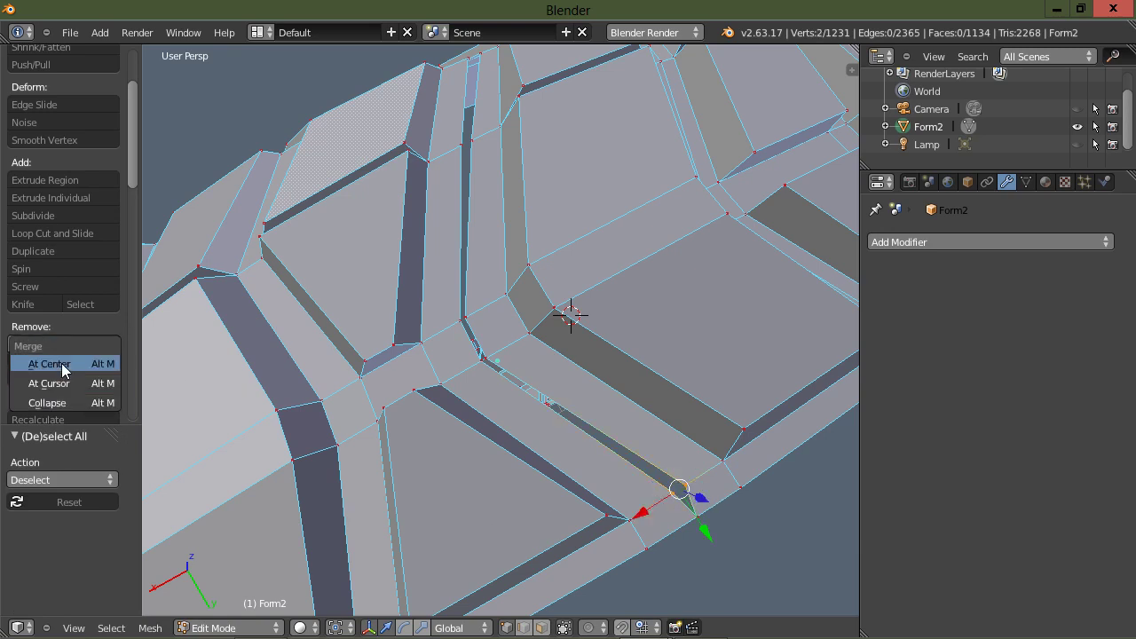
{"action": "left_click", "coordinate": [61, 363]}
{"action": "key", "text": "a"}
{"action": "scroll", "coordinate": [563, 446], "scroll_direction": "up", "scroll_amount": 5}
{"action": "scroll", "coordinate": [561, 442], "scroll_direction": "down", "scroll_amount": 4}
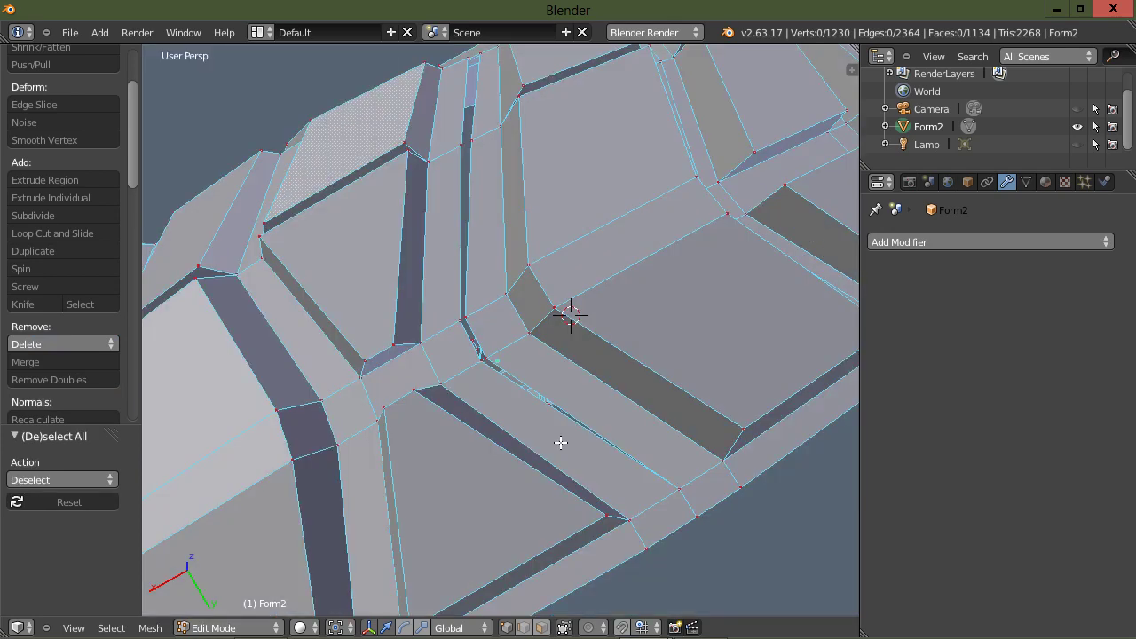
{"action": "right_click", "coordinate": [477, 400], "text": "alt"}
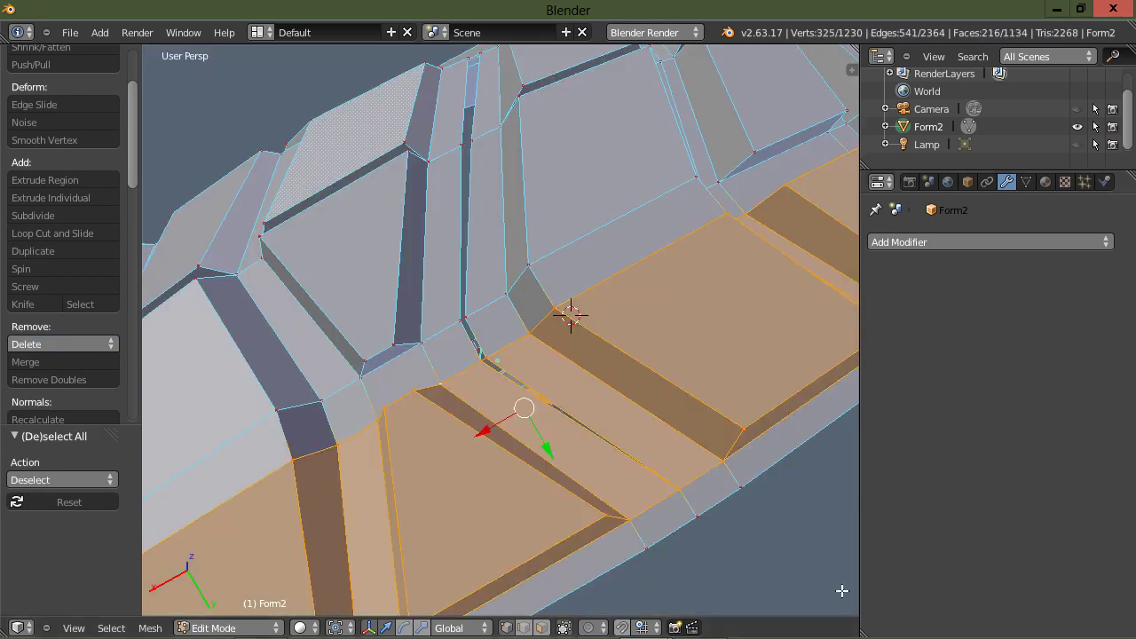
{"action": "key", "text": "a"}
{"action": "key", "text": "ctrl+z"}
{"action": "right_click", "coordinate": [723, 550]}
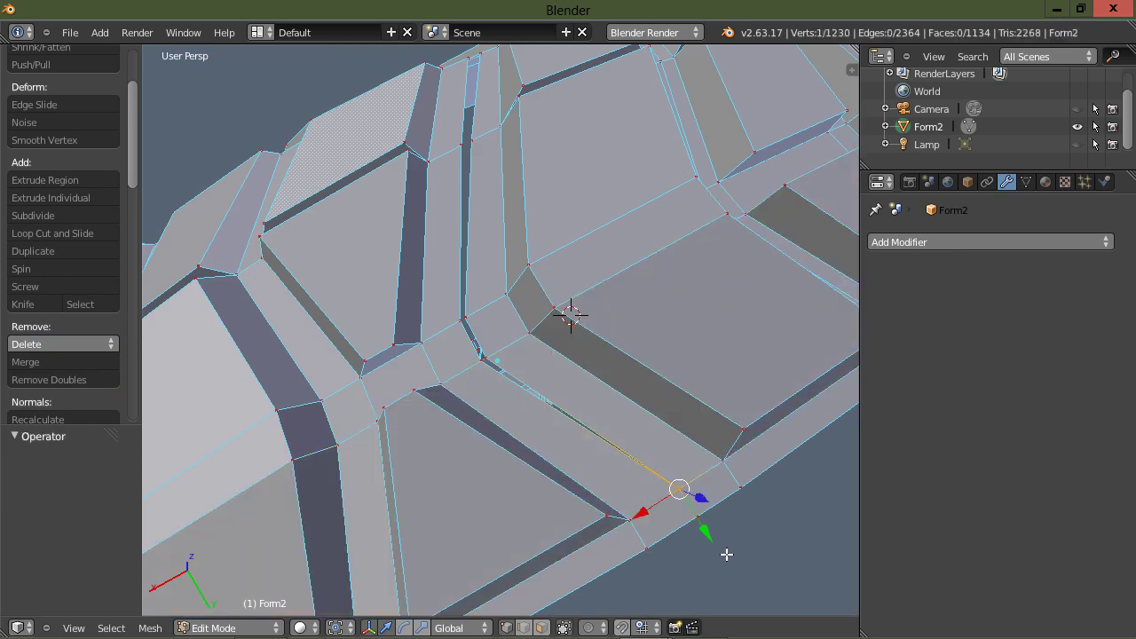
{"action": "key", "text": "e"}
{"action": "left_click", "coordinate": [740, 565]}
{"action": "key", "text": "a"}
{"action": "key", "text": "ctrl+z"}
{"action": "key", "text": "ctrl+z"}
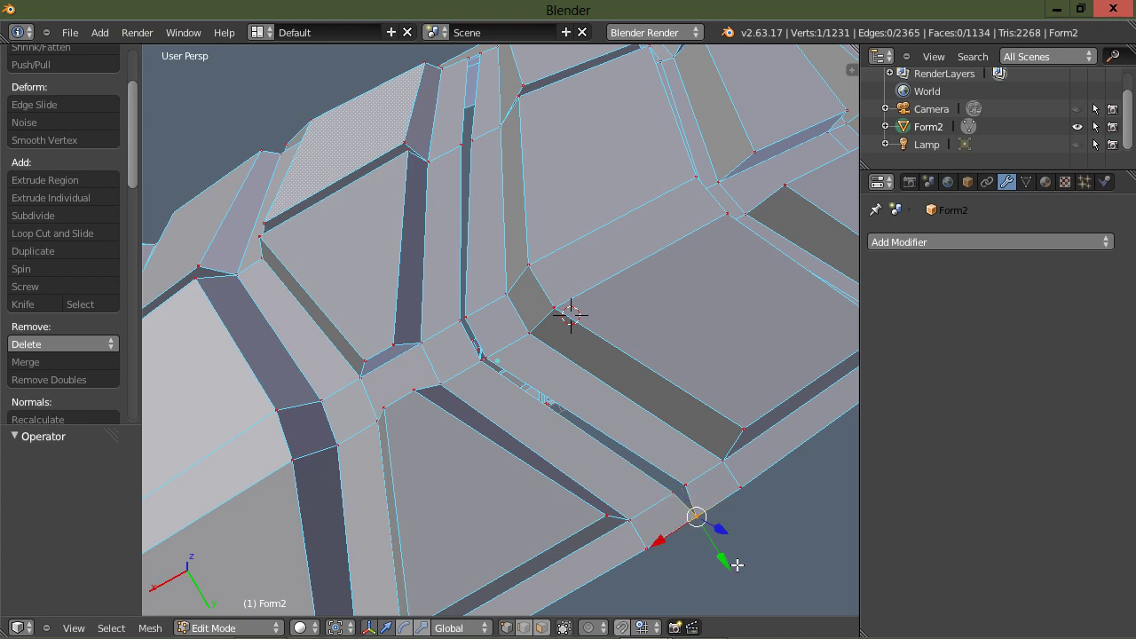
{"action": "key", "text": "a"}
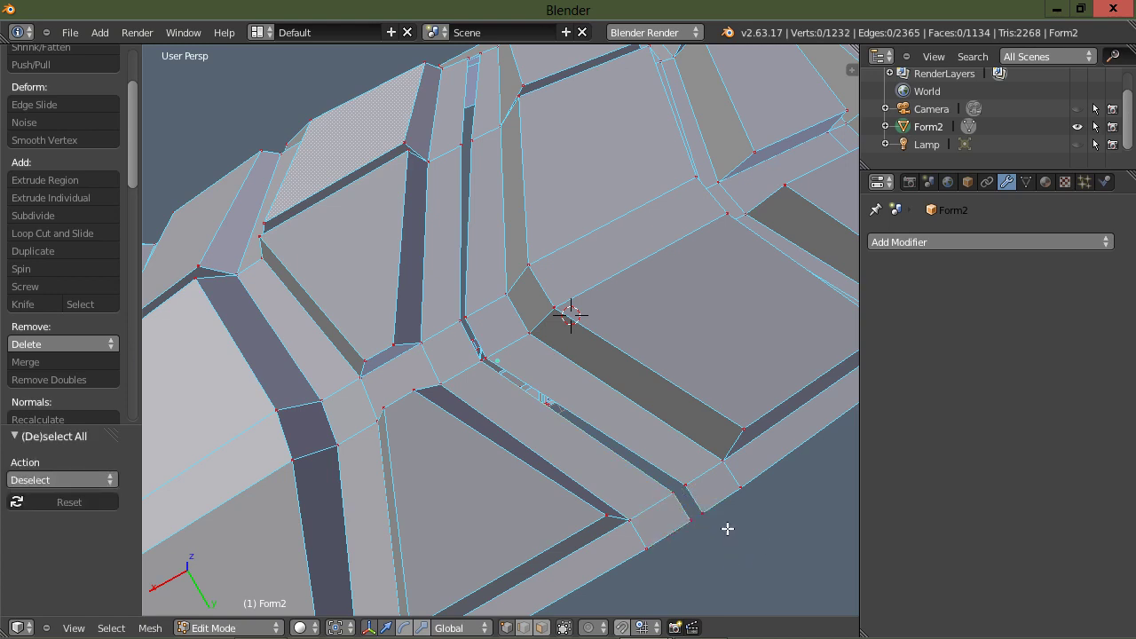
Select the two edge loops at the seam, bridge them with new faces, then deselect all.
{"action": "right_click", "coordinate": [686, 484], "text": "alt"}
{"action": "right_click", "coordinate": [675, 492], "text": "alt+shift"}
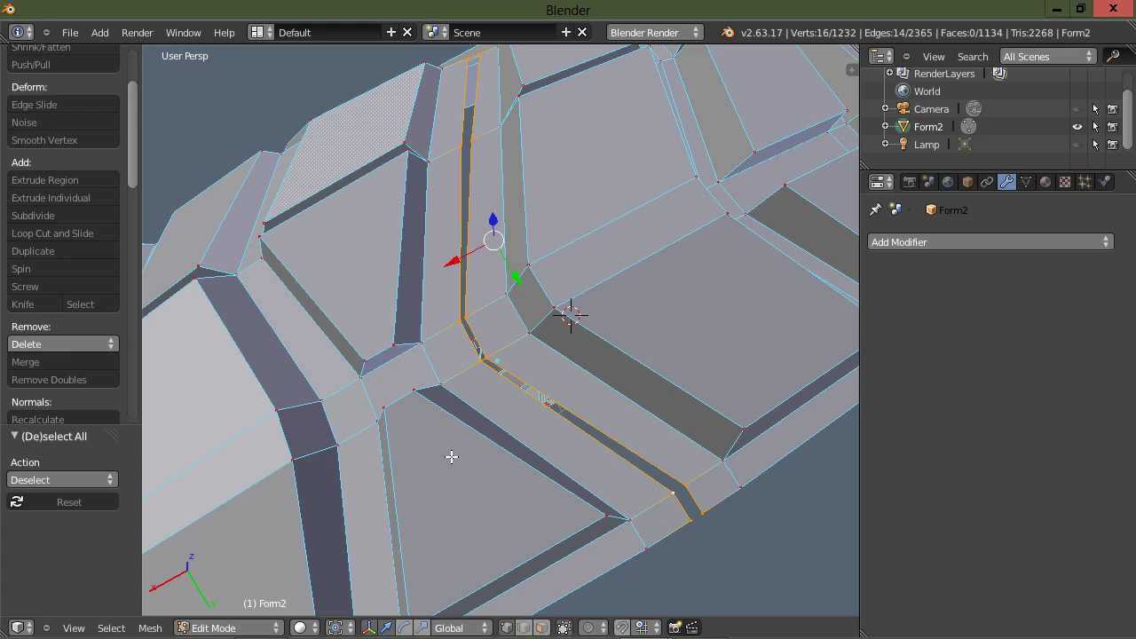
{"action": "key", "text": "w"}
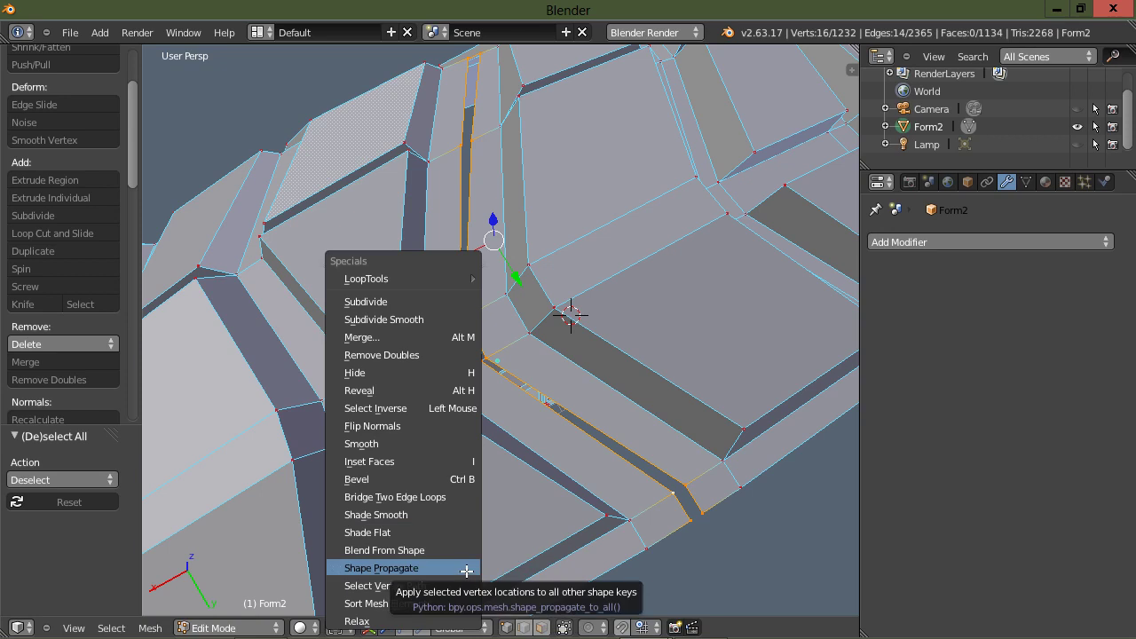
{"action": "left_click", "coordinate": [393, 498]}
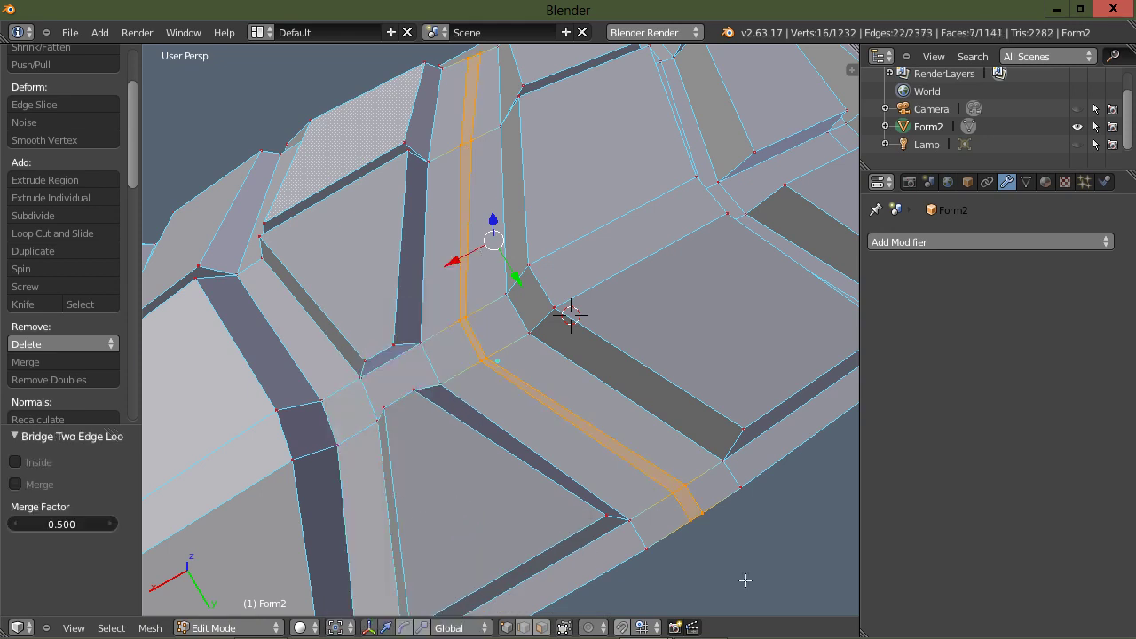
{"action": "key", "text": "a"}
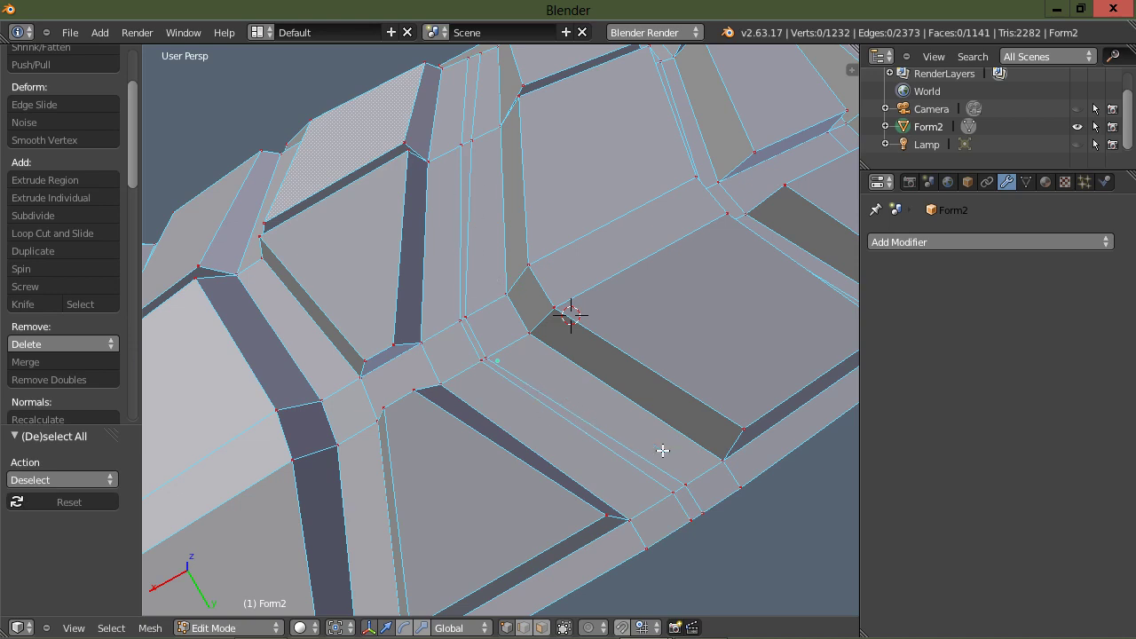
Dissolve the edge loop across the tread and the loop along the tread groove.
{"action": "right_click", "coordinate": [683, 484], "text": "alt"}
{"action": "key", "text": "x"}
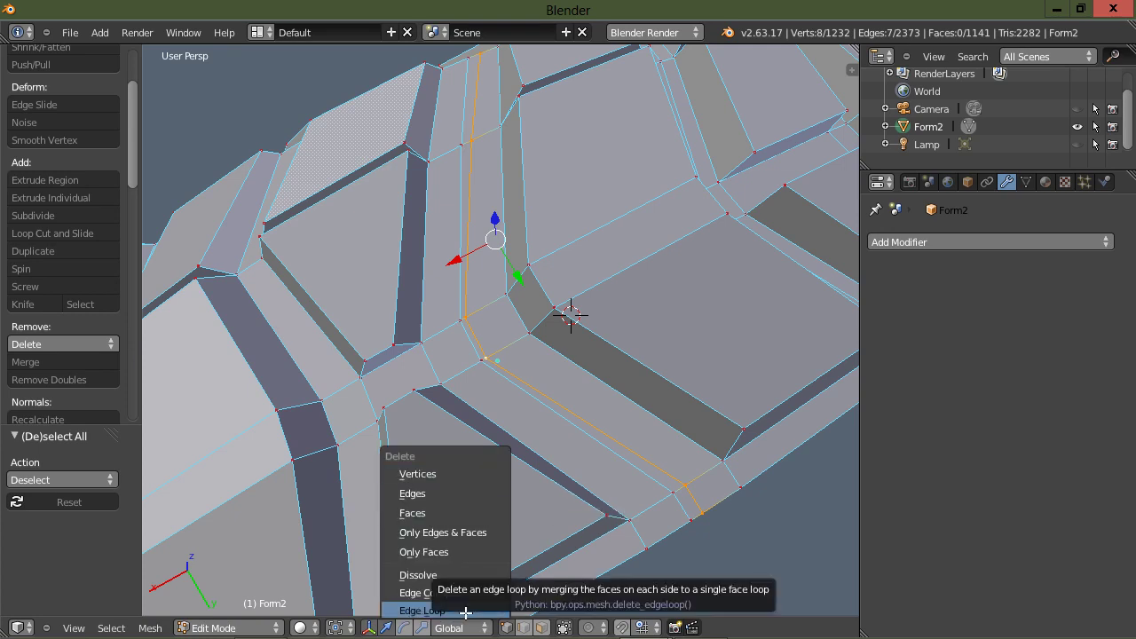
{"action": "left_click", "coordinate": [465, 612]}
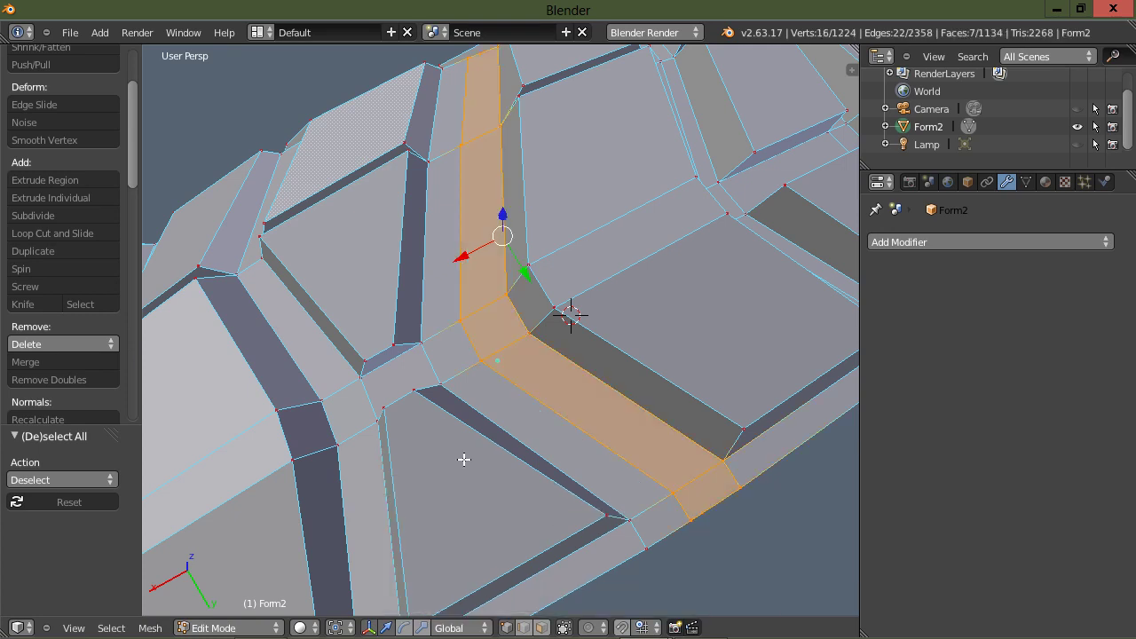
{"action": "key", "text": "a"}
{"action": "right_click", "coordinate": [672, 493], "text": "alt"}
{"action": "right_click", "coordinate": [484, 362], "text": "alt"}
{"action": "right_click", "coordinate": [587, 432], "text": "alt"}
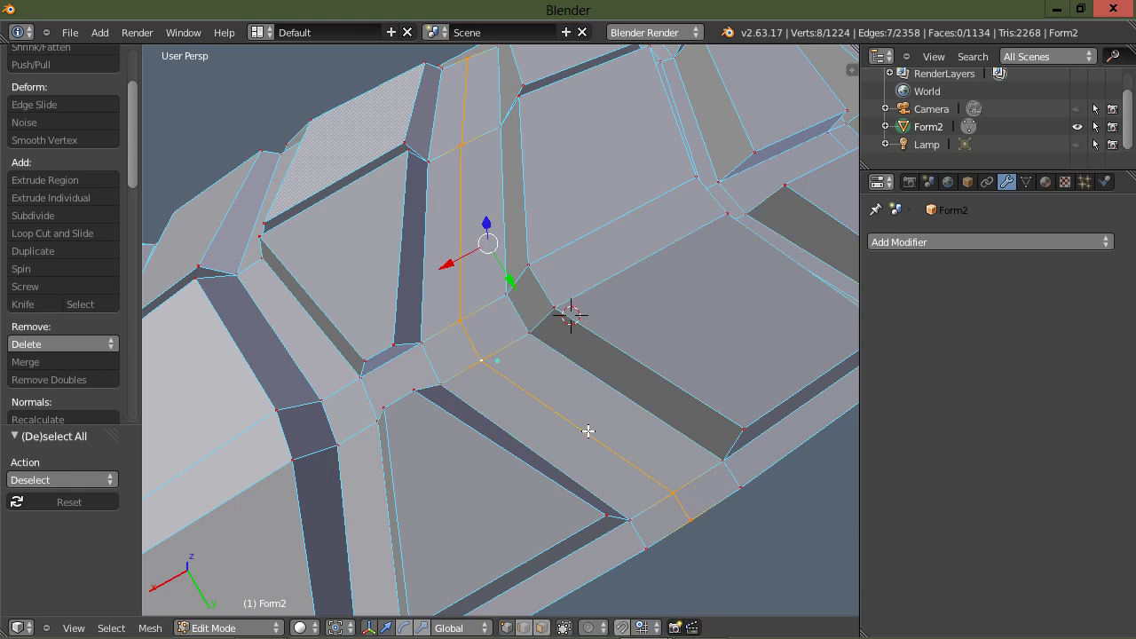
{"action": "key", "text": "x"}
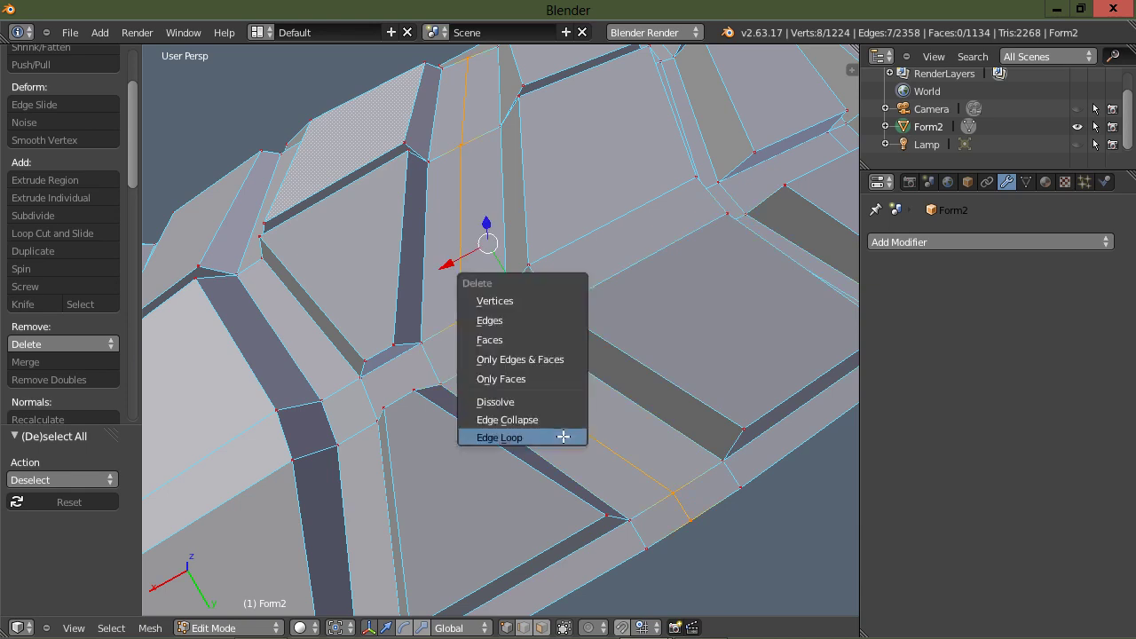
{"action": "left_click", "coordinate": [563, 436]}
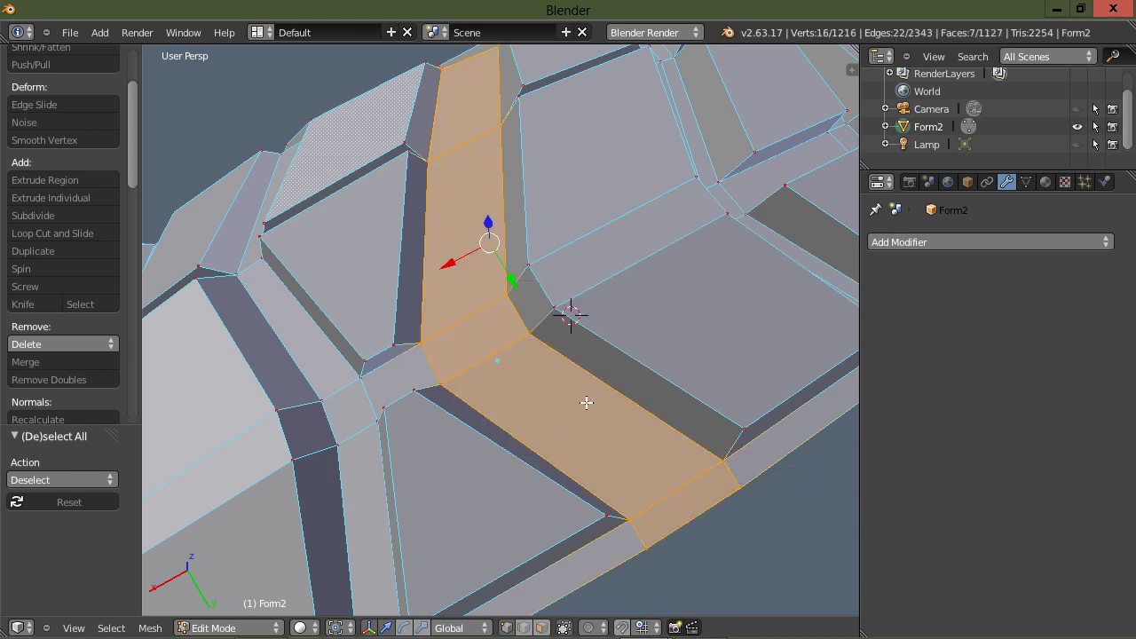
{"action": "key", "text": "a"}
{"action": "scroll", "coordinate": [570, 406], "scroll_direction": "down", "scroll_amount": 5}
Snap the 3D cursor to a selected vertex on the tire ring.
{"action": "middle_click_drag", "start_coordinate": [549, 426], "coordinate": [639, 338]}
{"action": "left_click", "coordinate": [928, 243]}
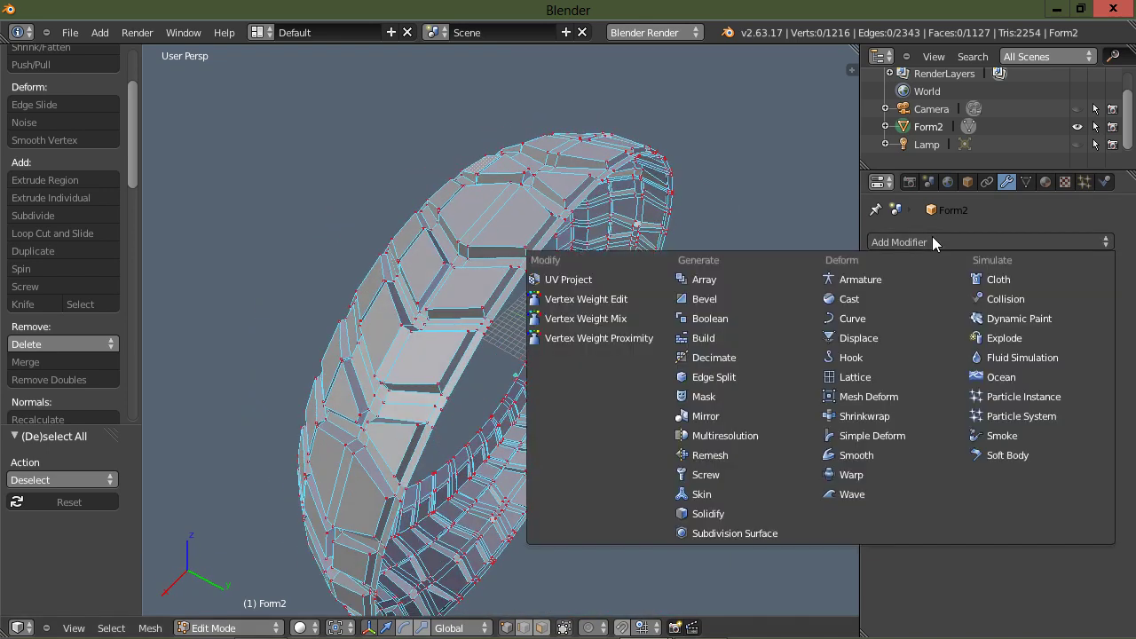
{"action": "middle_click_drag", "start_coordinate": [678, 310], "coordinate": [497, 287]}
{"action": "scroll", "coordinate": [505, 270], "scroll_direction": "up", "scroll_amount": 3}
{"action": "scroll", "coordinate": [504, 276], "scroll_direction": "down", "scroll_amount": 1}
{"action": "right_click", "coordinate": [524, 299]}
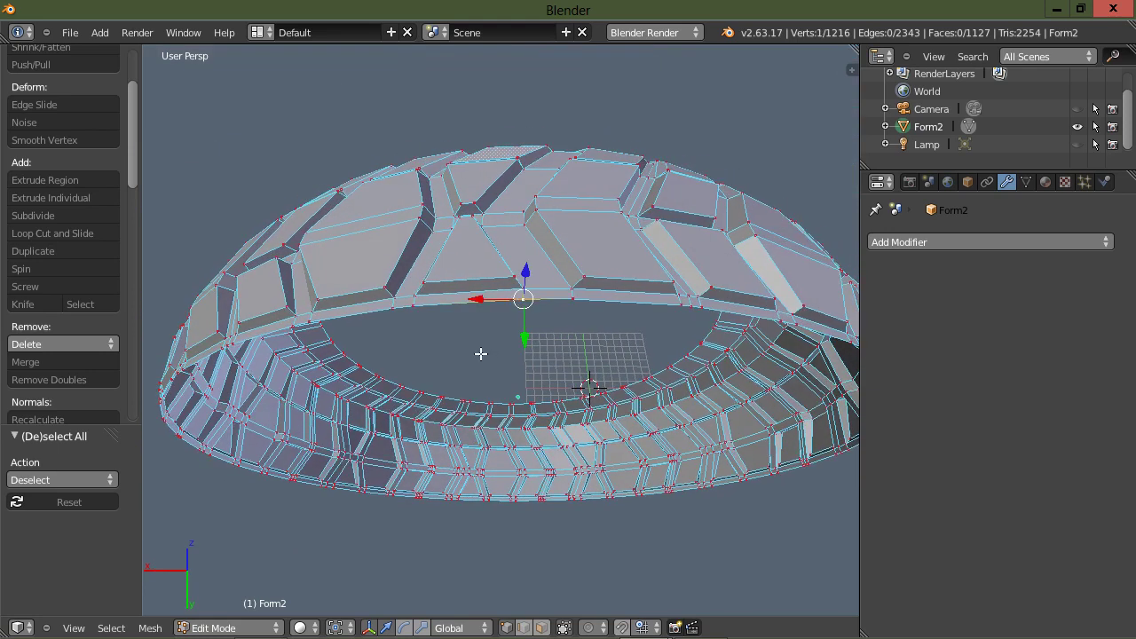
{"action": "key", "text": "shift+s"}
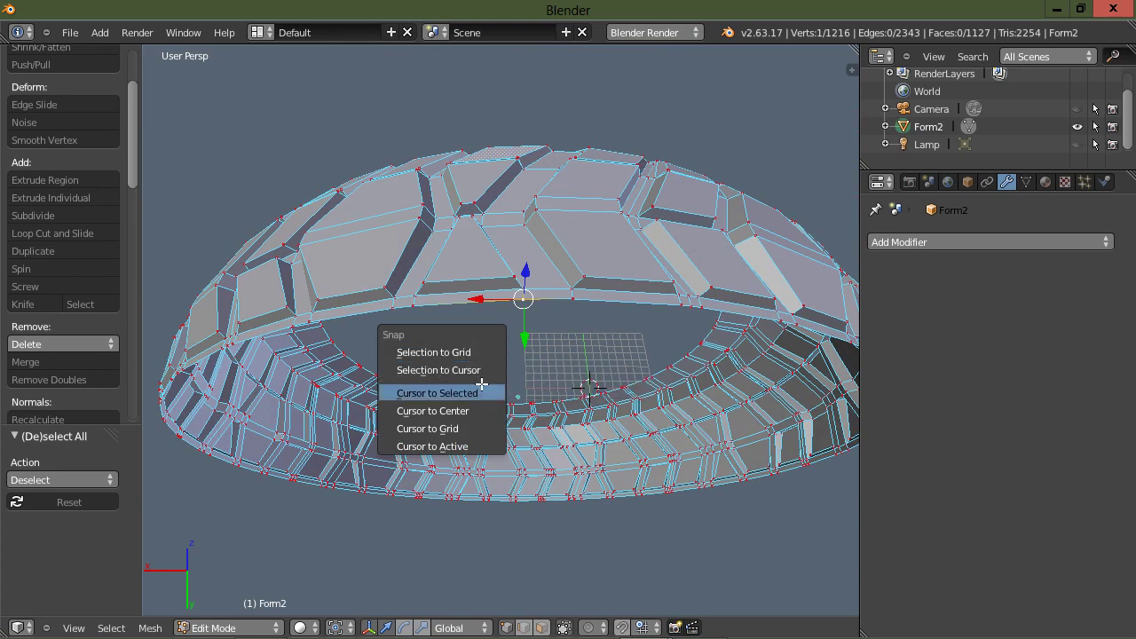
{"action": "left_click", "coordinate": [479, 388]}
Add a Mirror modifier to the tire mesh.
{"action": "middle_click_drag", "start_coordinate": [468, 388], "coordinate": [622, 319]}
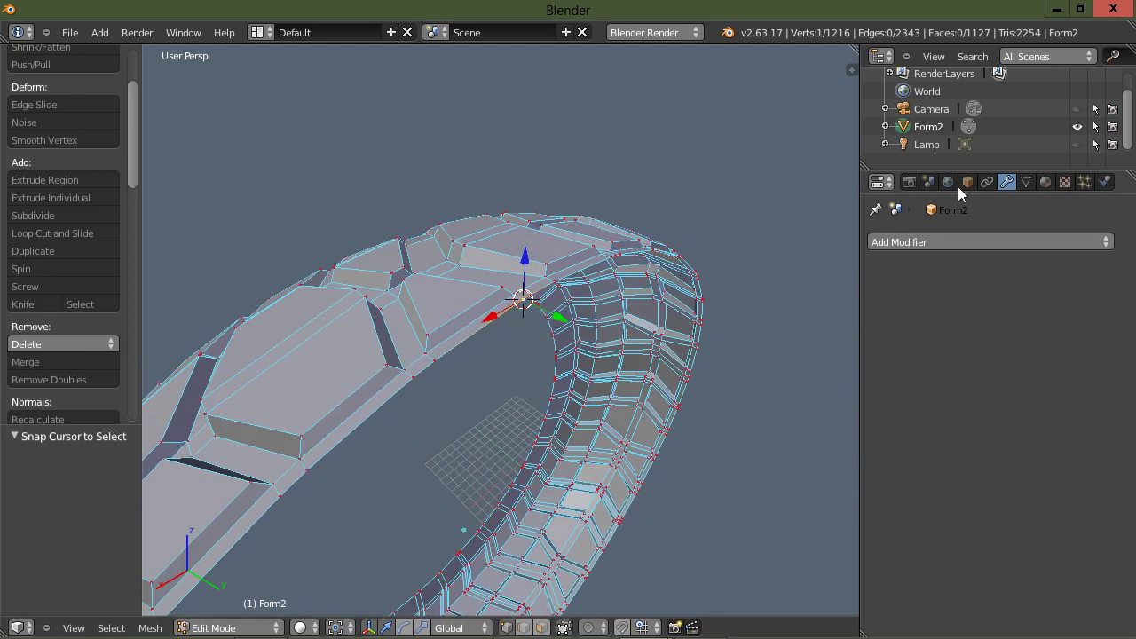
{"action": "left_click", "coordinate": [940, 241]}
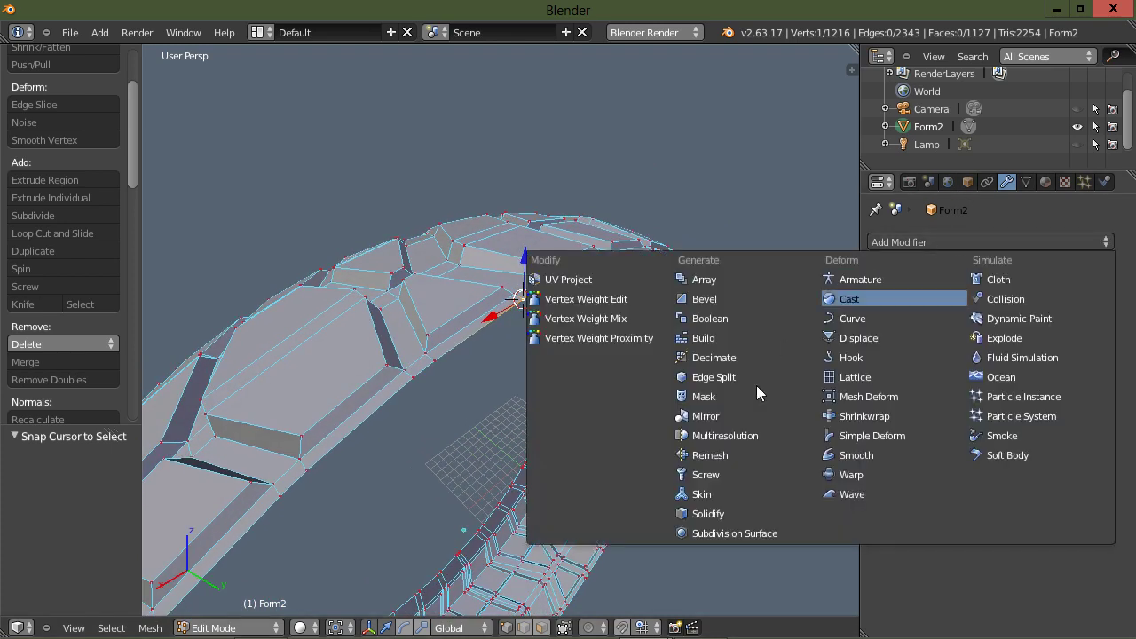
{"action": "left_click", "coordinate": [745, 415]}
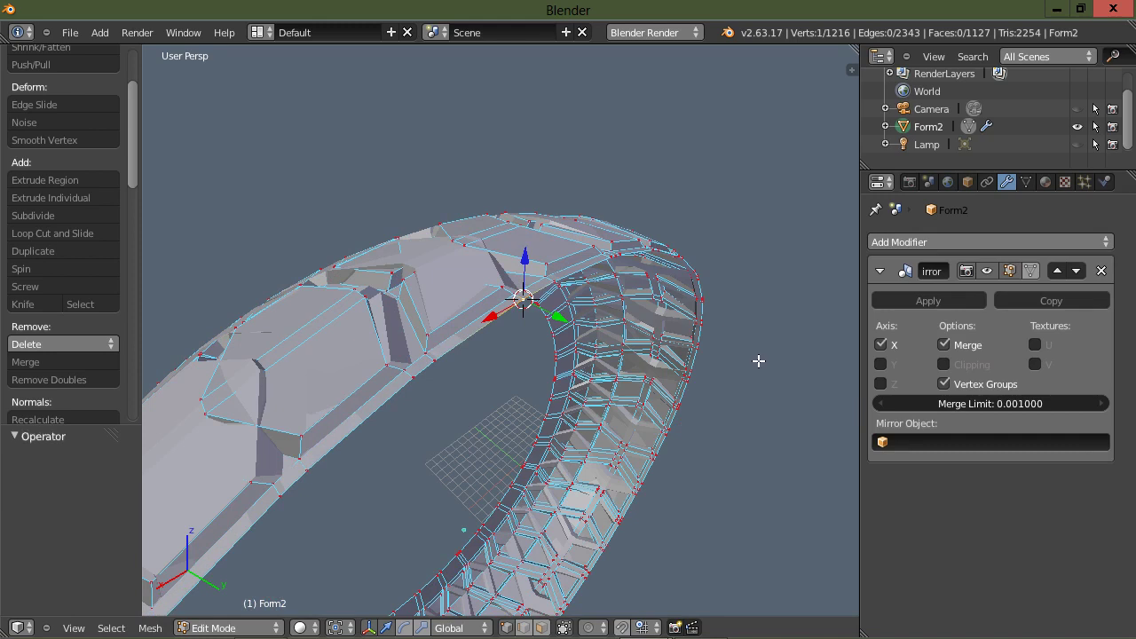
Remove the Mirror modifier from Form2.
{"action": "left_click", "coordinate": [1101, 270]}
{"action": "scroll", "coordinate": [508, 413], "scroll_direction": "down", "scroll_amount": 6}
{"action": "middle_click_drag", "start_coordinate": [464, 429], "coordinate": [580, 385]}
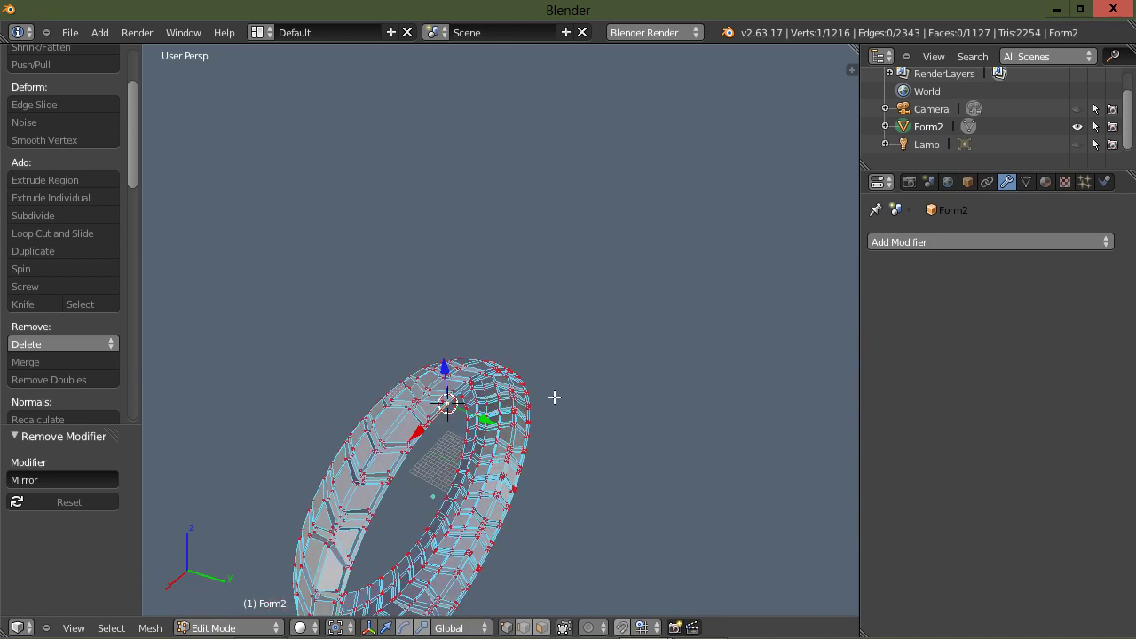
{"action": "scroll", "coordinate": [399, 433], "scroll_direction": "up", "scroll_amount": 2}
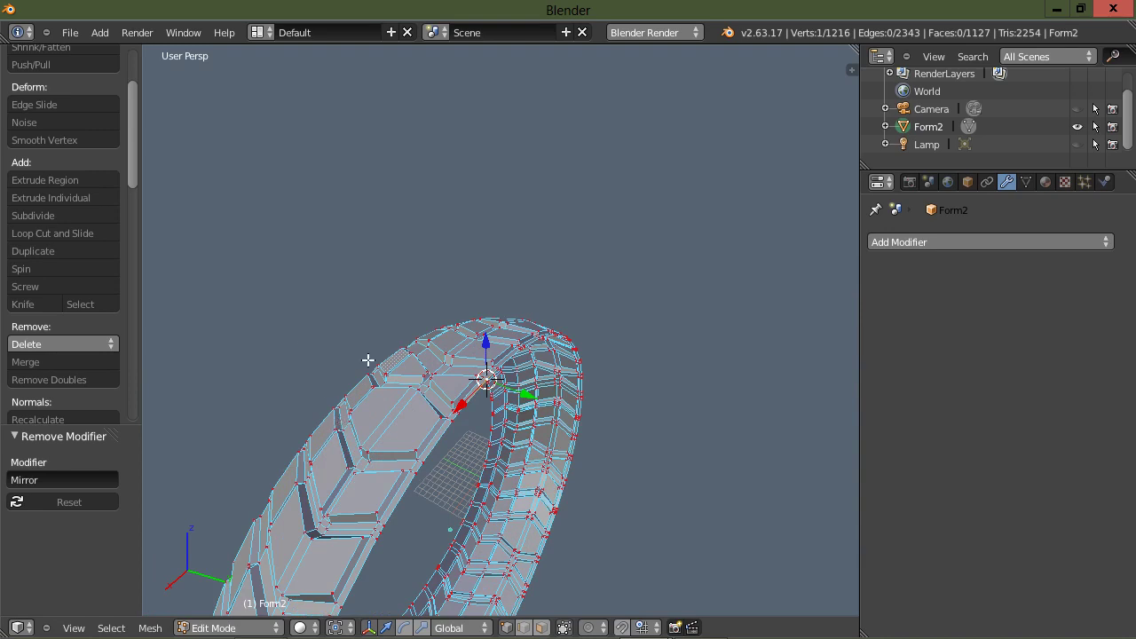
{"action": "scroll", "coordinate": [506, 396], "scroll_direction": "up", "scroll_amount": 1}
{"action": "scroll", "coordinate": [504, 396], "scroll_direction": "up", "scroll_amount": 4}
{"action": "scroll", "coordinate": [499, 398], "scroll_direction": "down", "scroll_amount": 2}
{"action": "scroll", "coordinate": [464, 408], "scroll_direction": "up", "scroll_amount": 1}
Switch the tire ring back to Object Mode.
{"action": "middle_click_drag", "start_coordinate": [460, 416], "coordinate": [433, 405]}
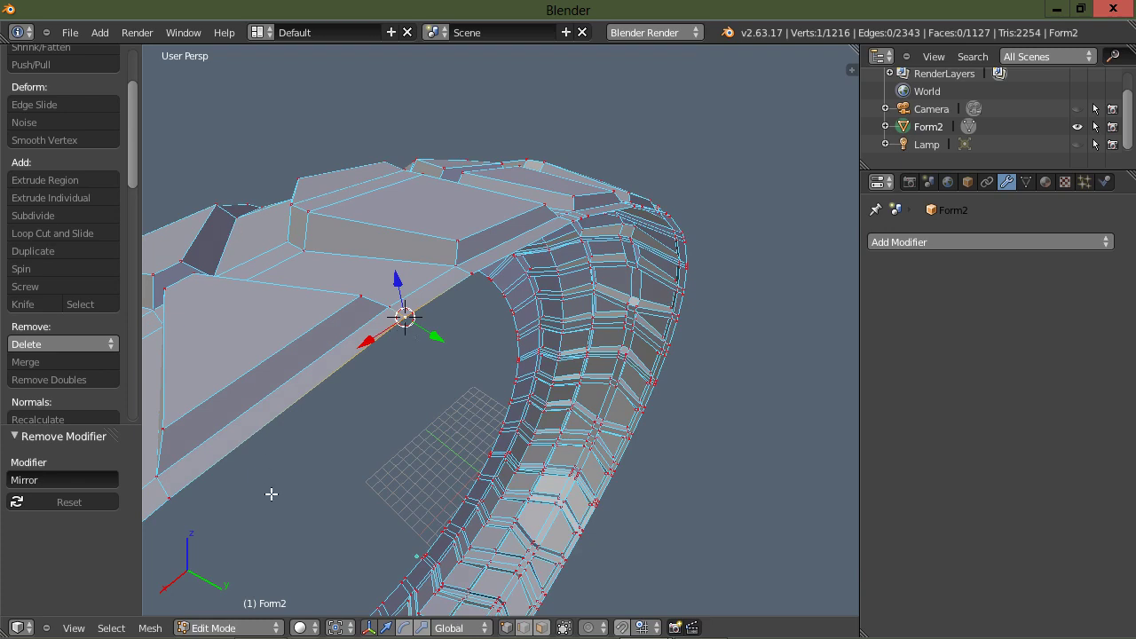
{"action": "left_click", "coordinate": [249, 629]}
{"action": "left_click", "coordinate": [241, 612]}
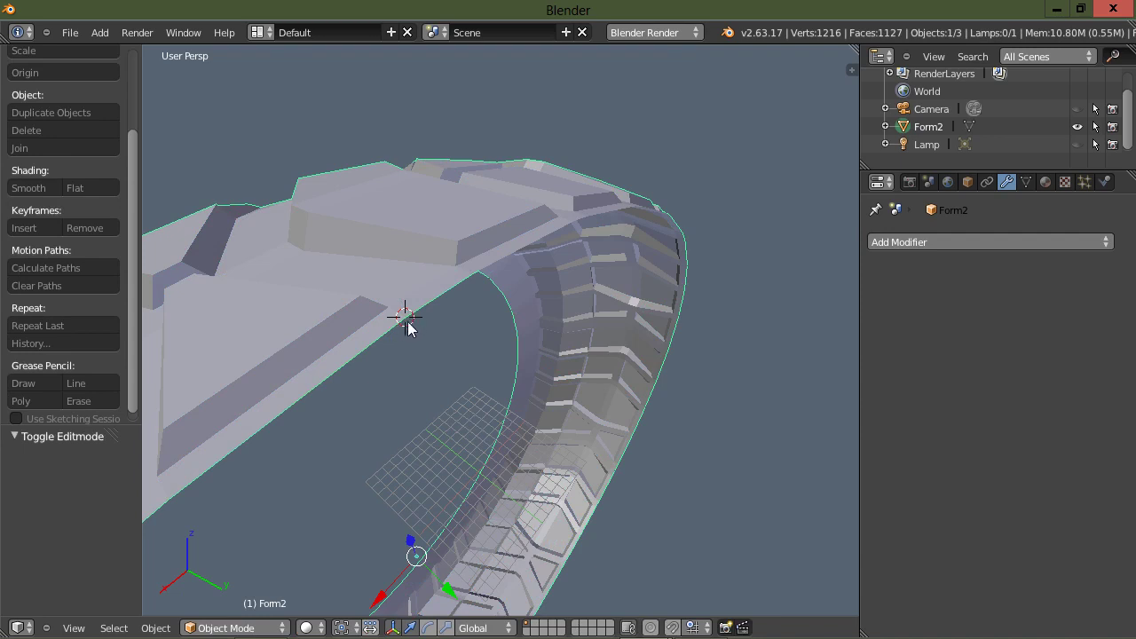
Move Form2's origin to the 3D cursor on the ring's seam vertex and open the Add Modifier list.
{"action": "scroll", "coordinate": [407, 324], "scroll_direction": "down", "scroll_amount": 2}
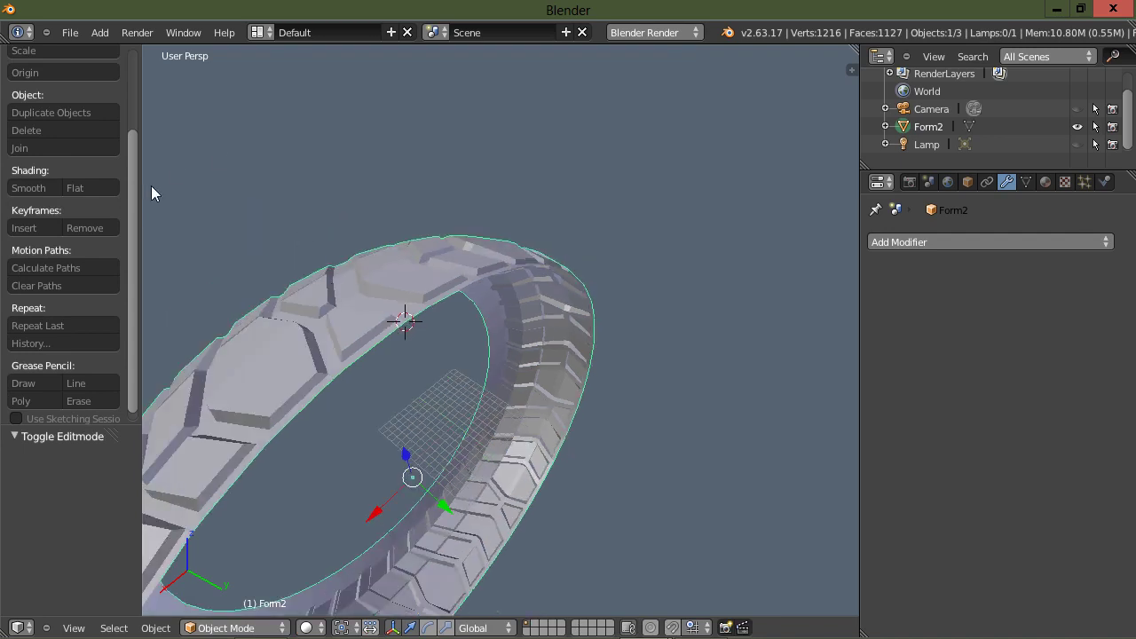
{"action": "scroll", "coordinate": [131, 226], "scroll_direction": "up", "scroll_amount": 2}
{"action": "scroll", "coordinate": [140, 171], "scroll_direction": "up", "scroll_amount": 1}
{"action": "left_click", "coordinate": [78, 161]}
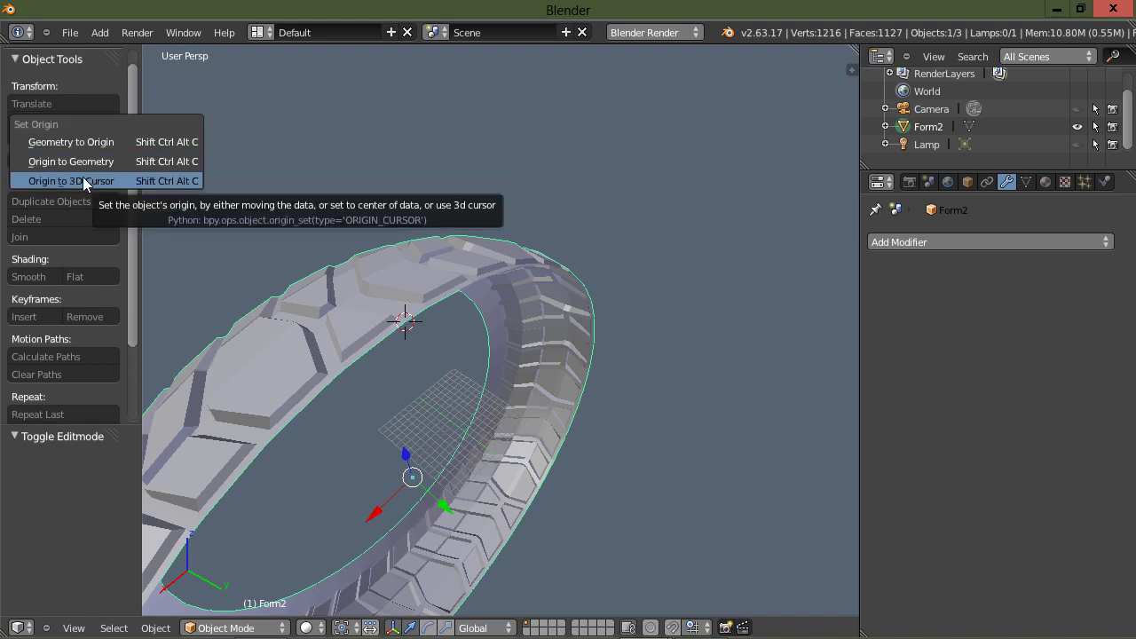
{"action": "left_click", "coordinate": [84, 179]}
{"action": "middle_click_drag", "start_coordinate": [634, 453], "coordinate": [515, 423]}
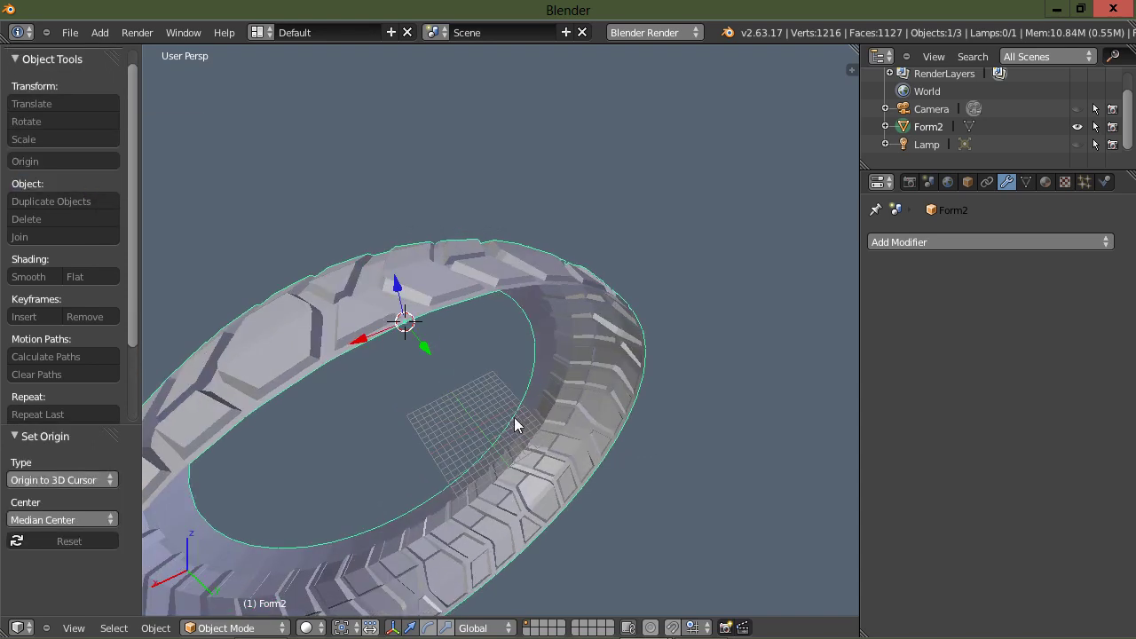
{"action": "scroll", "coordinate": [514, 423], "scroll_direction": "down", "scroll_amount": 3}
{"action": "left_click", "coordinate": [953, 242]}
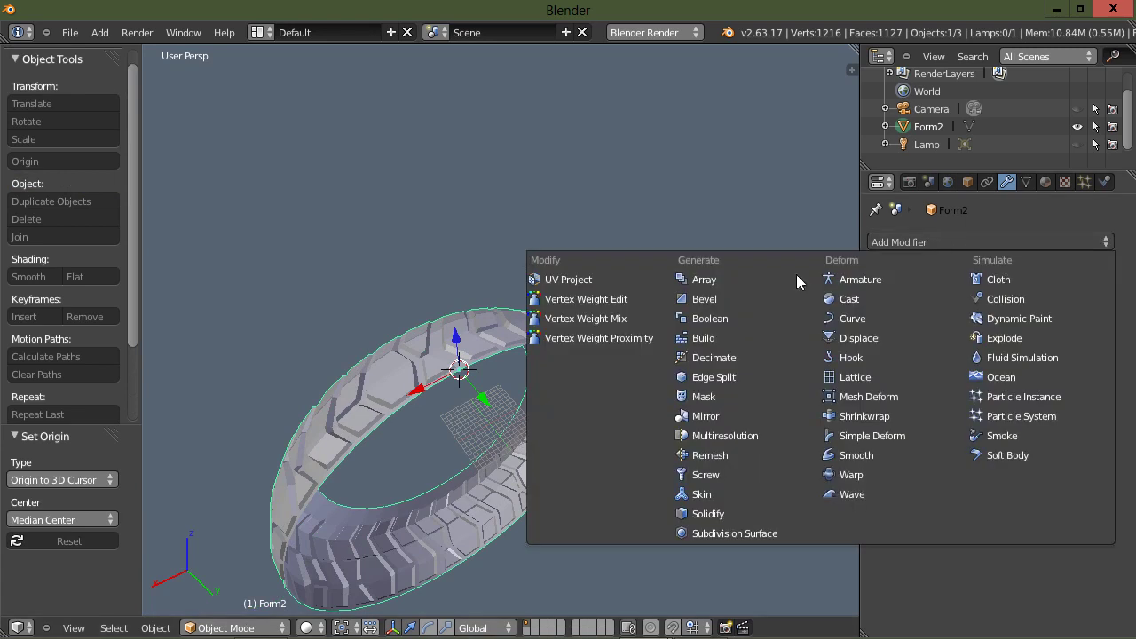
Add a Mirror modifier to Form2 that mirrors on Z only, with X turned off.
{"action": "left_click", "coordinate": [752, 415]}
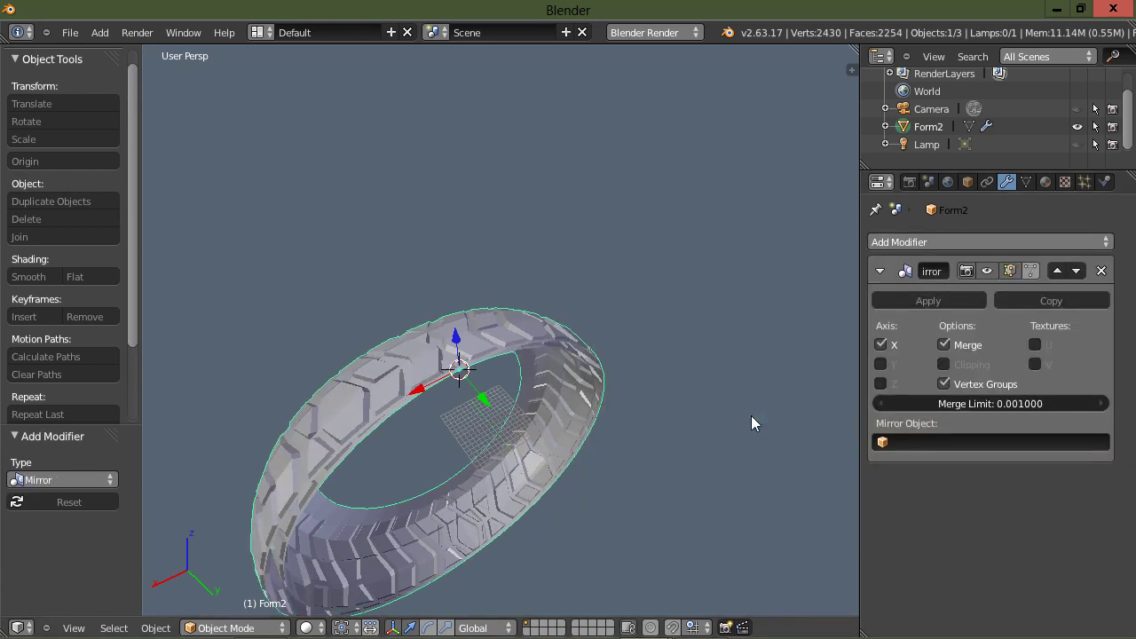
{"action": "middle_click_drag", "start_coordinate": [729, 409], "coordinate": [779, 409]}
{"action": "left_click", "coordinate": [880, 383]}
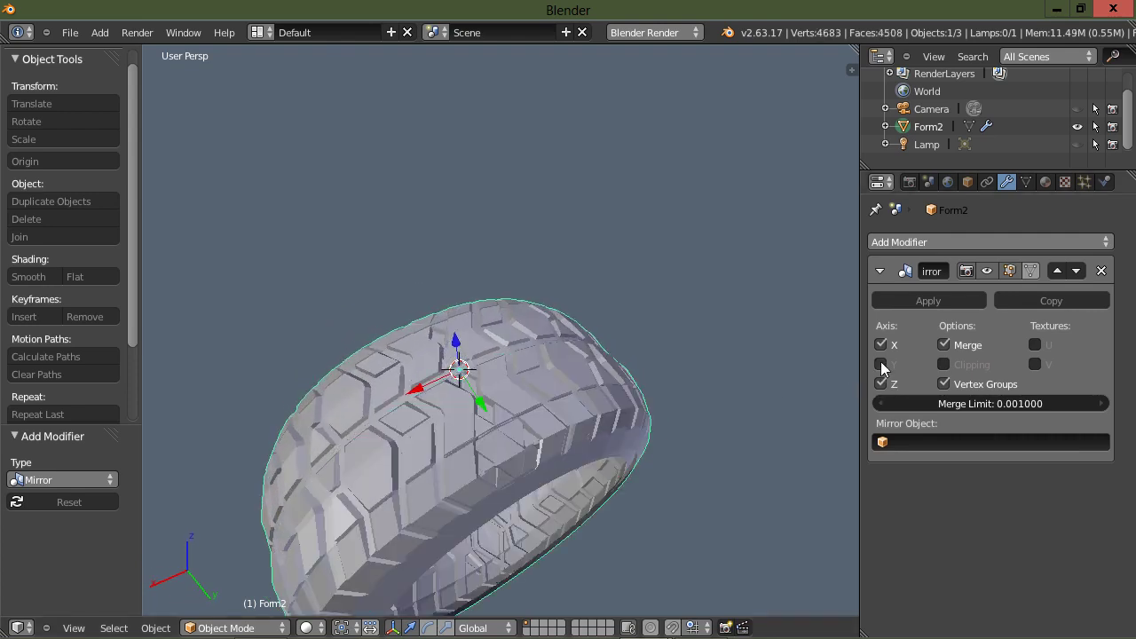
{"action": "left_click", "coordinate": [881, 345]}
{"action": "middle_click_drag", "start_coordinate": [834, 371], "coordinate": [879, 383]}
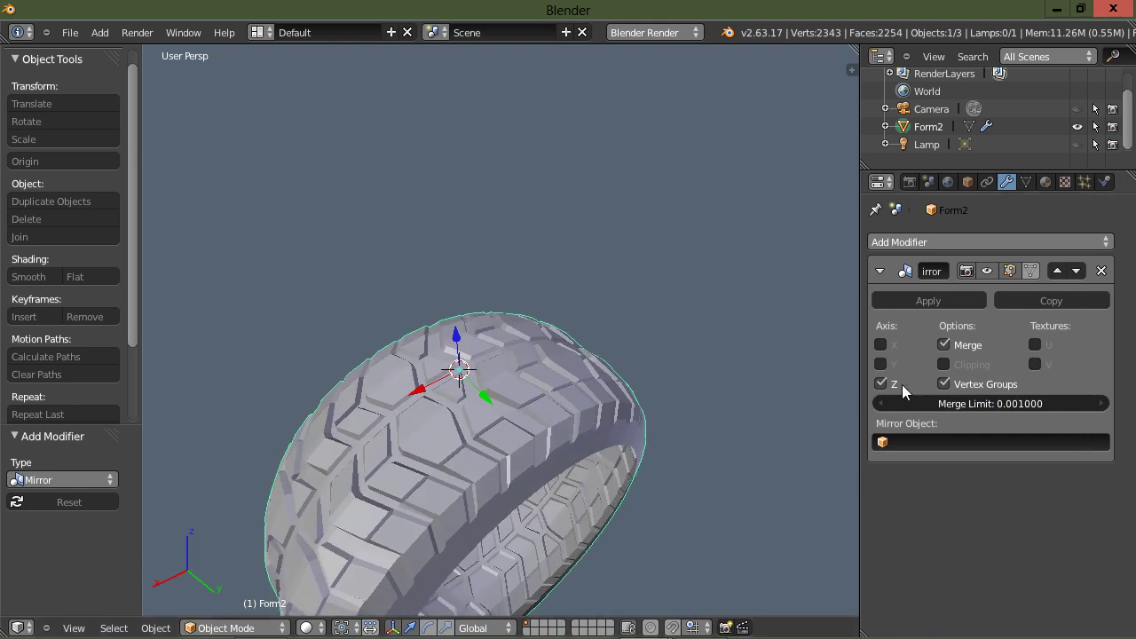
{"action": "middle_click_drag", "start_coordinate": [761, 446], "coordinate": [765, 346]}
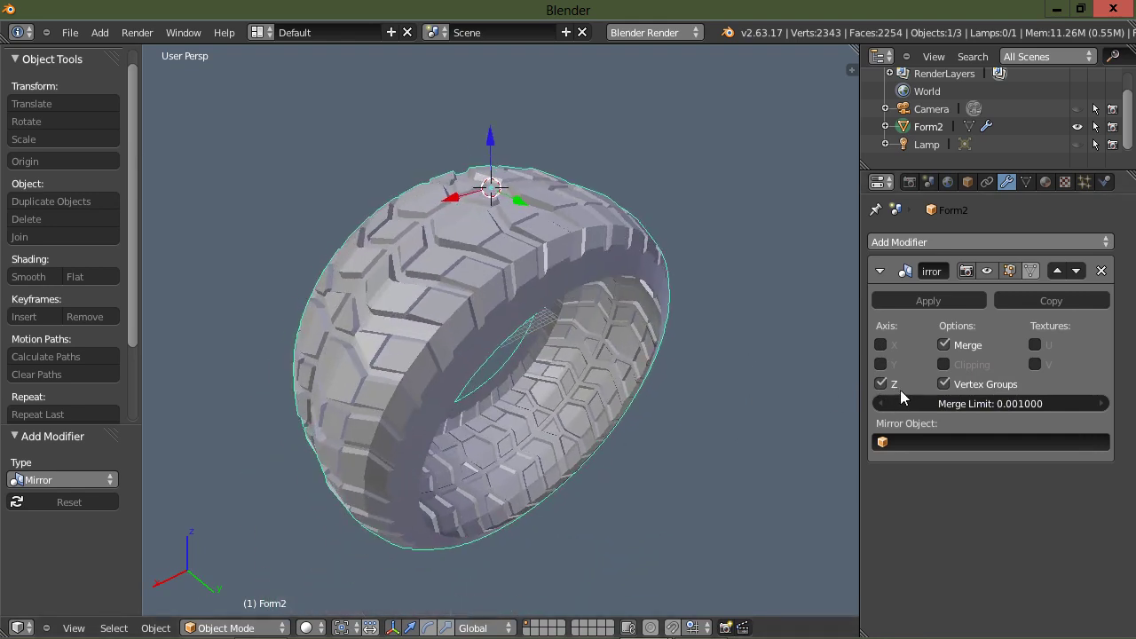
Rotate the mirrored tire and apply the Mirror, giving 2343 vertices and 2254 faces.
{"action": "key", "text": "r"}
{"action": "key", "text": "r"}
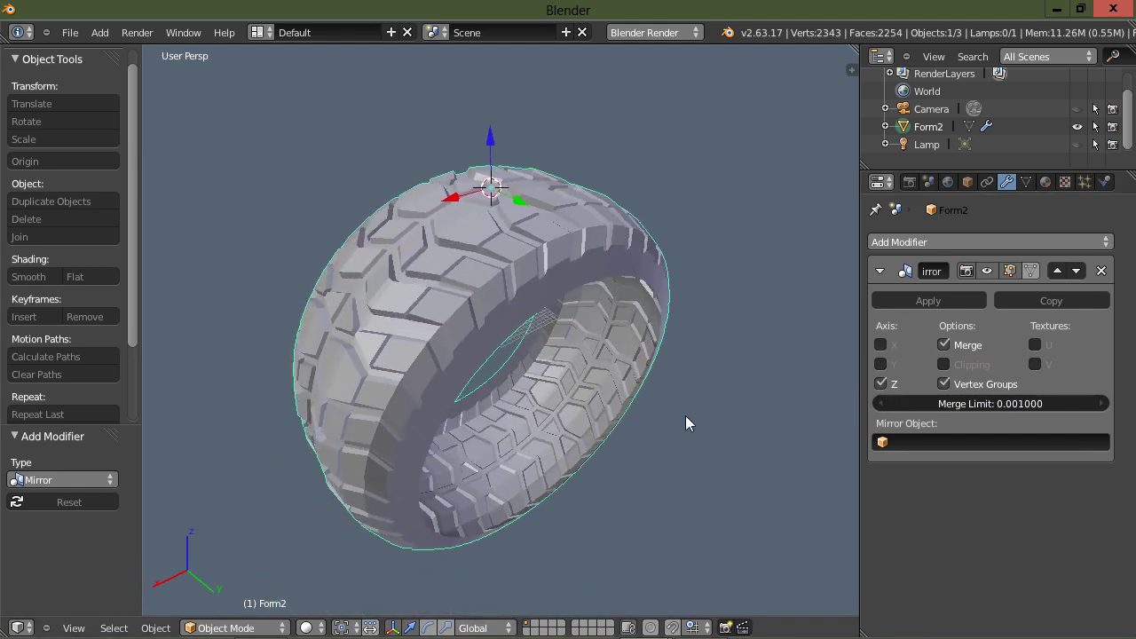
{"action": "left_click", "coordinate": [697, 422]}
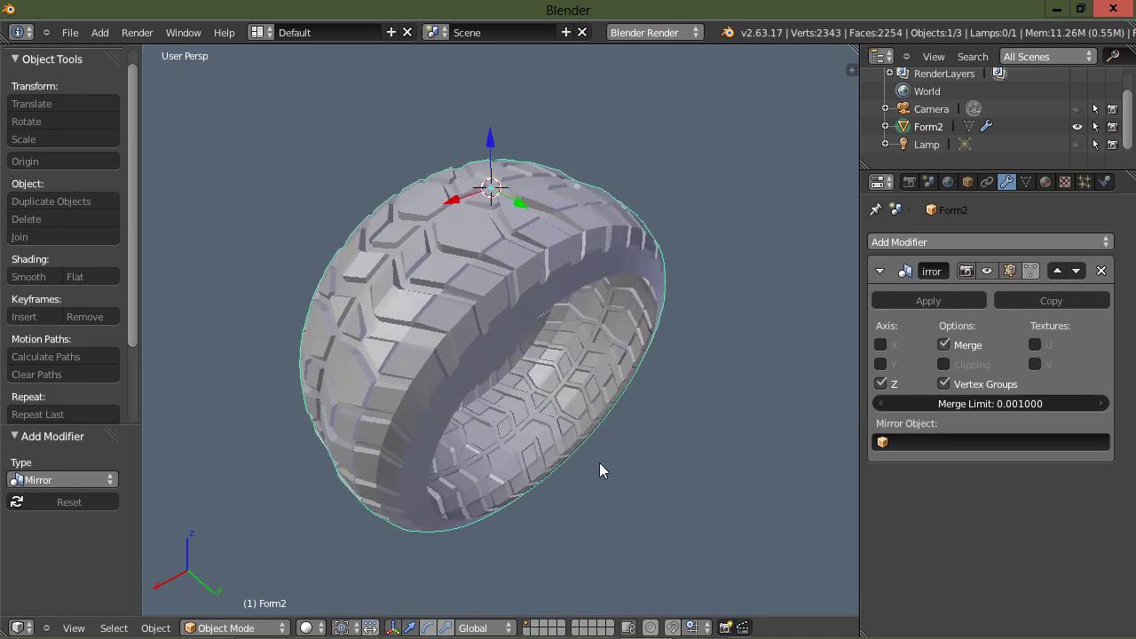
{"action": "left_click", "coordinate": [902, 304]}
{"action": "middle_click_drag", "start_coordinate": [597, 438], "coordinate": [506, 412]}
{"action": "scroll", "coordinate": [568, 408], "scroll_direction": "up", "scroll_amount": 4}
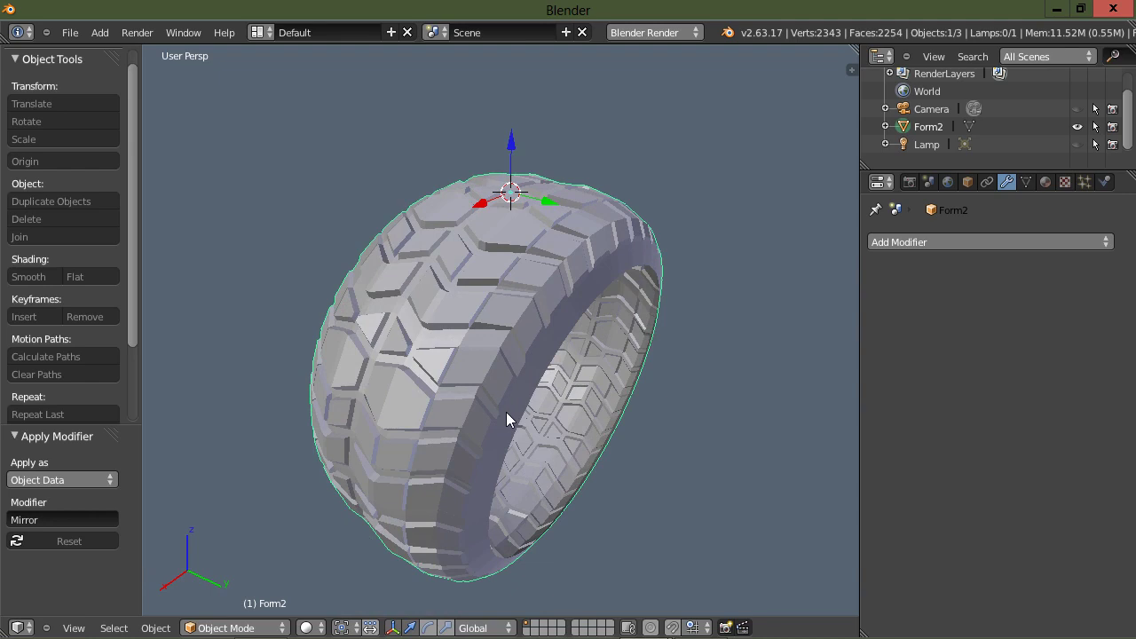